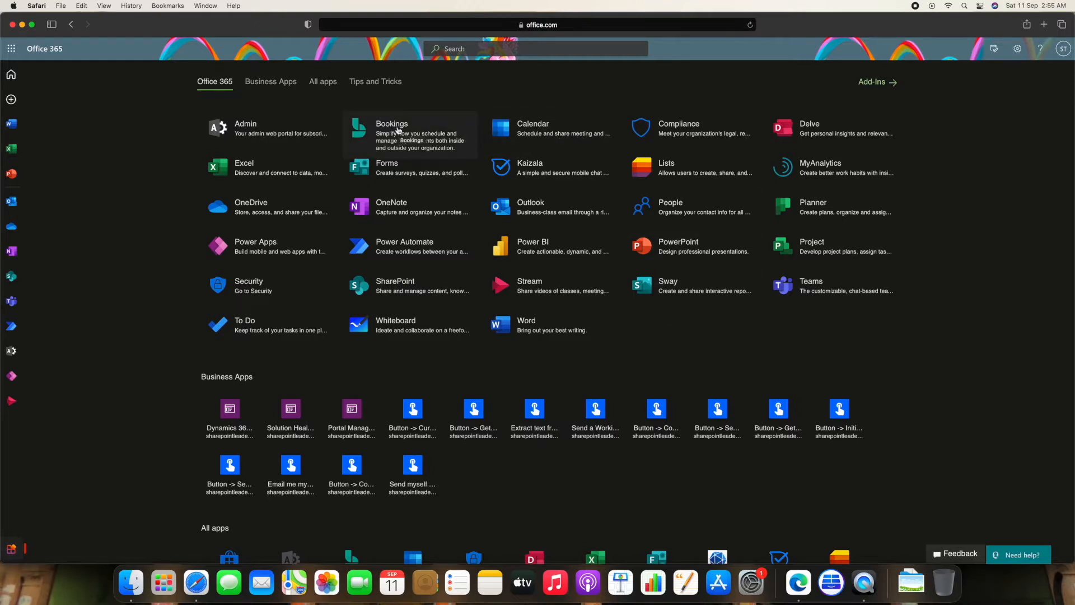
Open Bookings from the Office 365 apps, look over its introduction page and start adding a booking calendar.
click(398, 131)
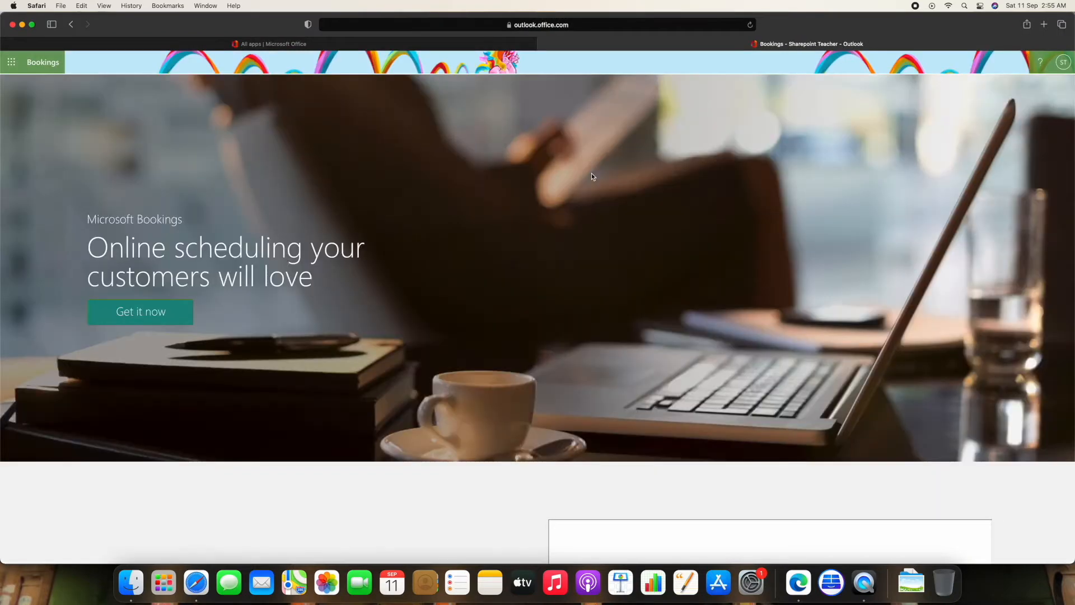
scroll(329, 196, down, 3)
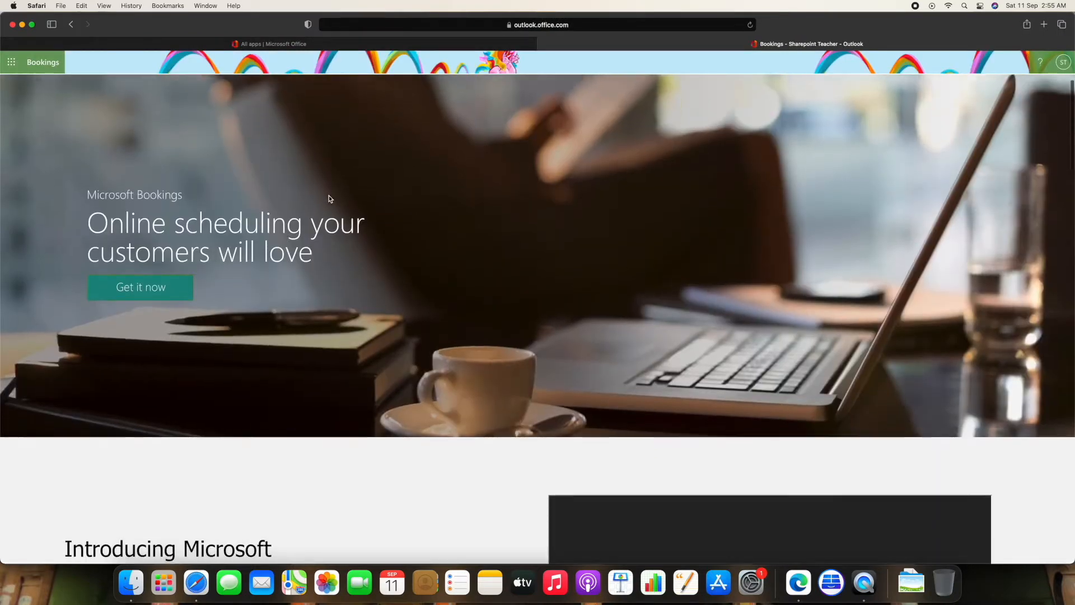
scroll(330, 198, down, 15)
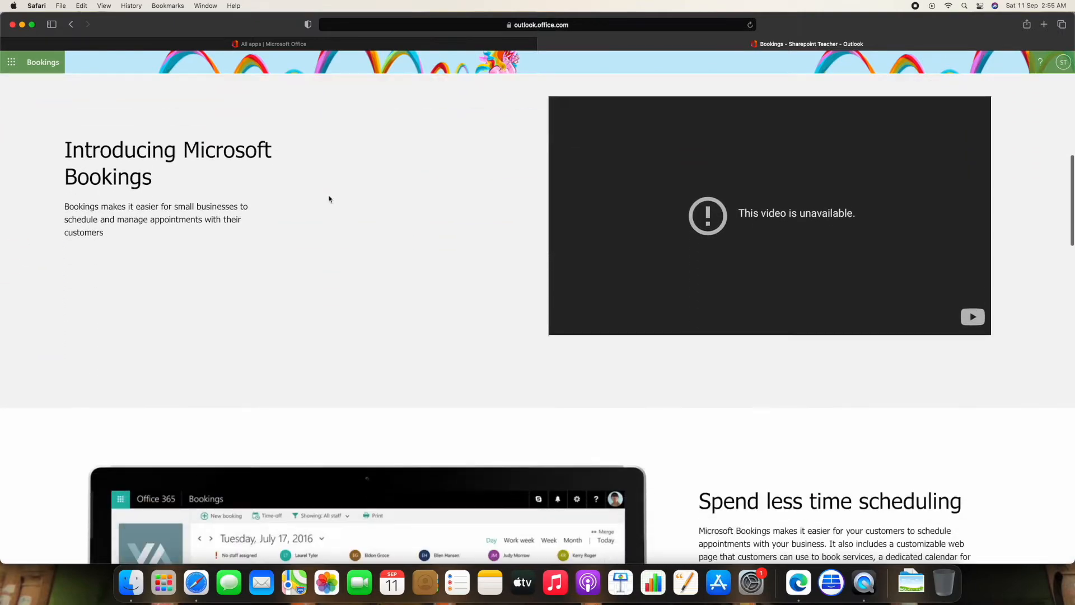
scroll(330, 198, down, 5)
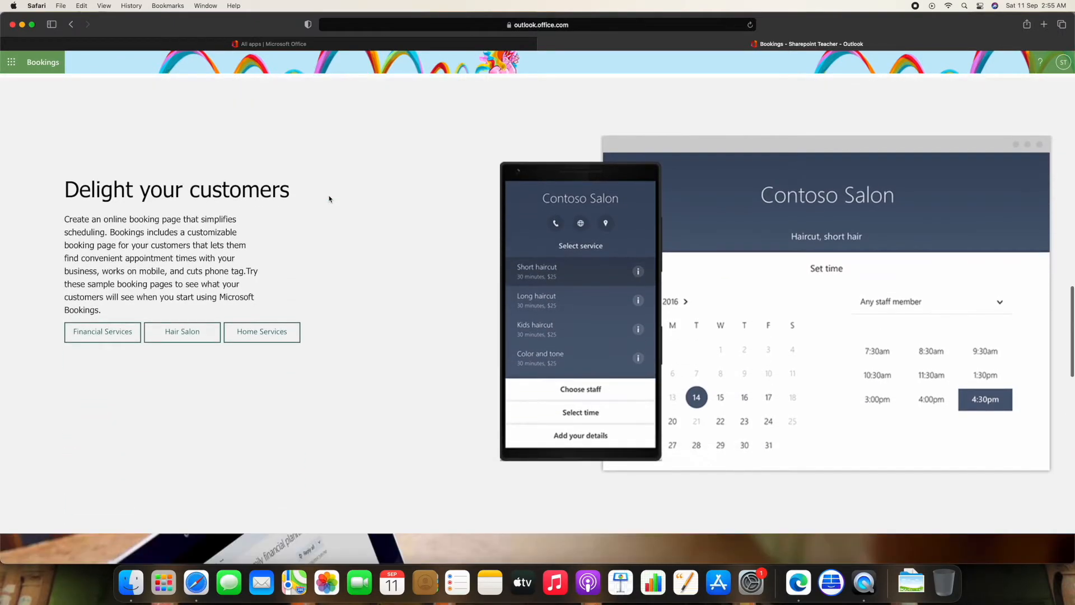
scroll(329, 199, up, 20)
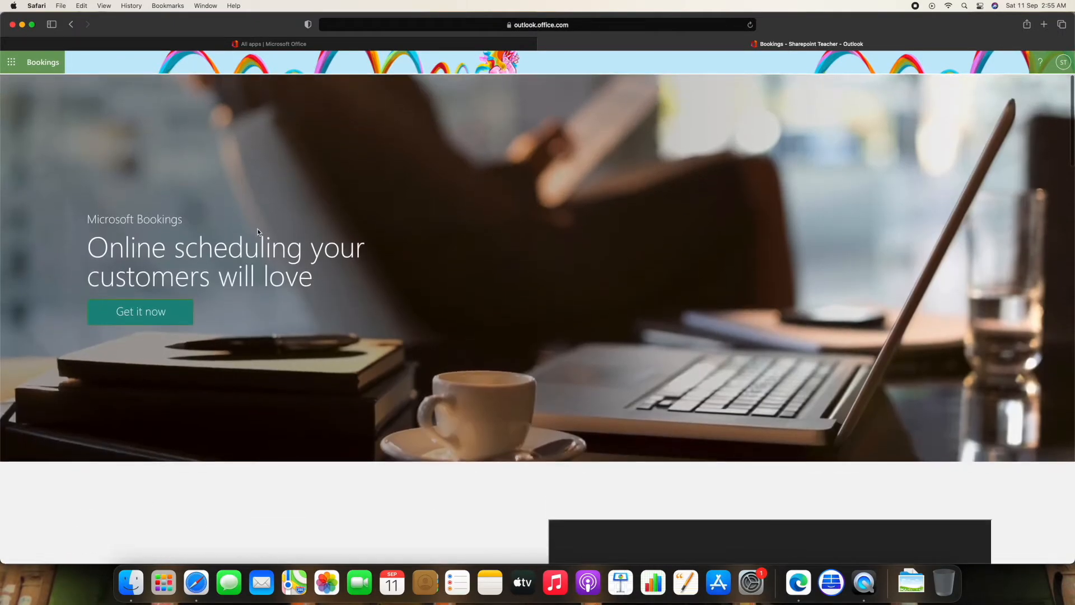
click(154, 312)
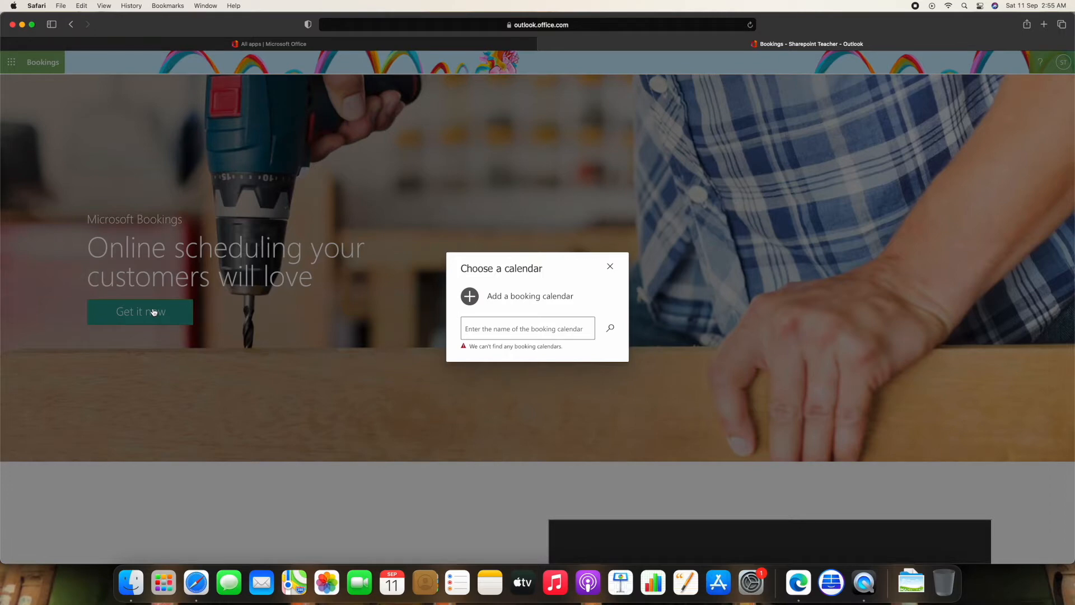
click(509, 330)
click(527, 296)
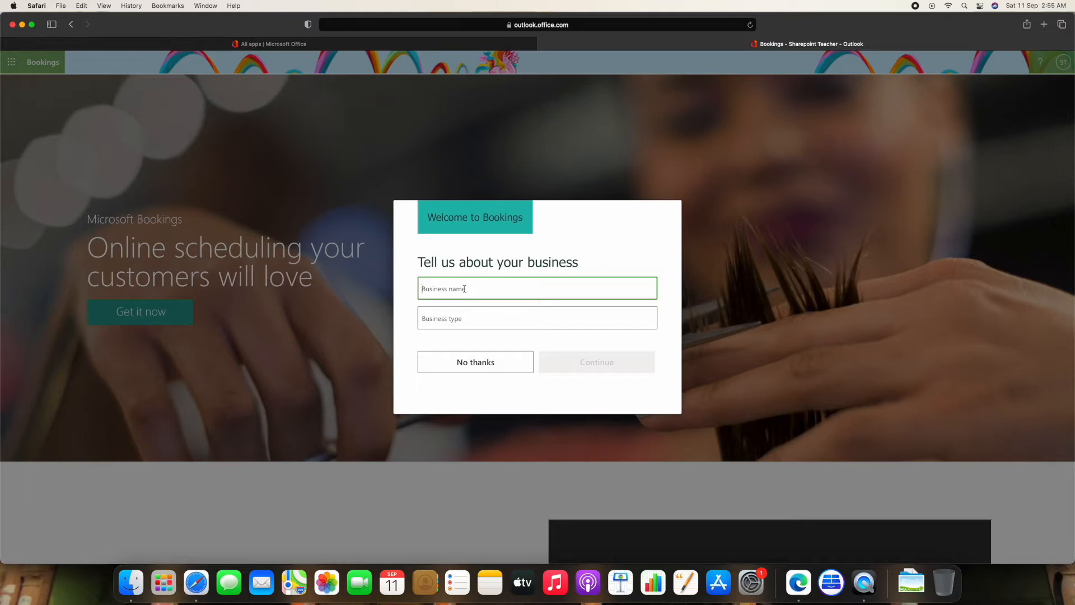
Create the booking calendar with business name Desk Space Booking and business type Information Technology Companies.
text(D)
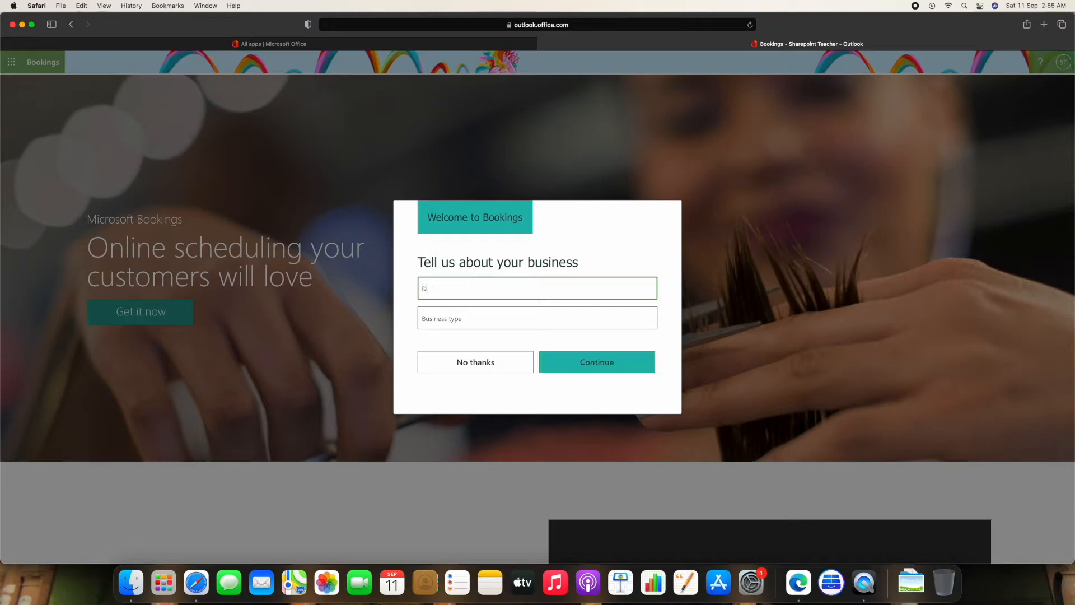
text(esk Space Booking)
click(495, 320)
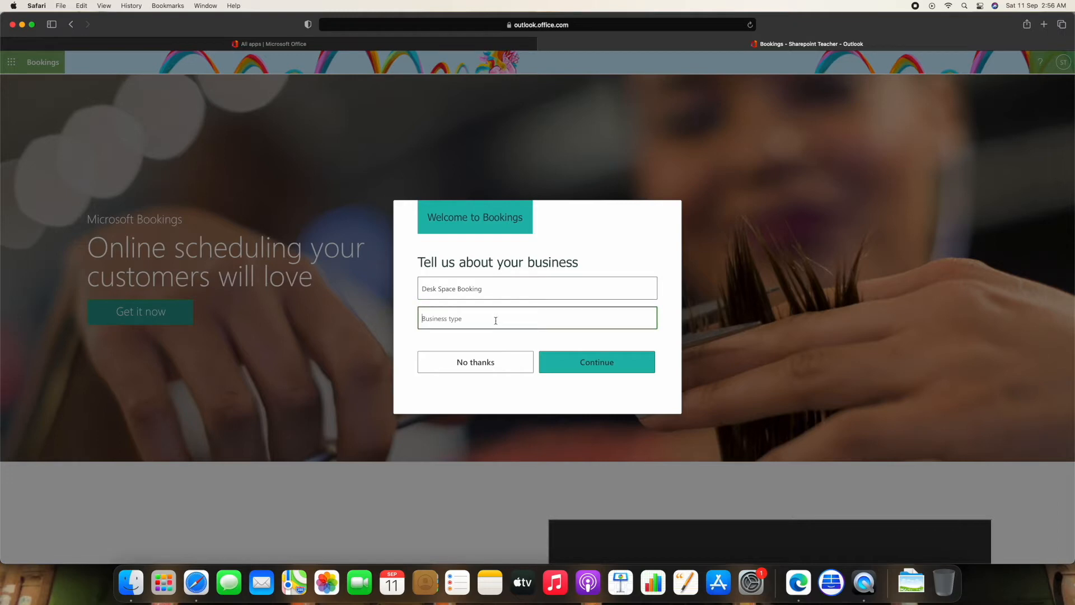
text(Others)
key(BackSpace)
key(BackSpace)
key(BackSpace)
key(BackSpace)
key(BackSpace)
key(BackSpace)
text(In)
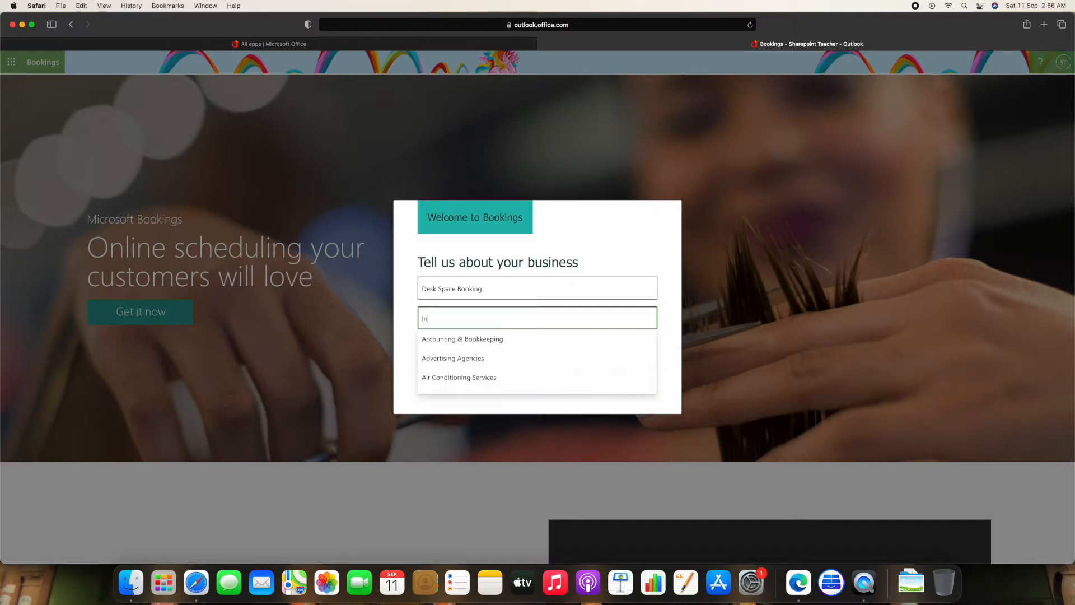
text(formation Technology Companies)
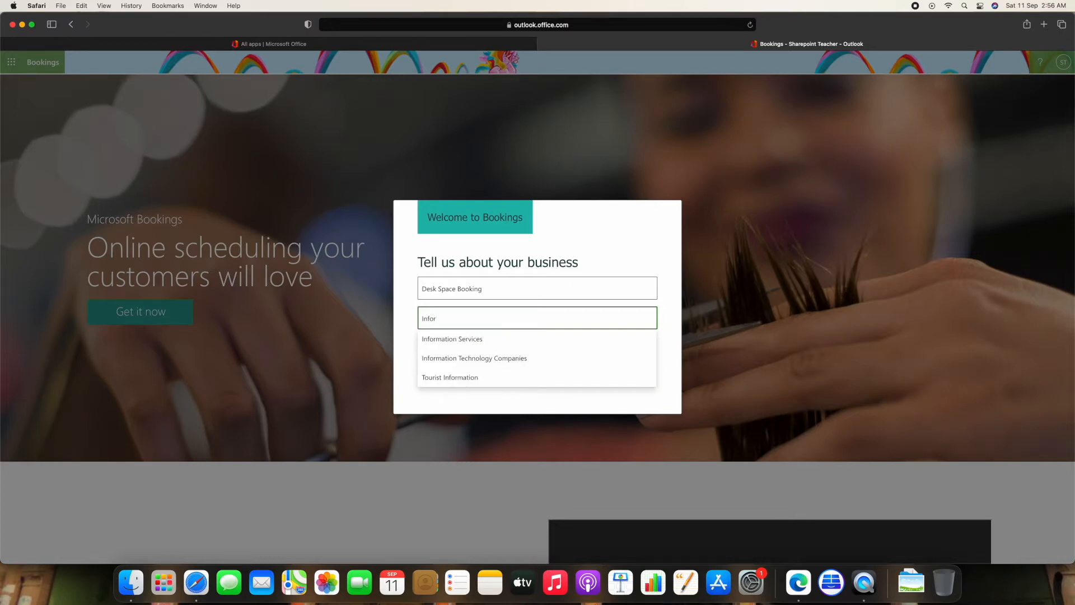
click(511, 359)
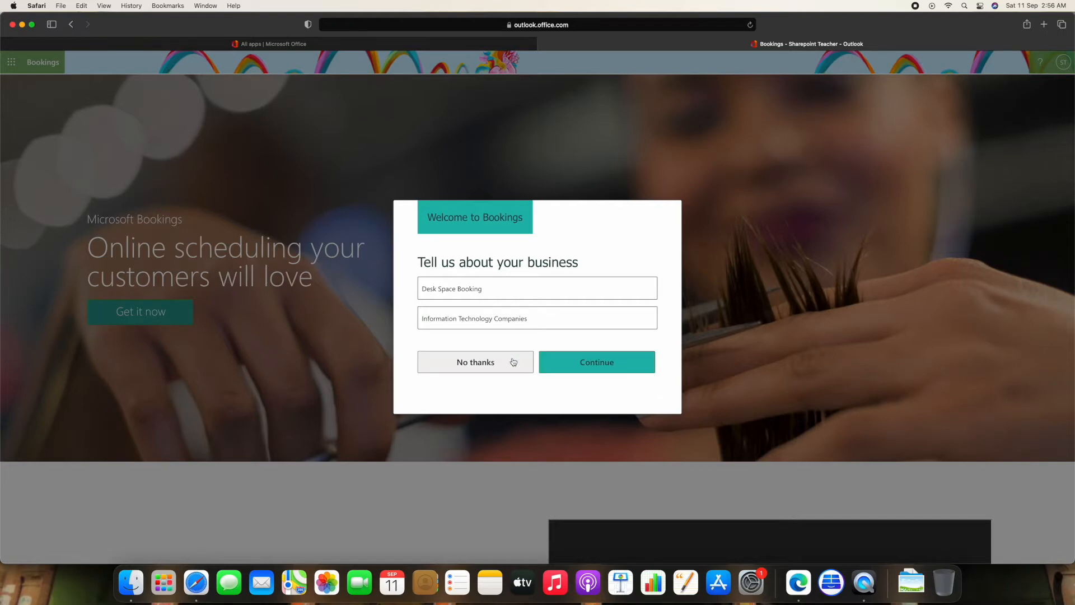
click(597, 363)
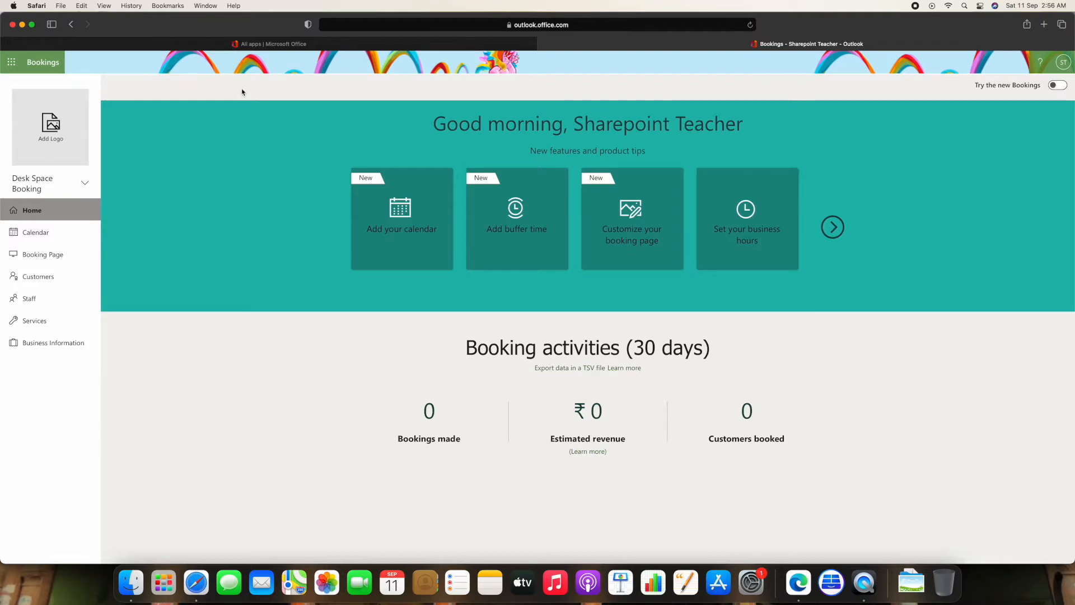
Check the admin center's active users for the Desk Space Booking account and return to the Bookings home page.
click(245, 45)
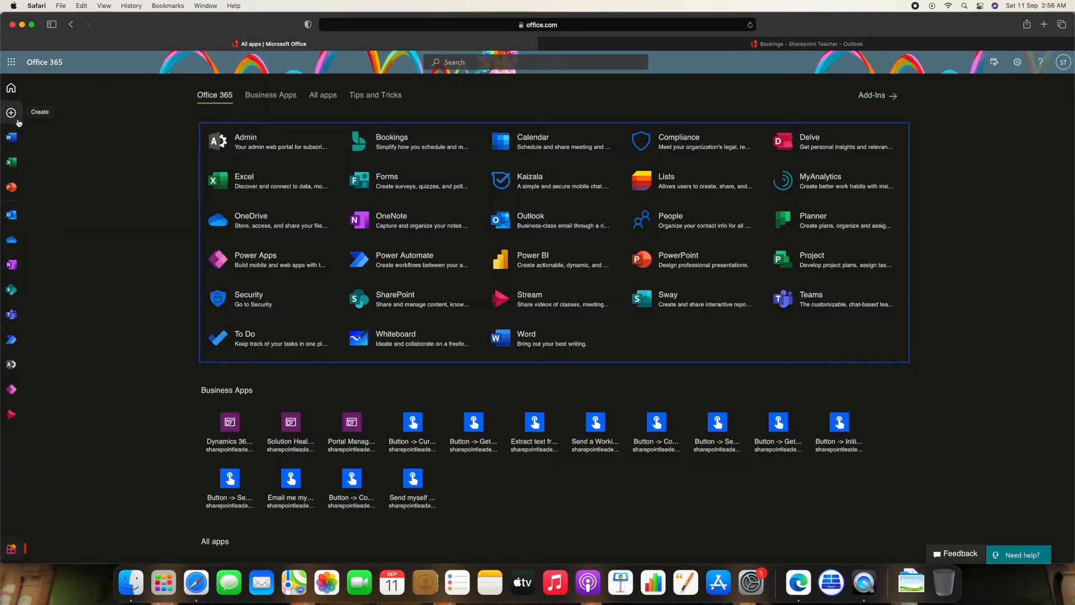
click(257, 144)
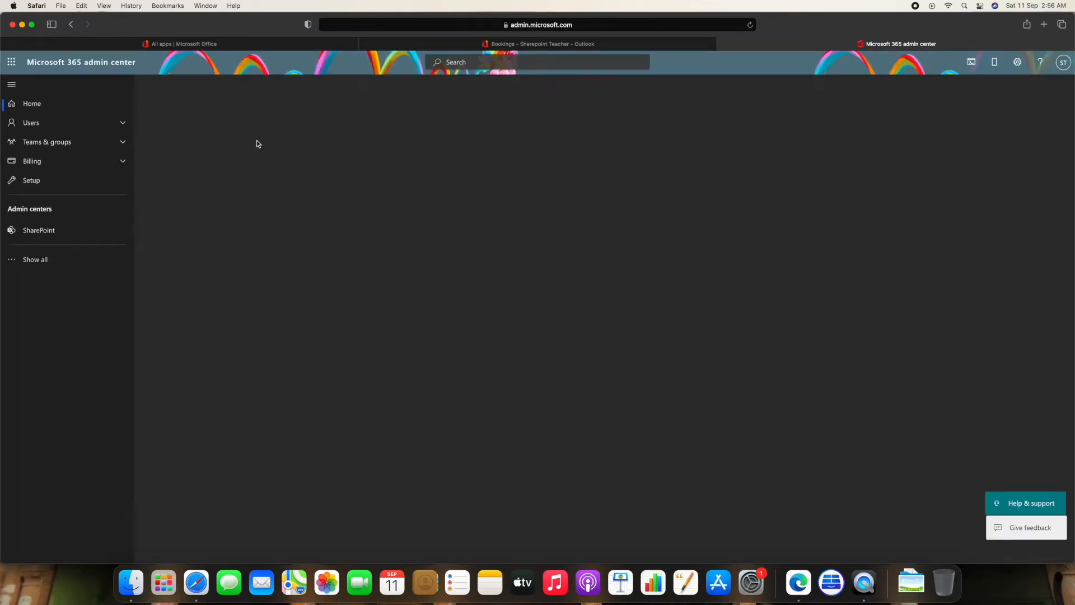
click(63, 130)
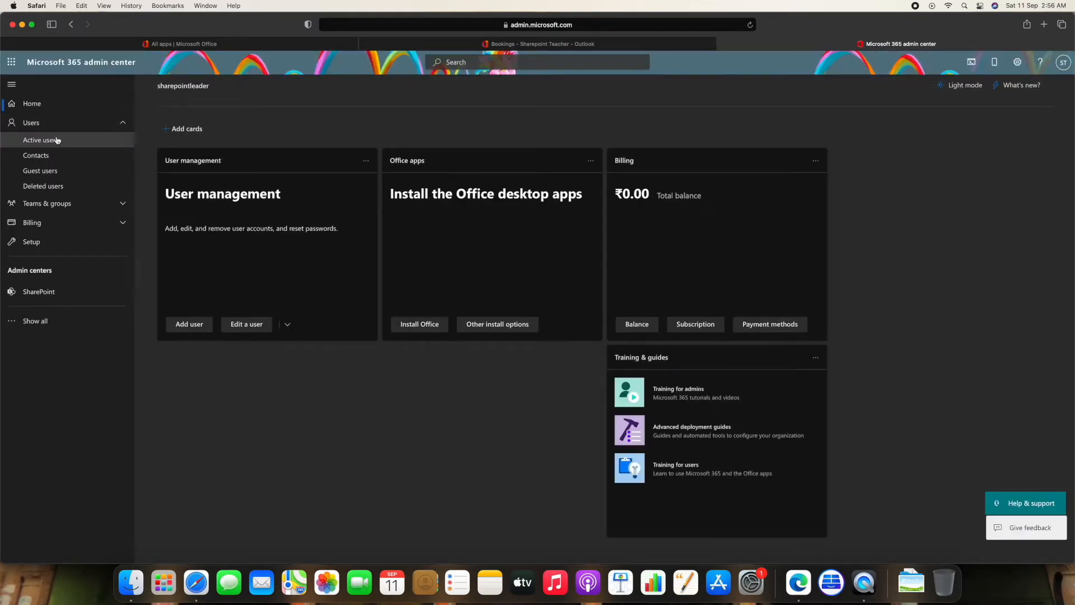
click(57, 139)
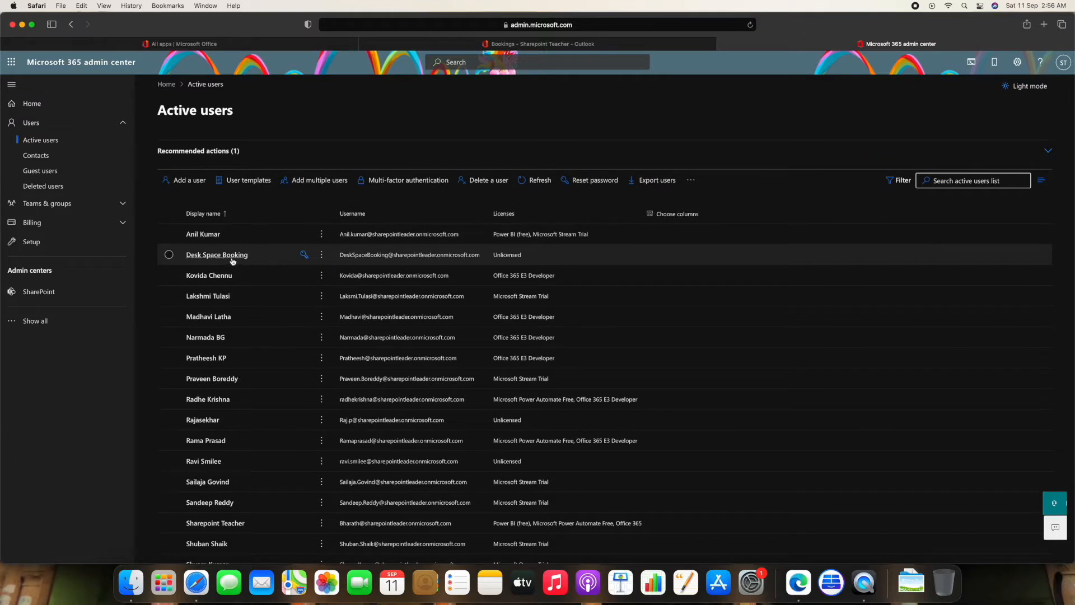
click(605, 47)
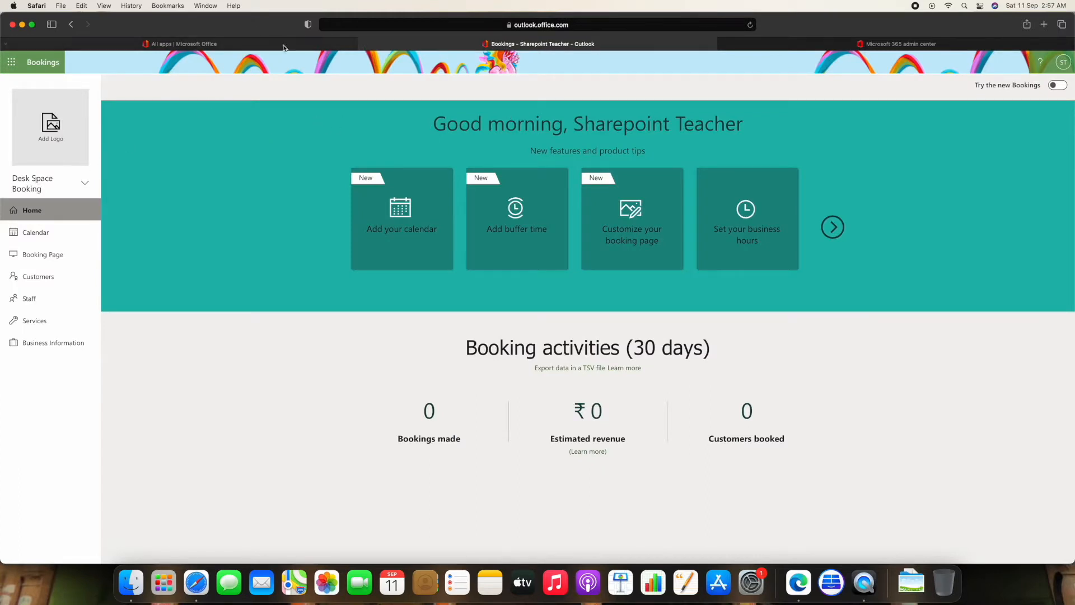
mouse_move(805, 48)
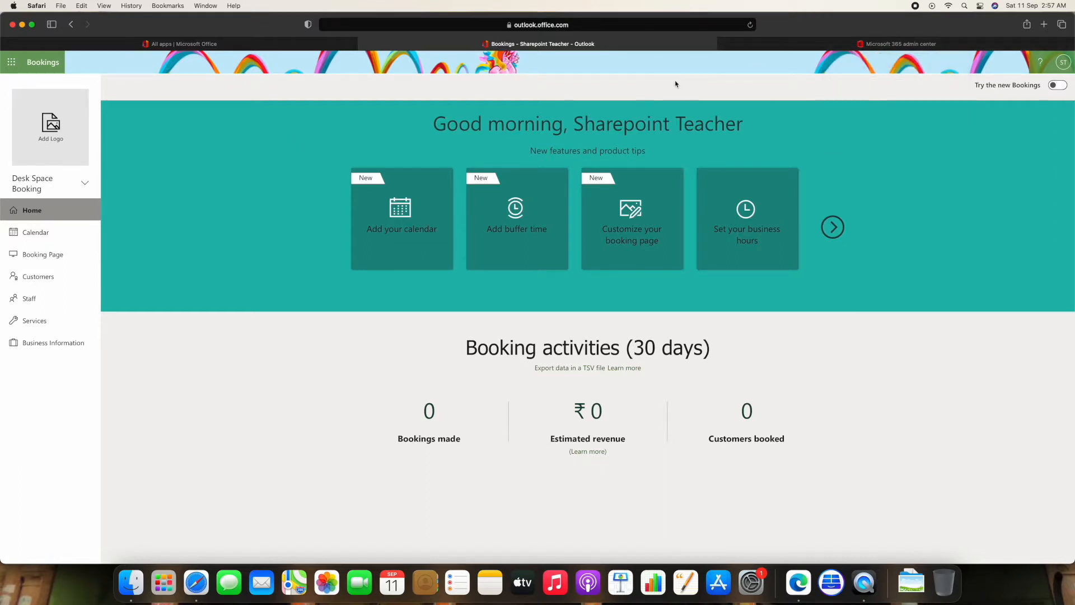
click(785, 49)
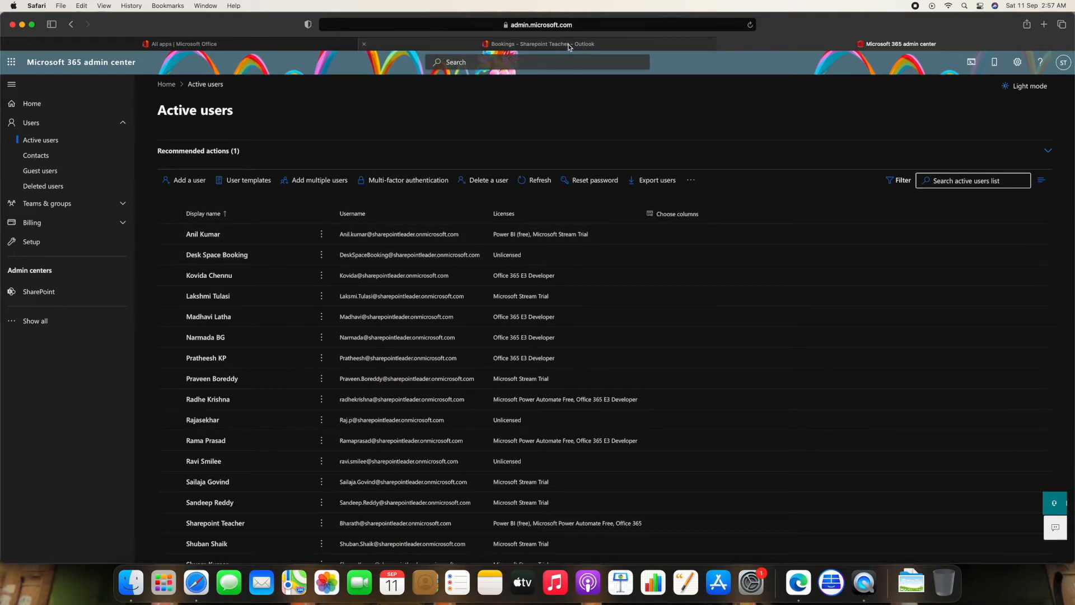
click(551, 47)
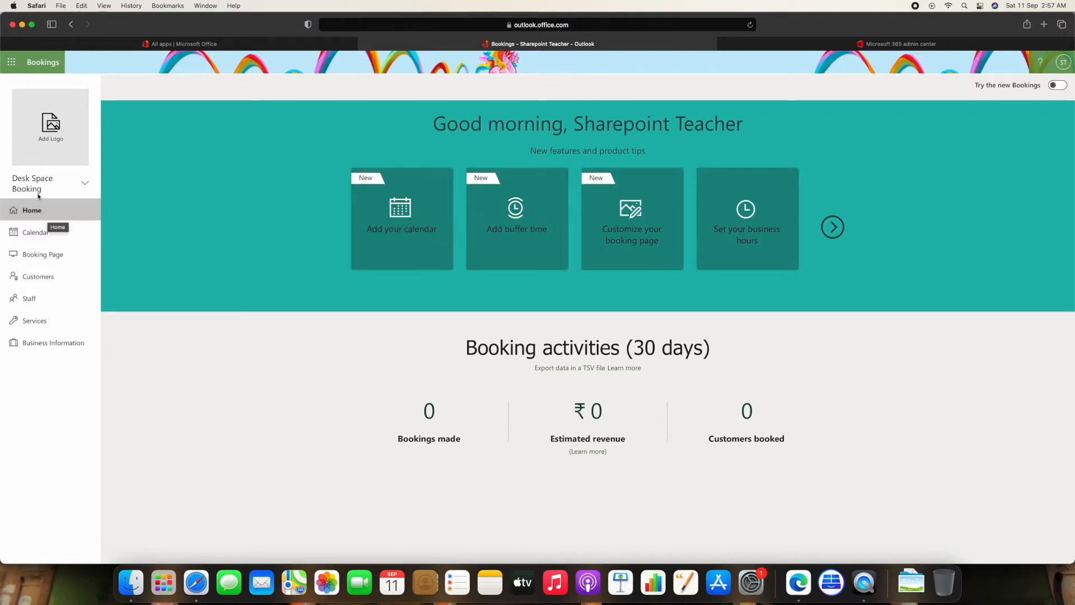
Decline the new Bookings experience in the calendar and review the booking page settings, leaving the organization account requirement unchecked.
click(50, 236)
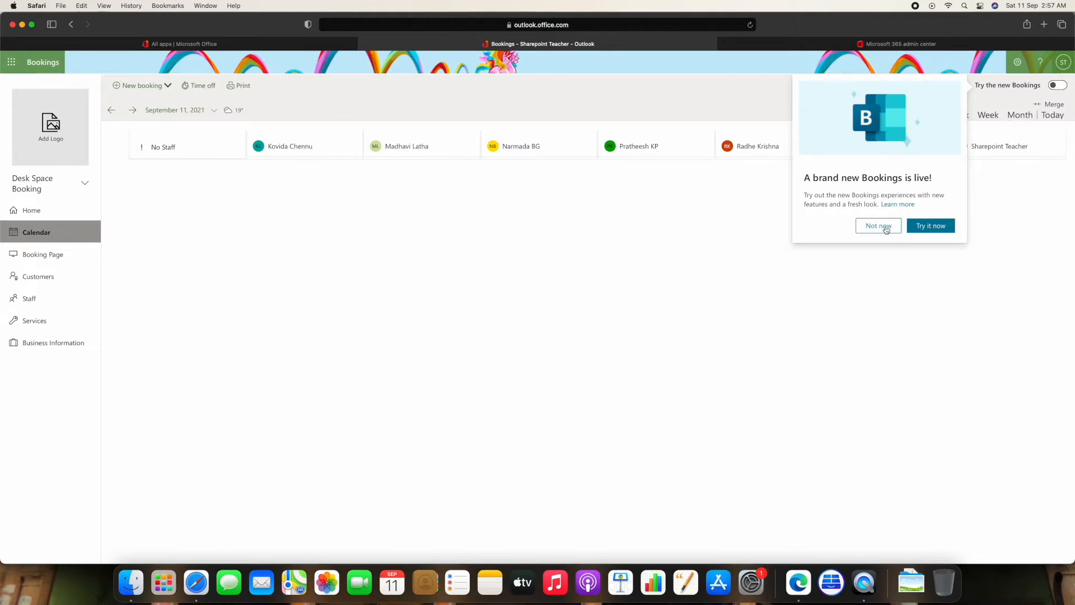
click(887, 229)
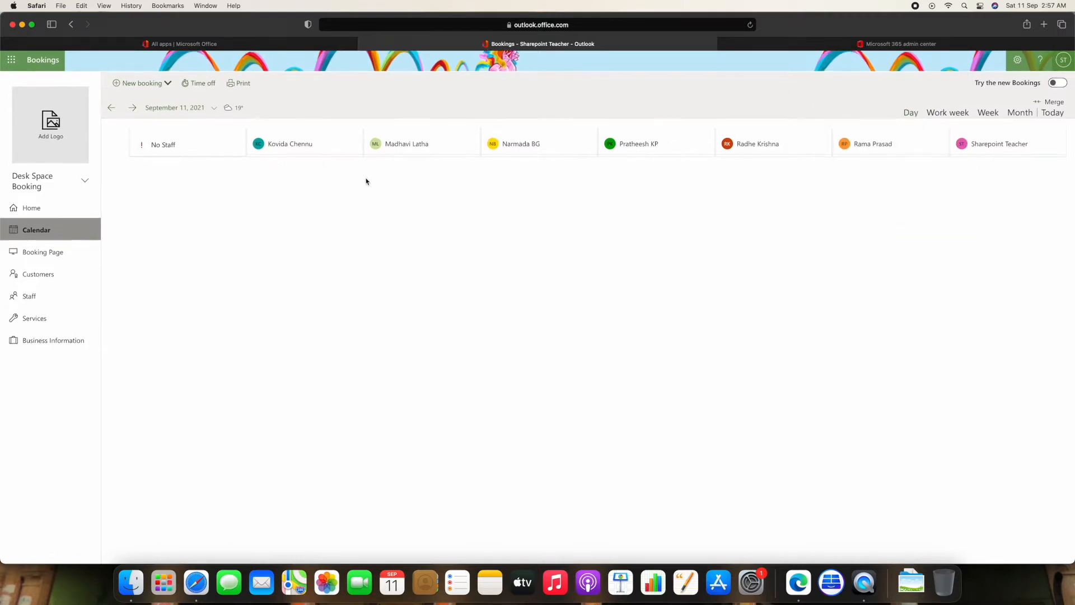
click(49, 254)
click(233, 189)
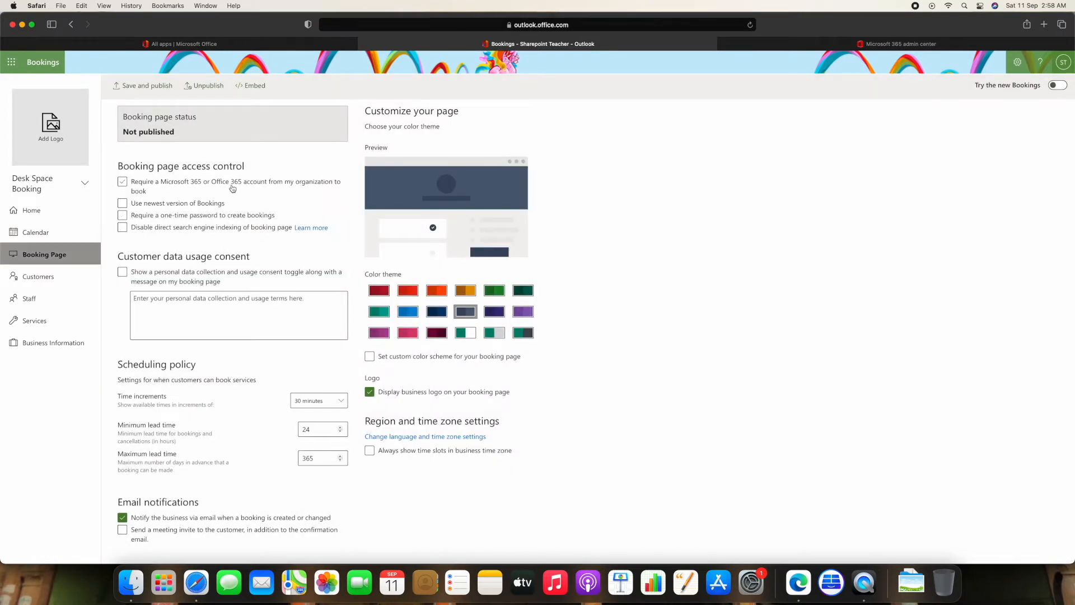
click(232, 189)
scroll(223, 177, down, 5)
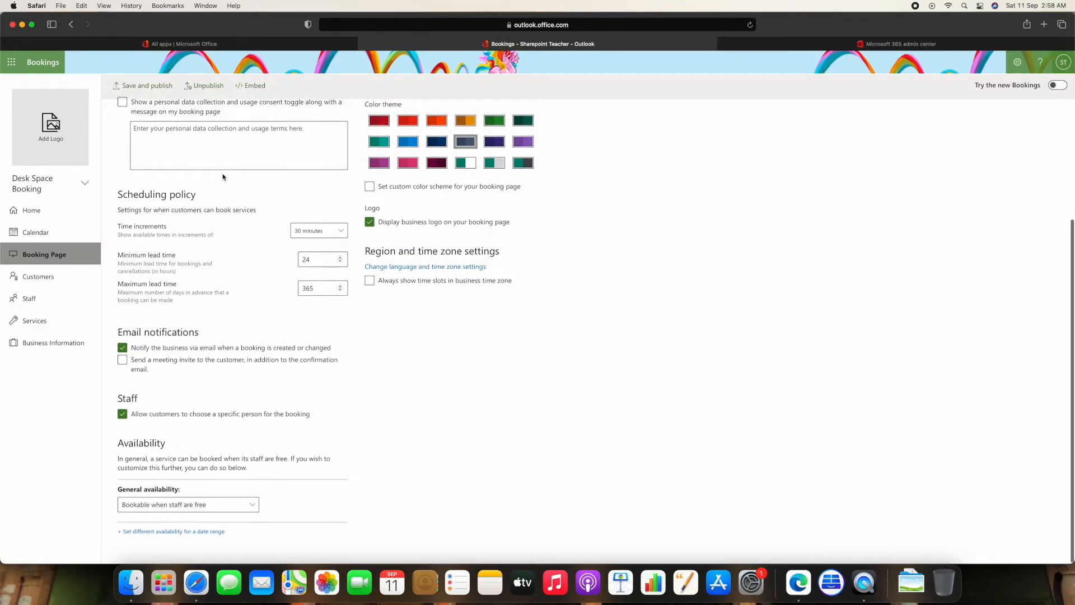
scroll(222, 178, up, 5)
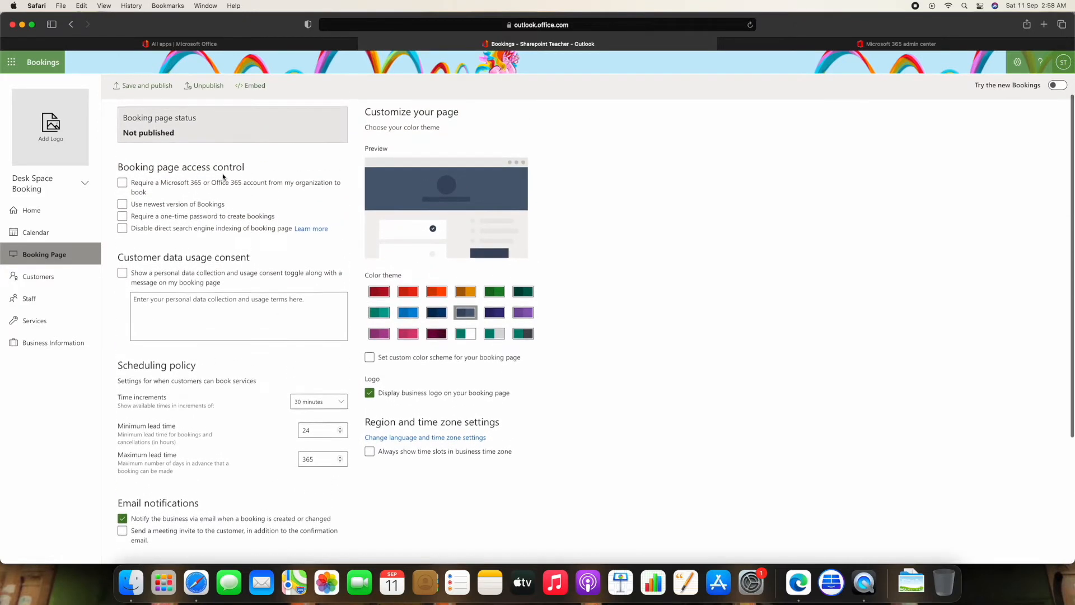
Look through the customers, staff and services of the Desk Space Booking calendar.
click(55, 280)
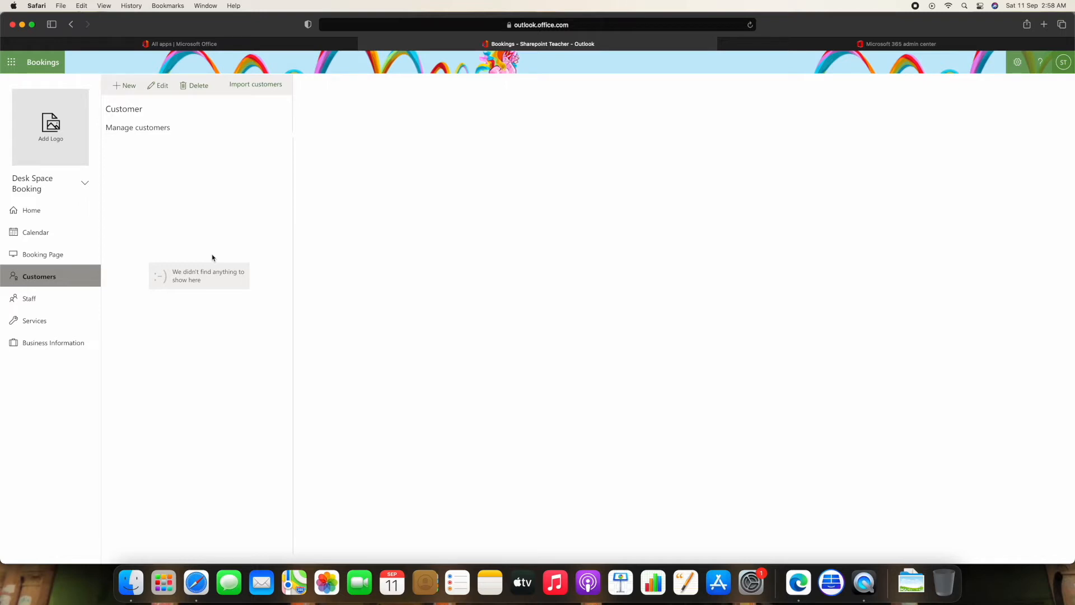
click(48, 299)
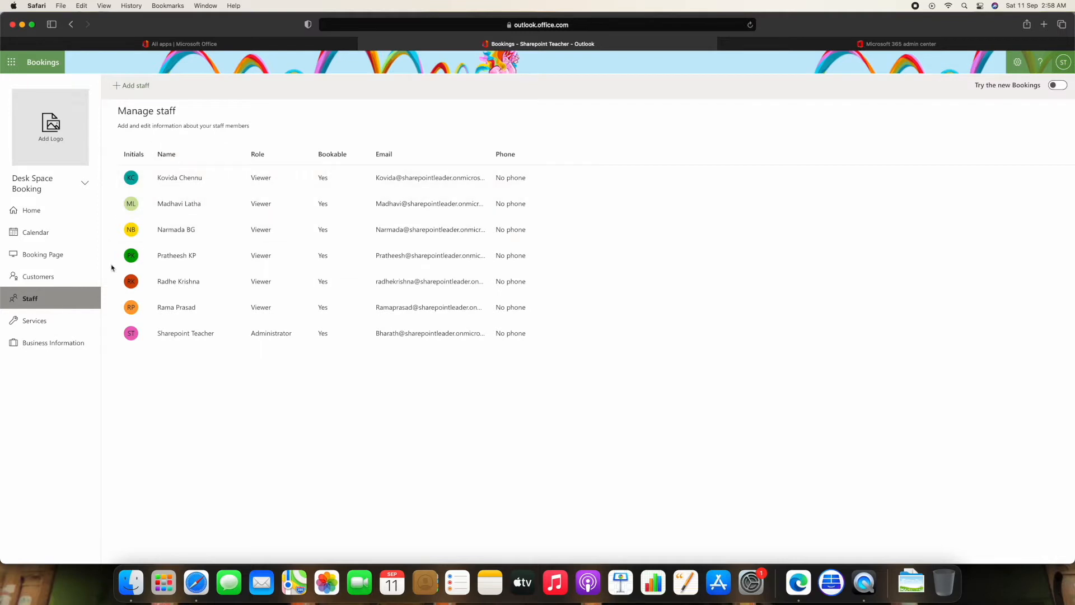
click(57, 322)
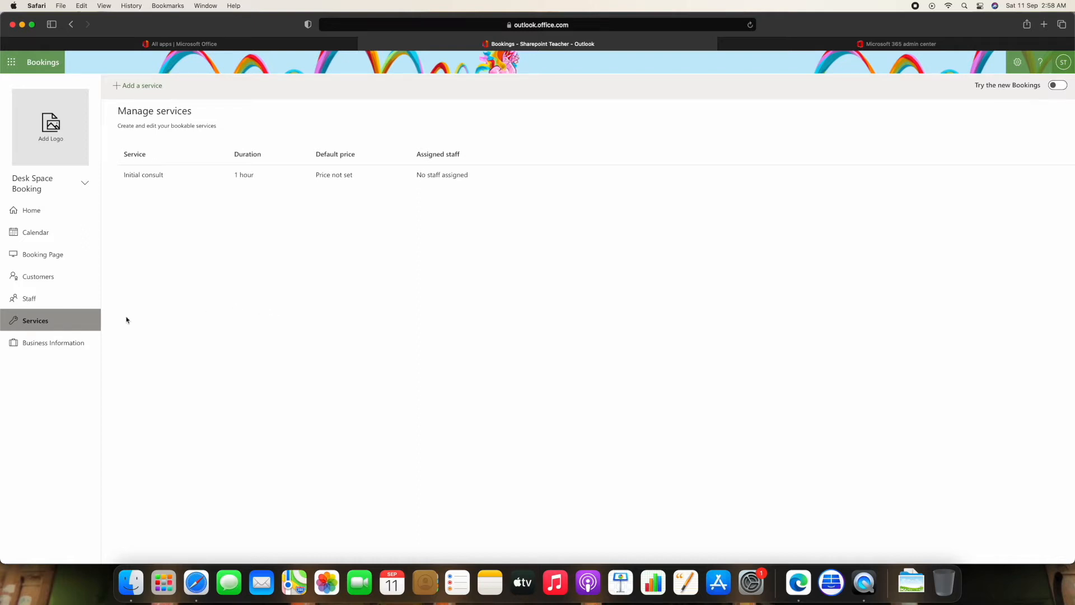
Select INR as the currency in the business information, and inspect the business logo options without changing the logo.
click(44, 344)
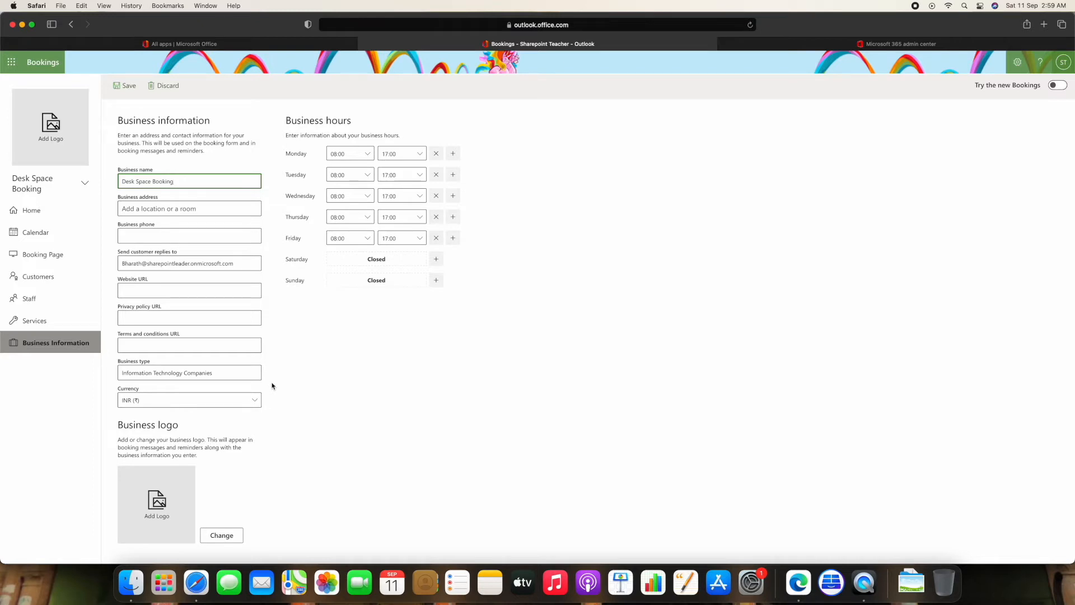
click(171, 401)
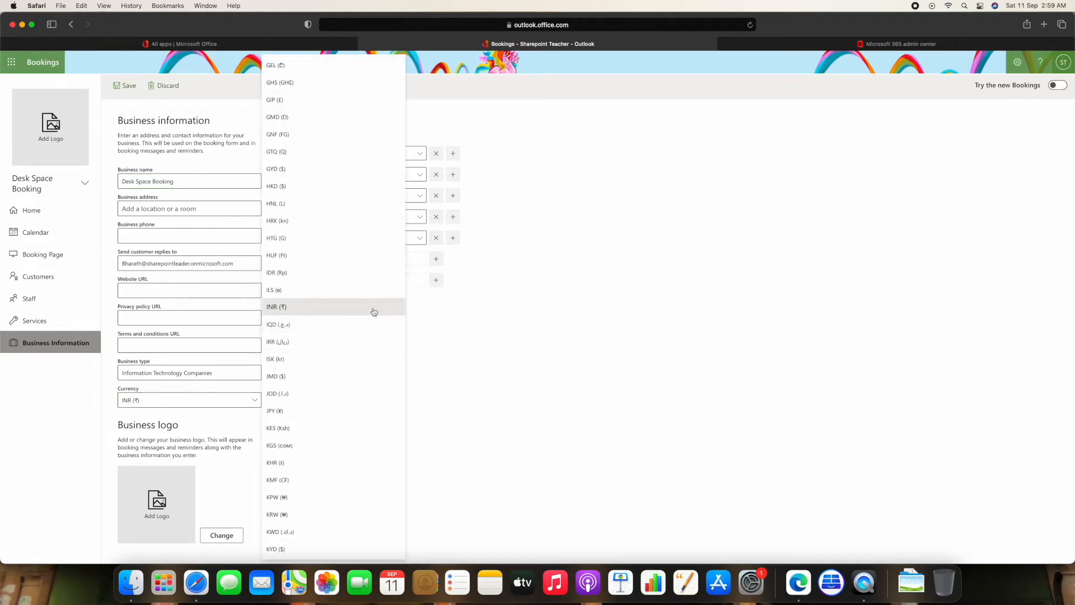
click(356, 306)
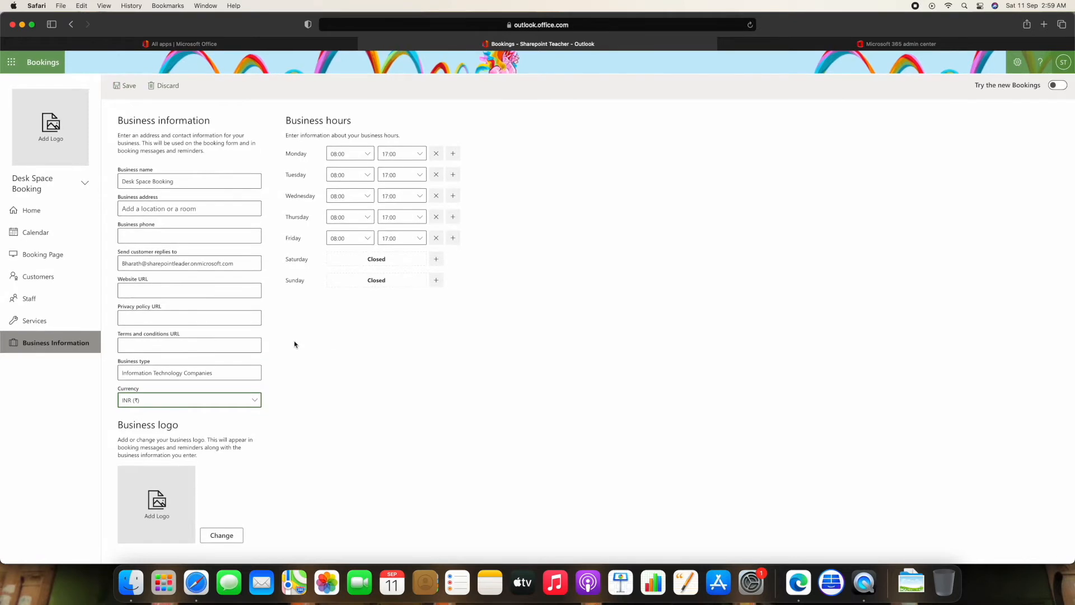
click(222, 535)
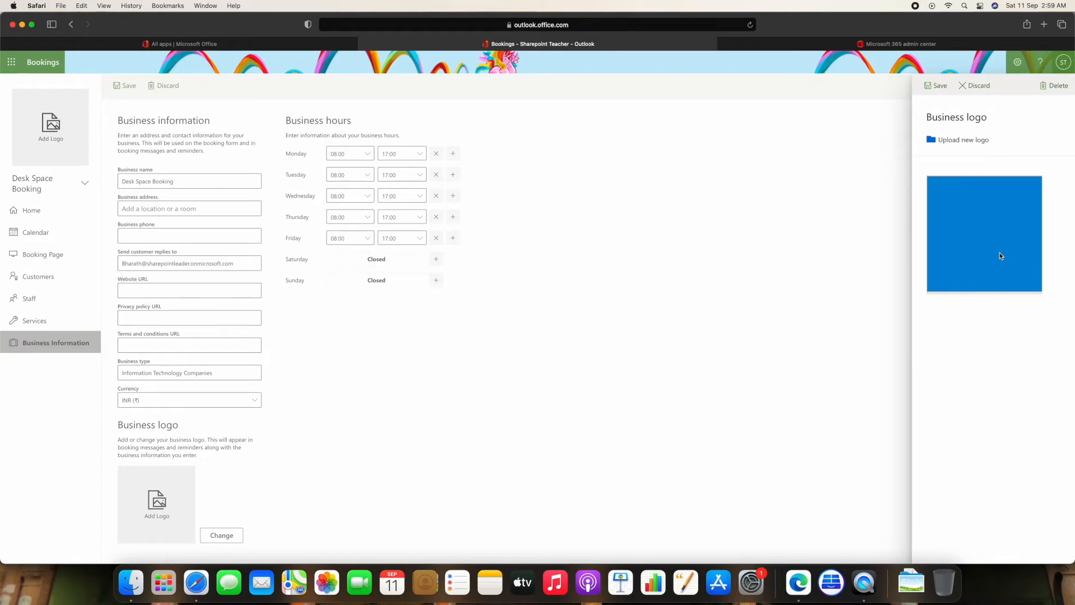
click(979, 89)
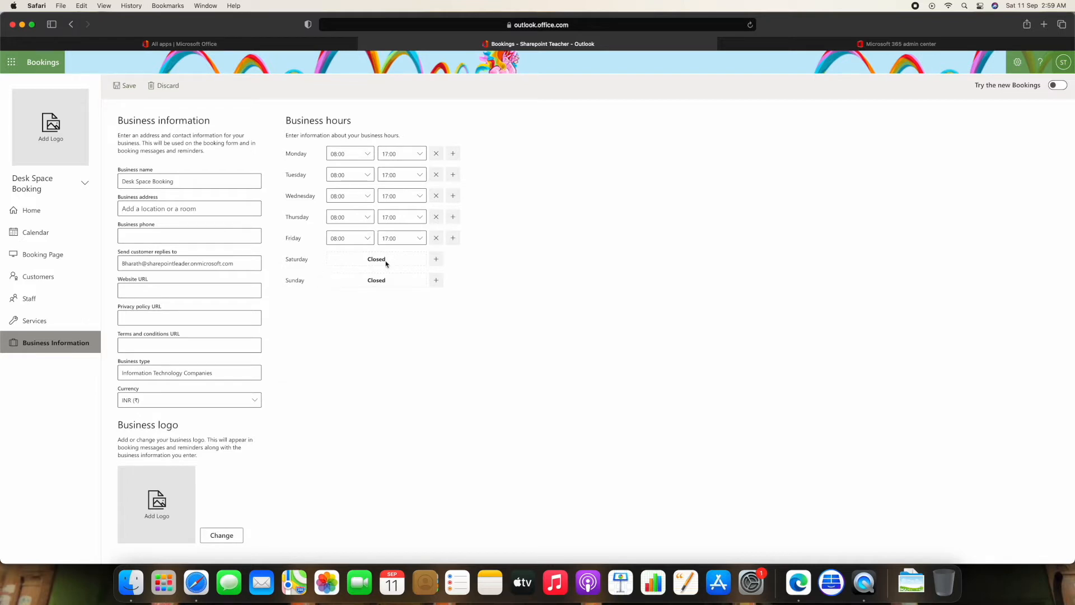
Add Saturday business hours from 08:00 to 17:00.
click(436, 261)
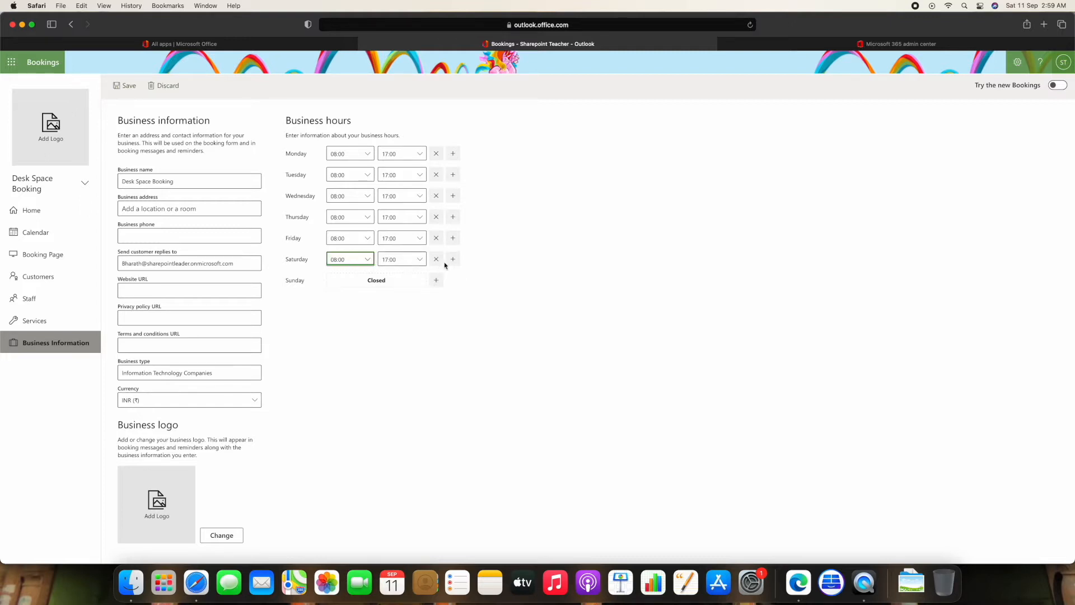
Remove the Saturday business hours so the day is closed, and save the business information while switching to the booking page settings.
click(436, 259)
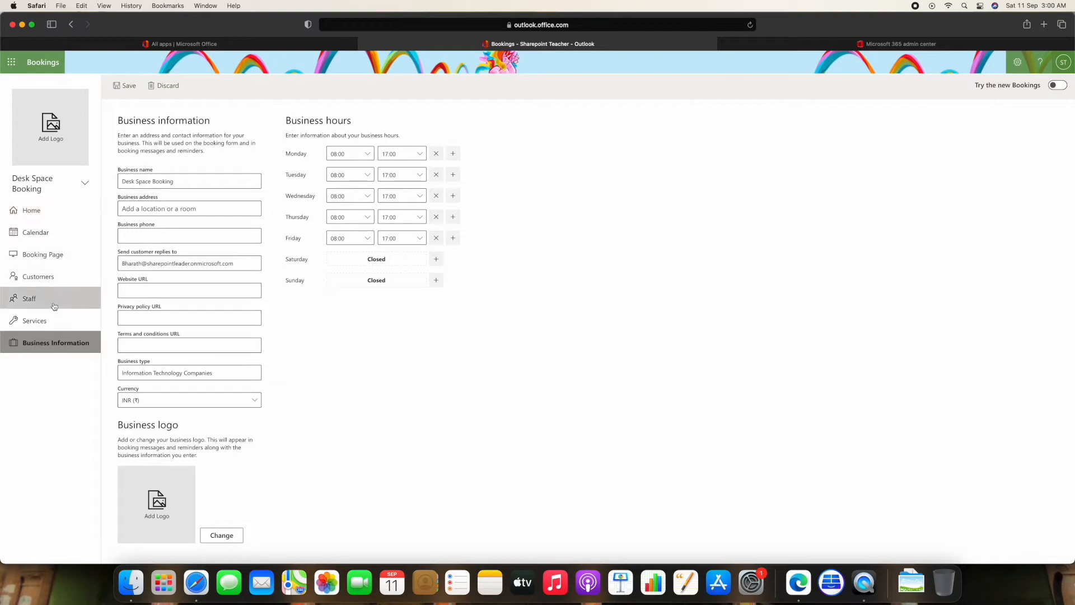
click(41, 255)
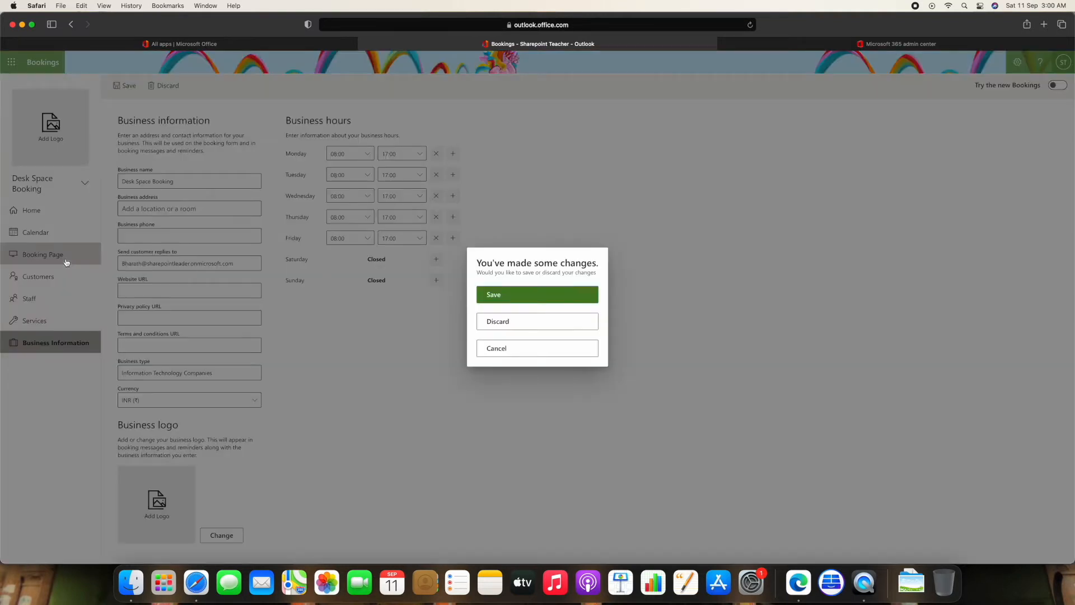
click(525, 296)
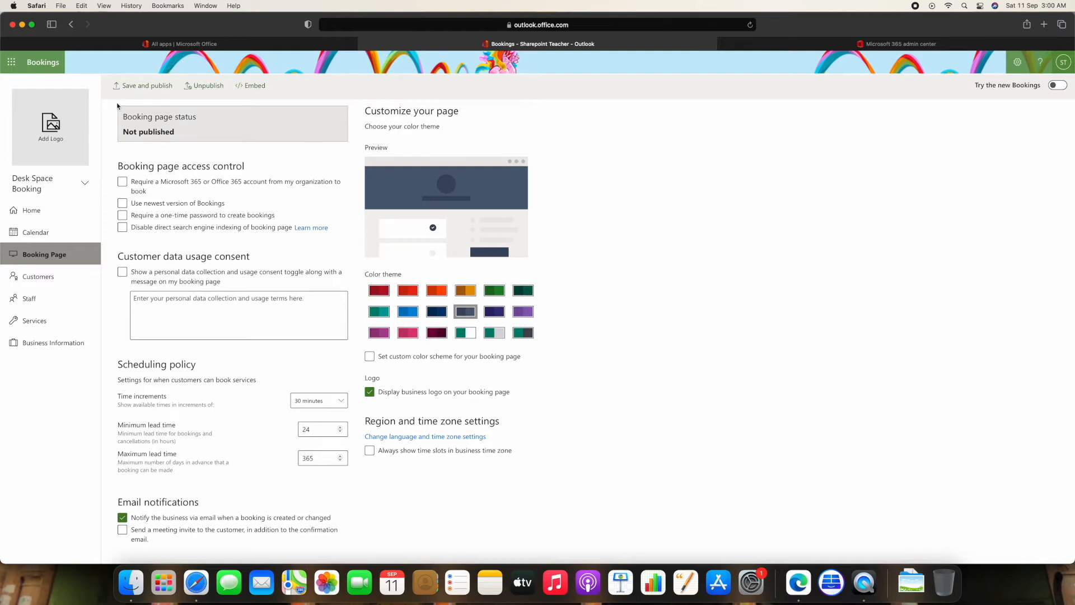
click(169, 204)
click(169, 204)
click(184, 195)
Set the time increments in the booking page's scheduling policy to 5 minutes and review the notification, staff and availability settings.
scroll(211, 222, down, 1)
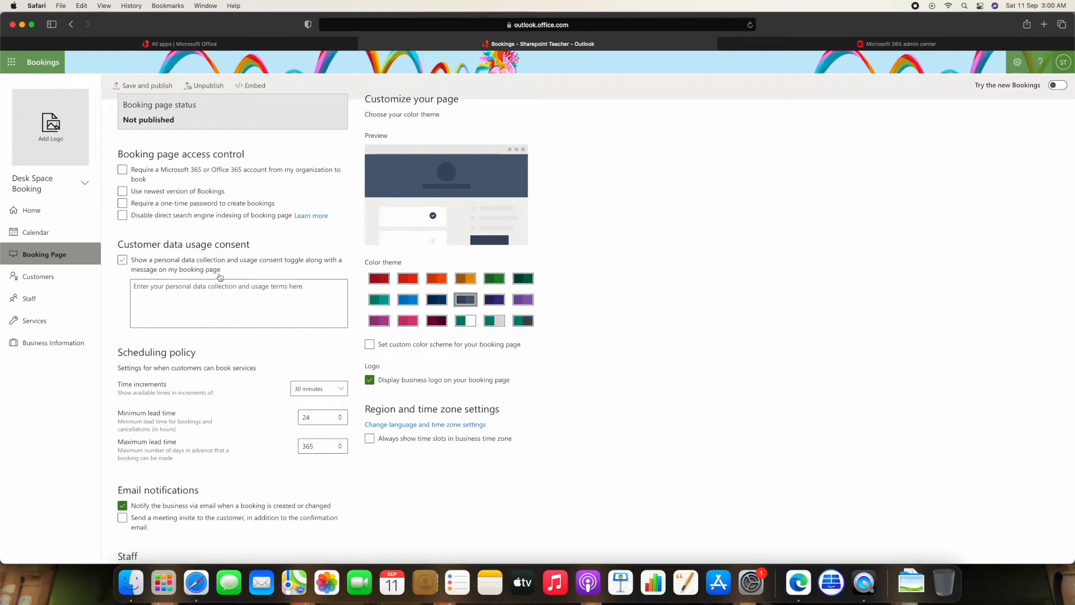
scroll(217, 271, down, 3)
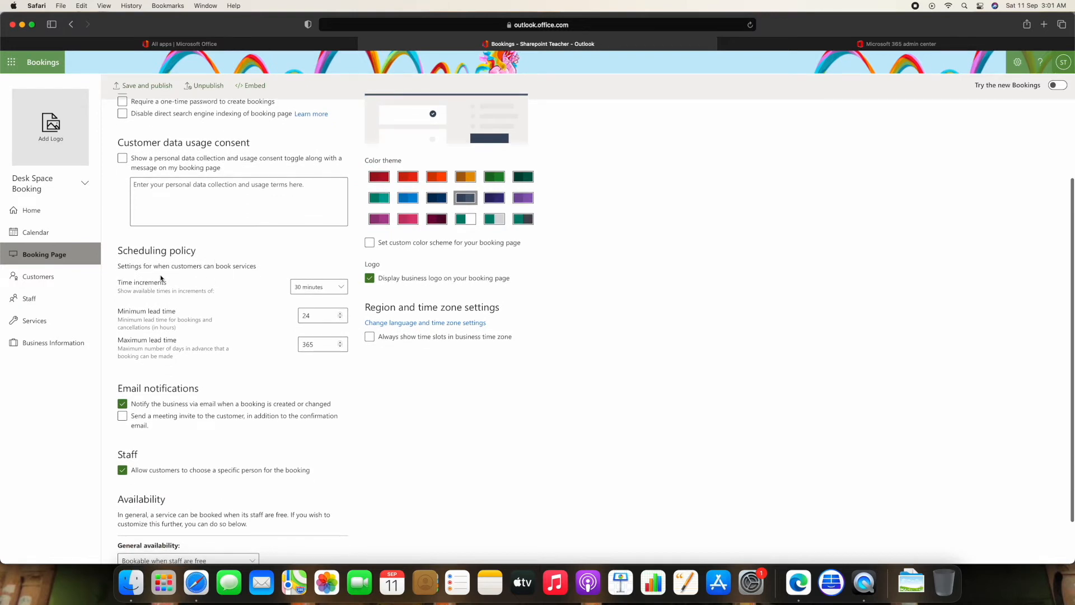
scroll(157, 280, down, 2)
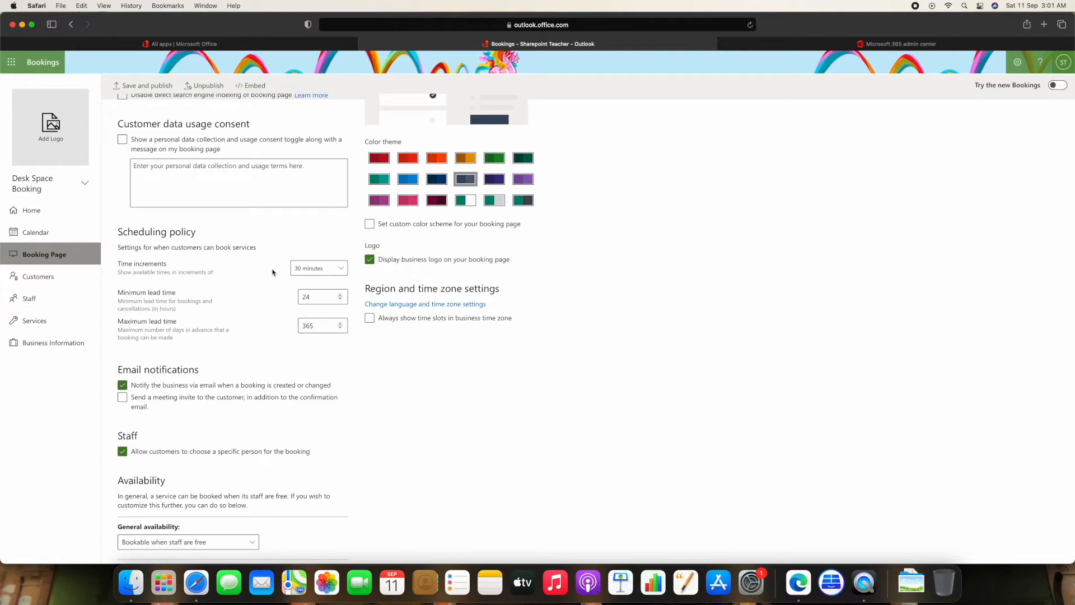
click(329, 273)
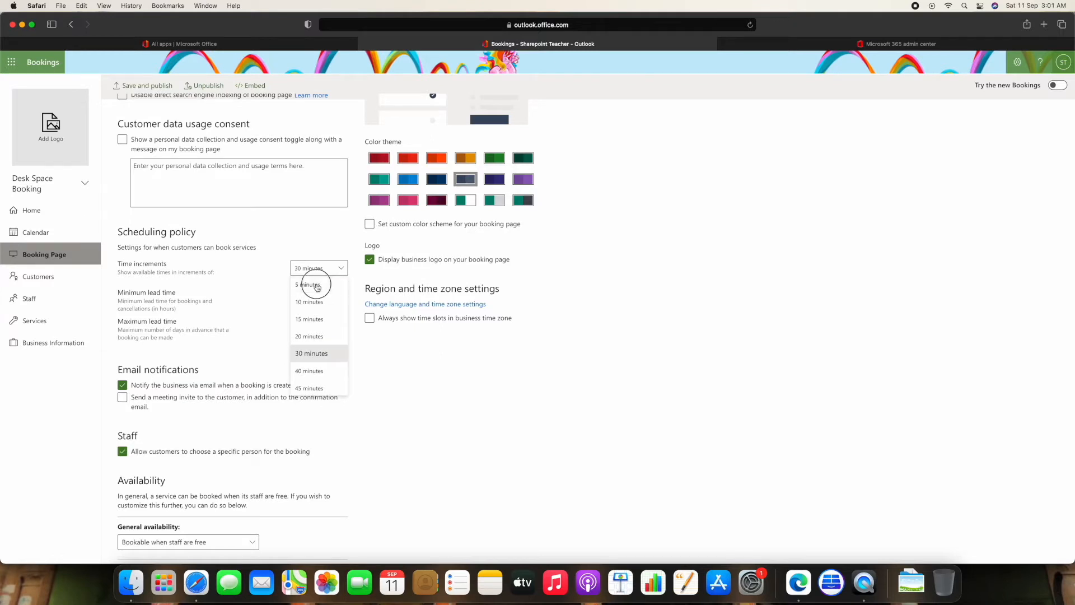
click(317, 287)
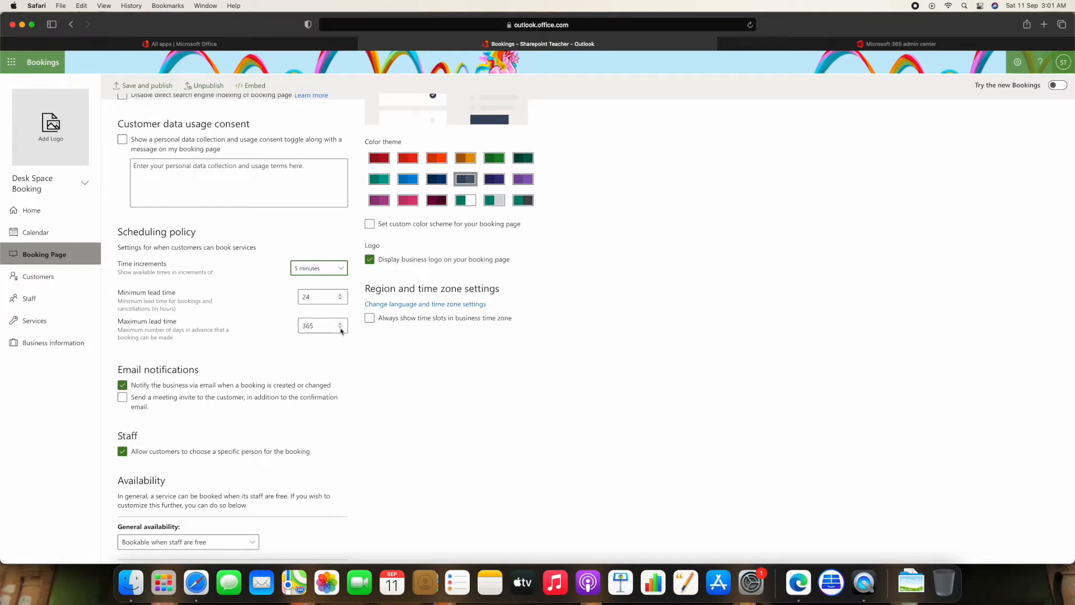
scroll(241, 321, down, 2)
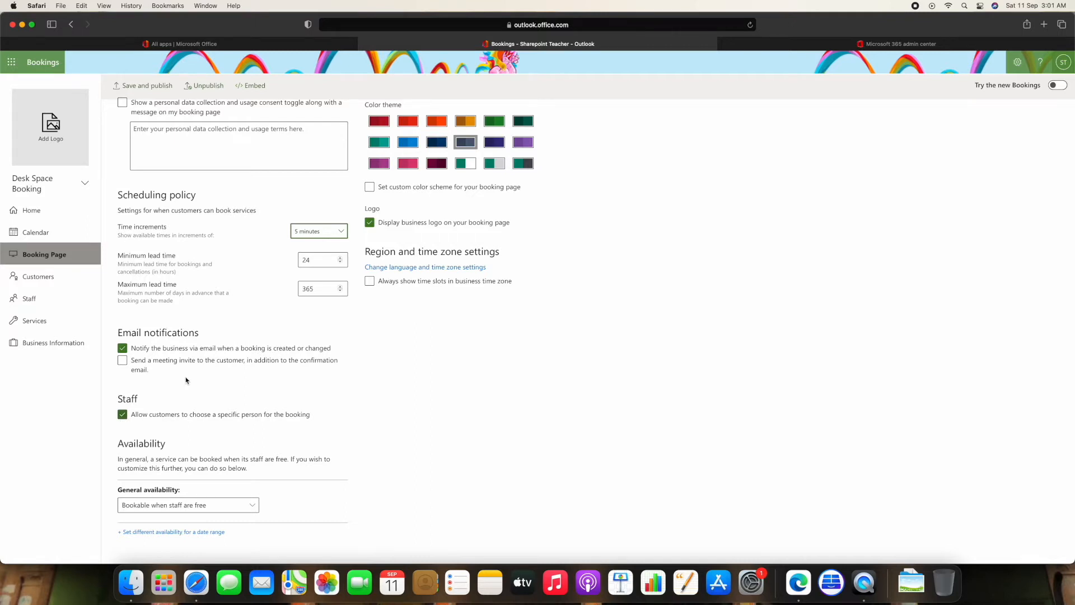
Try out several color themes for the booking page and choose the purple one.
scroll(421, 327, up, 5)
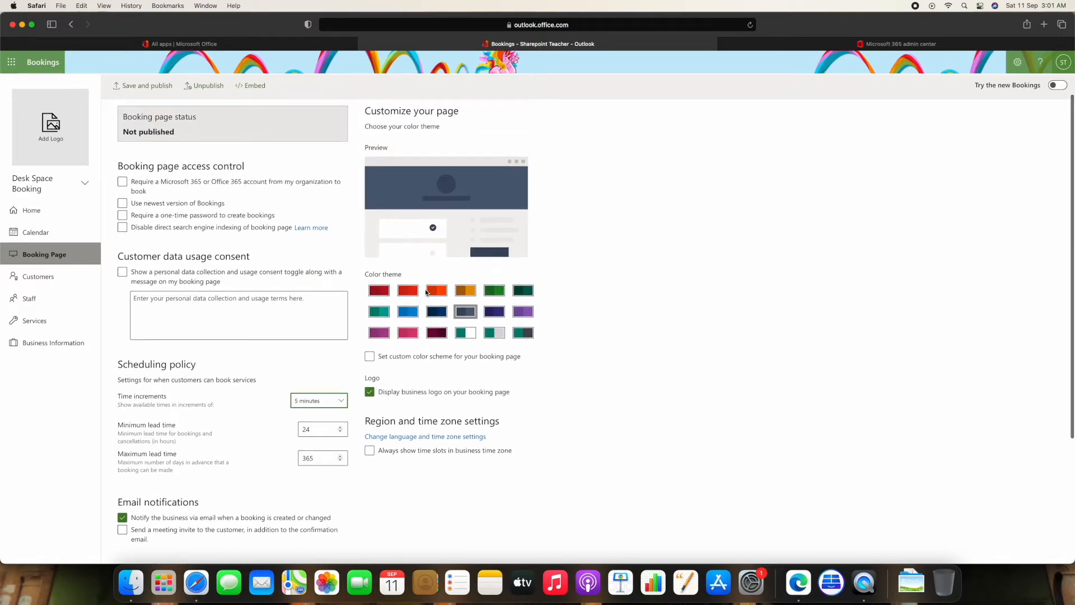
click(409, 312)
click(411, 290)
click(500, 297)
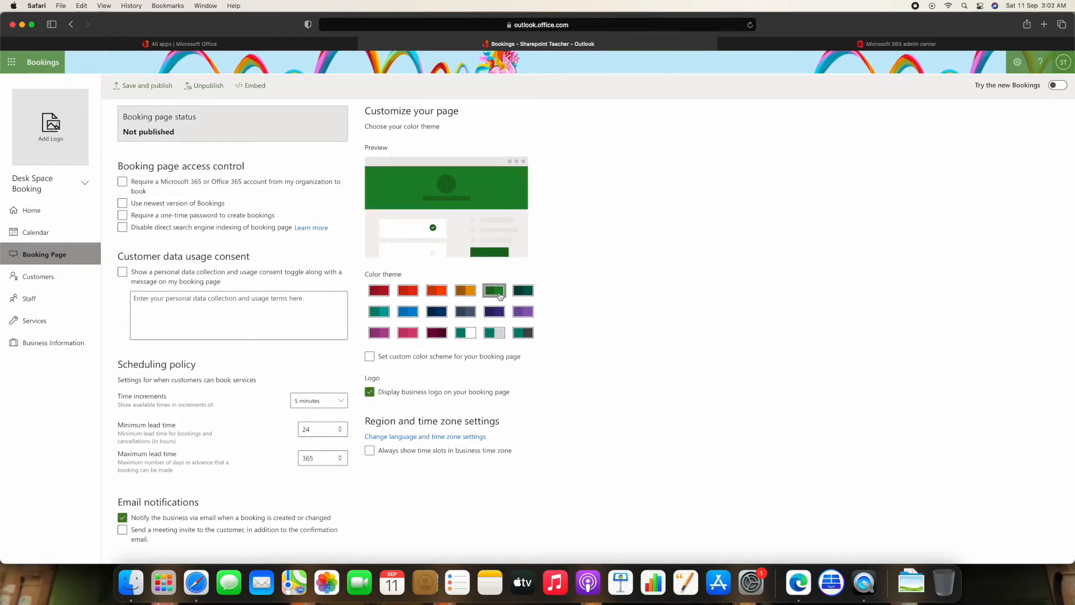
click(527, 318)
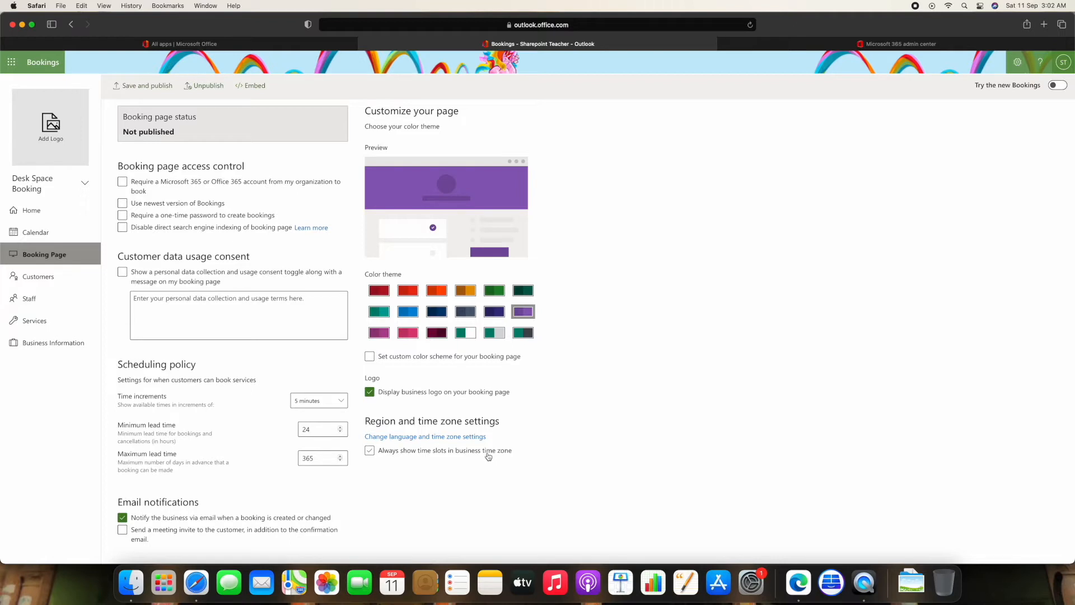
Always show time slots in the business time zone, and save and publish the booking page.
click(371, 451)
scroll(144, 293, down, 2)
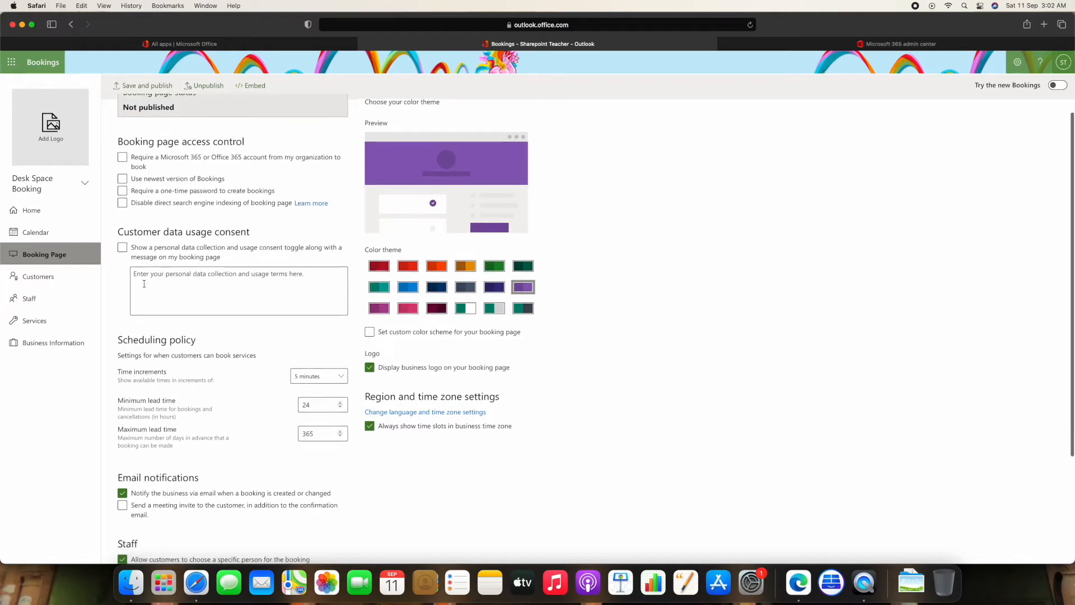
scroll(151, 196, up, 2)
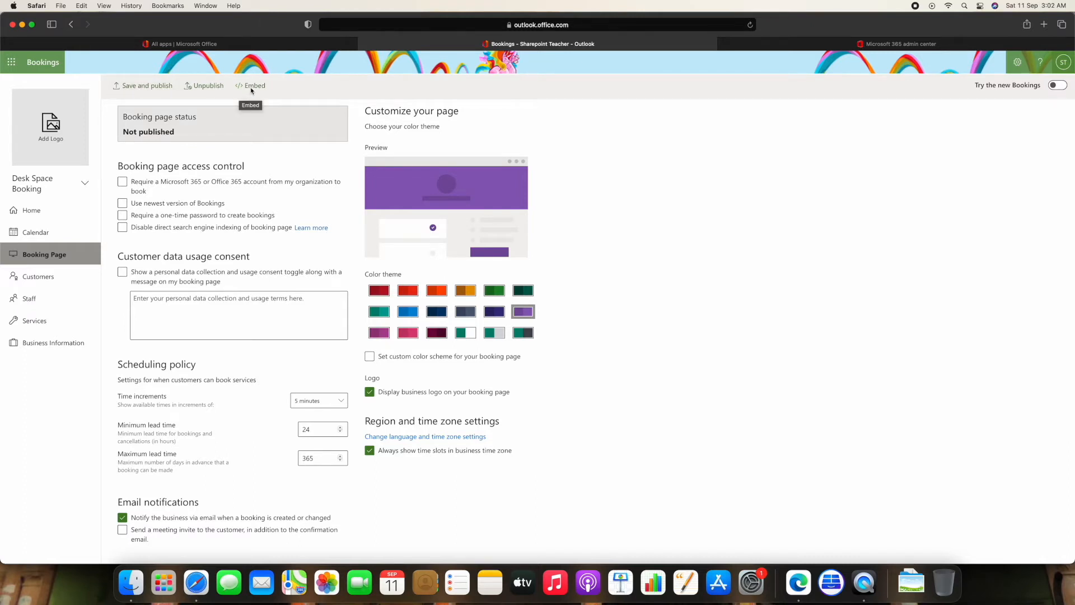
click(131, 88)
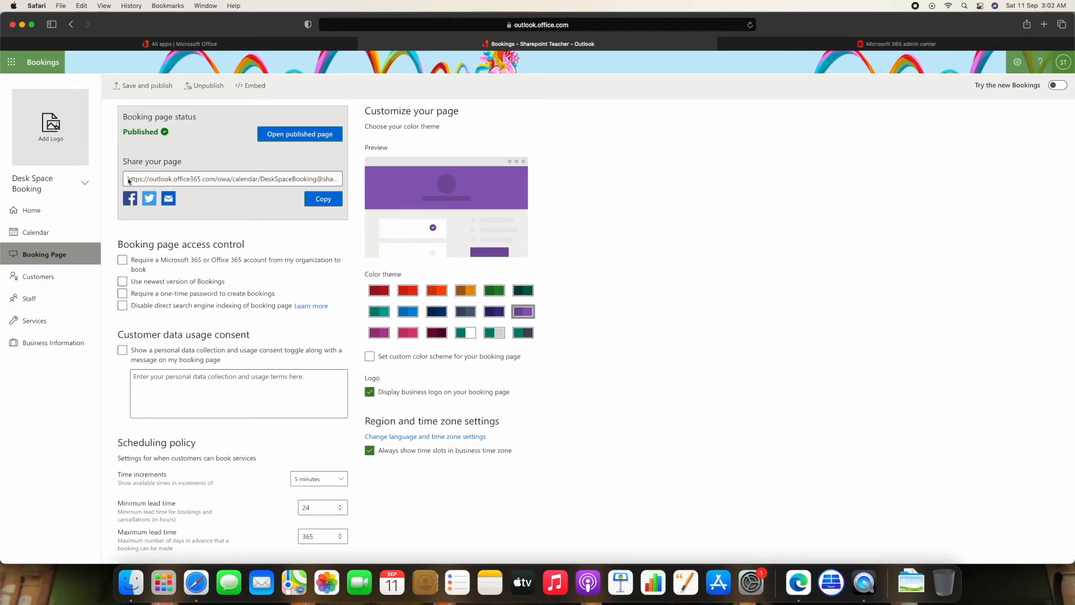
Try to copy the published booking page's sharing link to the clipboard.
click(175, 181)
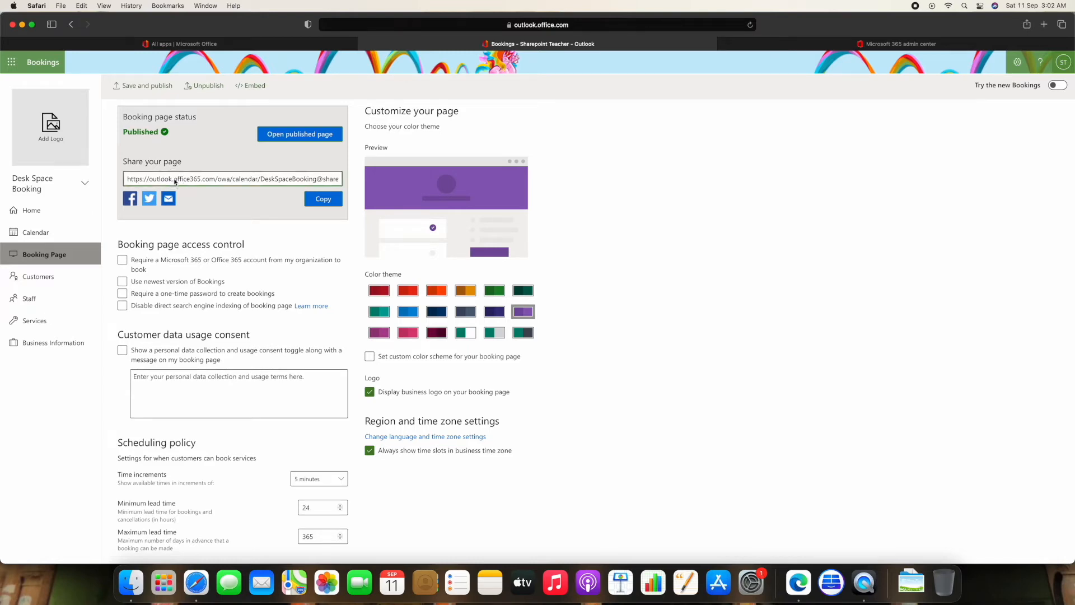
click(332, 202)
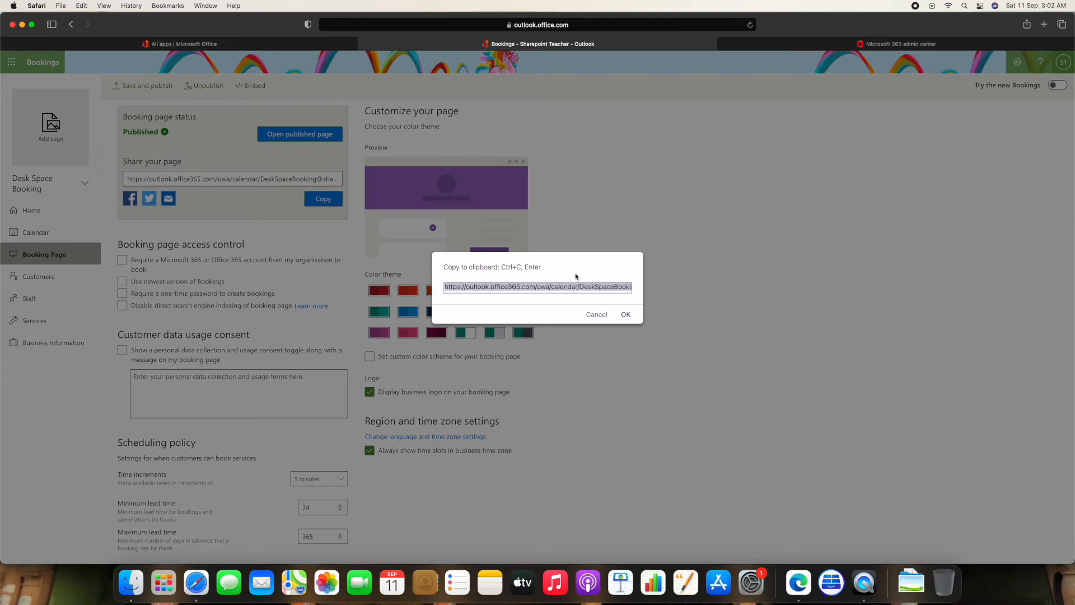
click(625, 314)
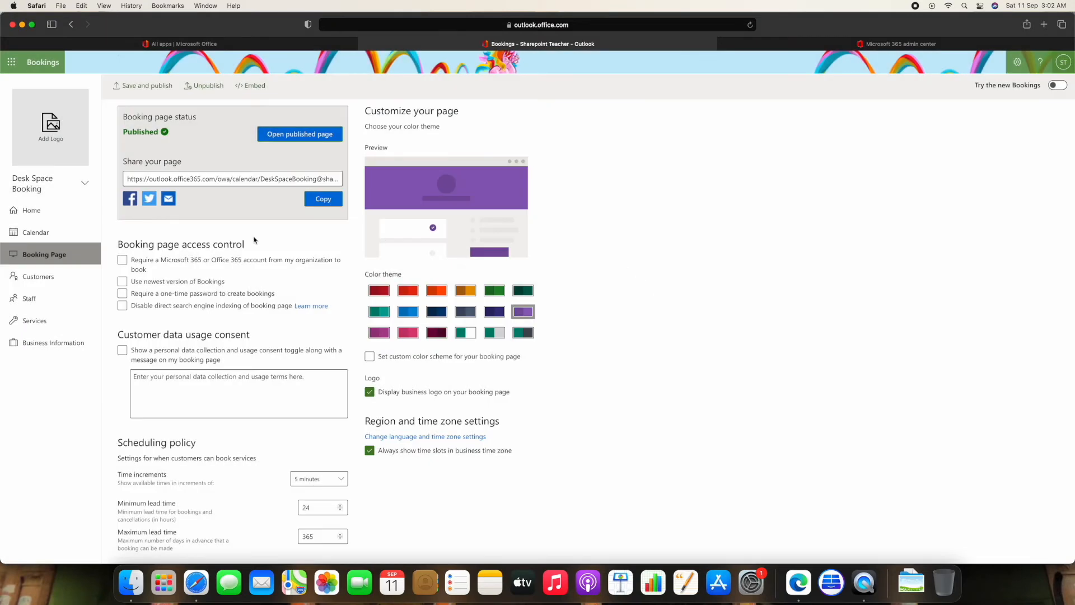
Look through the calendar, customers and staff, and inspect the form for adding a staff member without creating one.
click(45, 235)
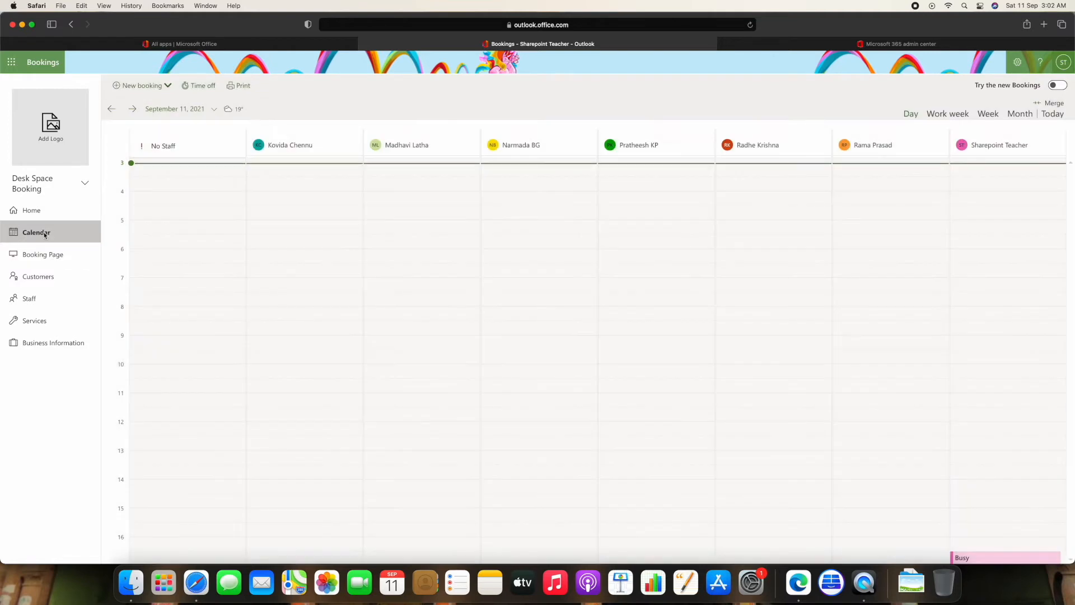
click(46, 278)
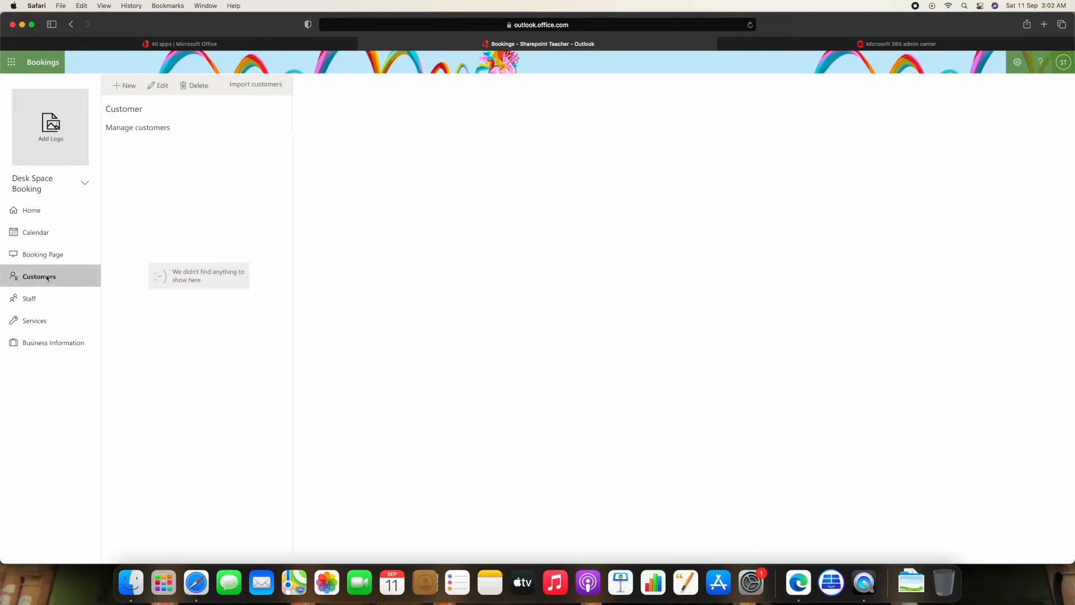
click(38, 301)
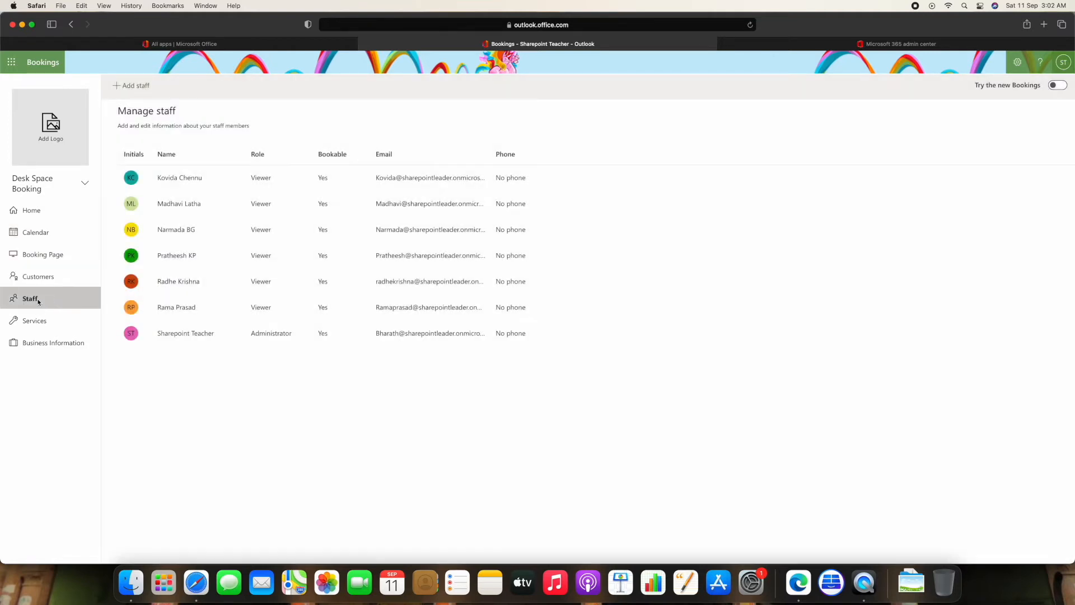
click(136, 87)
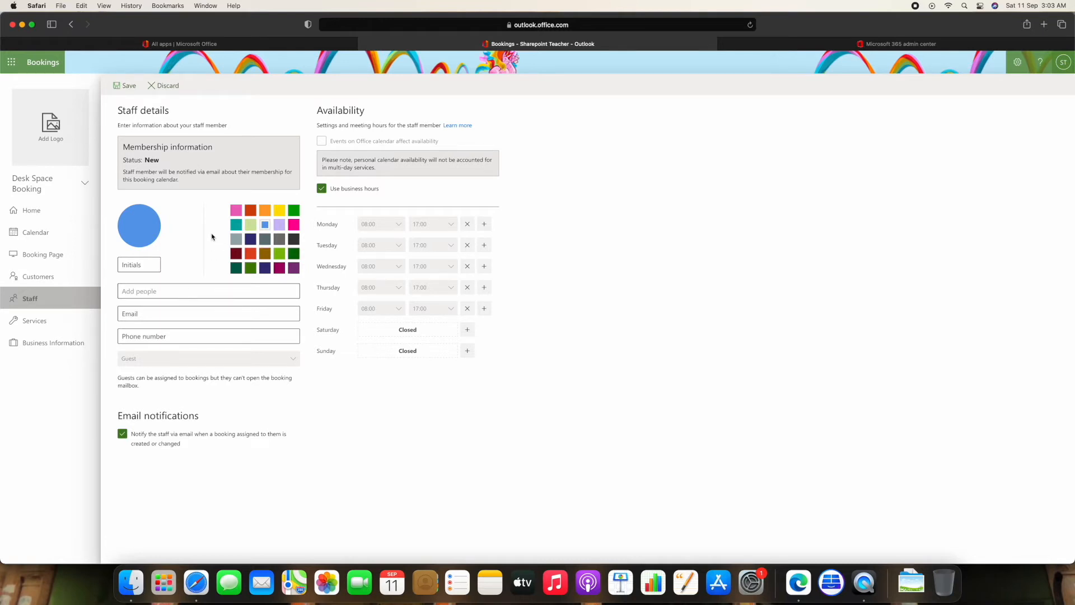
click(159, 90)
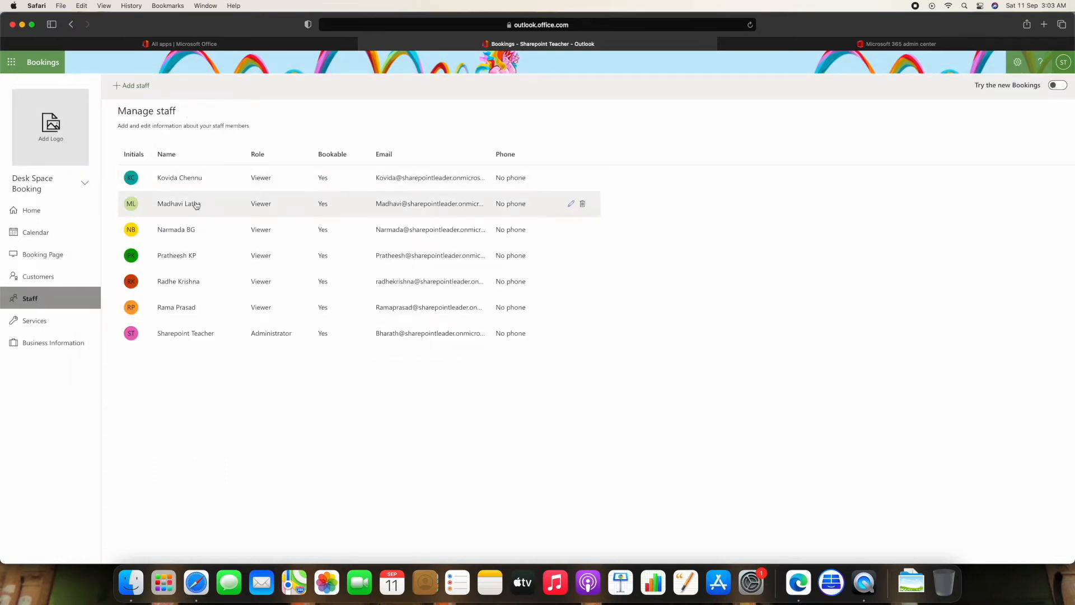
Inspect the second staff member's availability with and without the business hours option, and discard the changes.
click(217, 205)
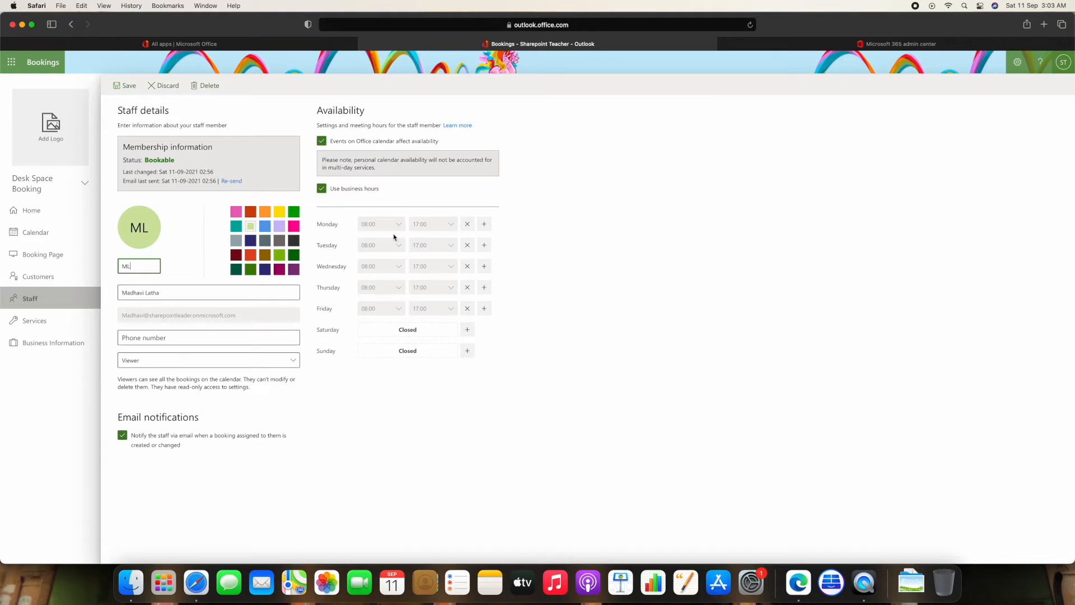
click(322, 189)
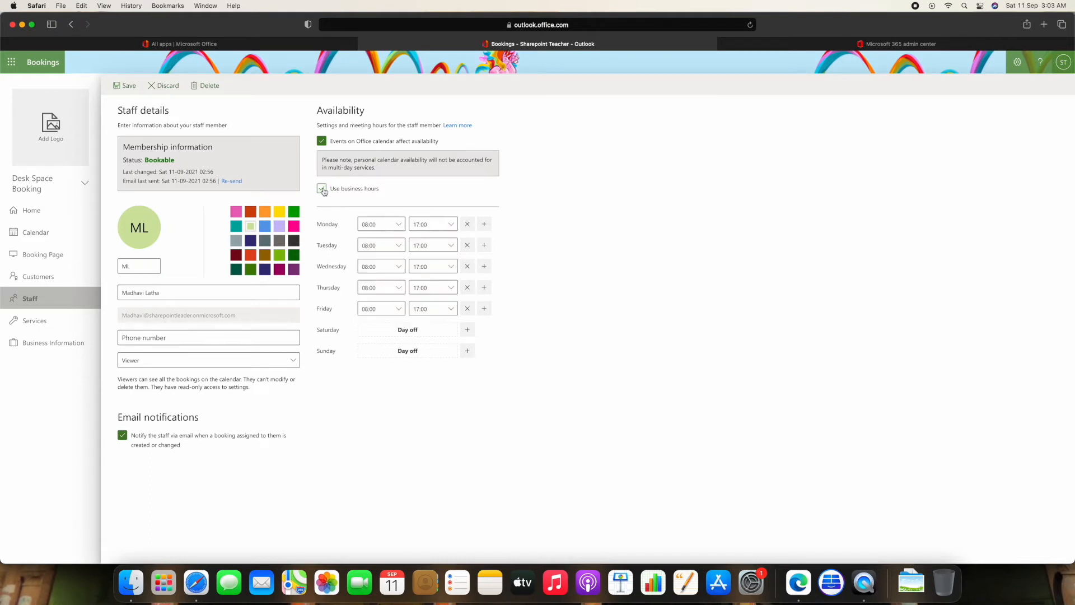
click(322, 189)
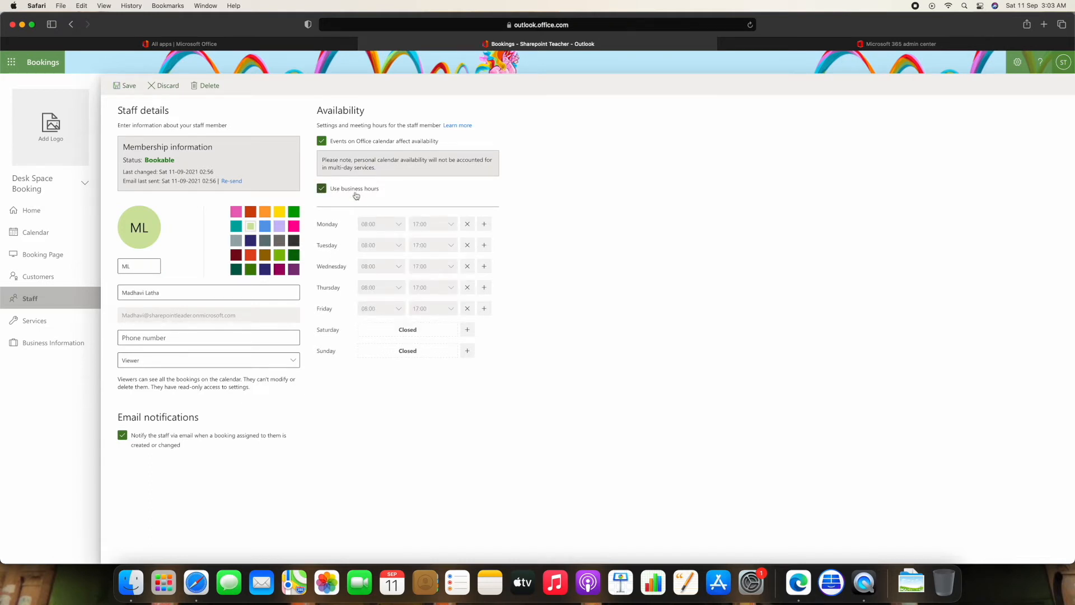
click(322, 190)
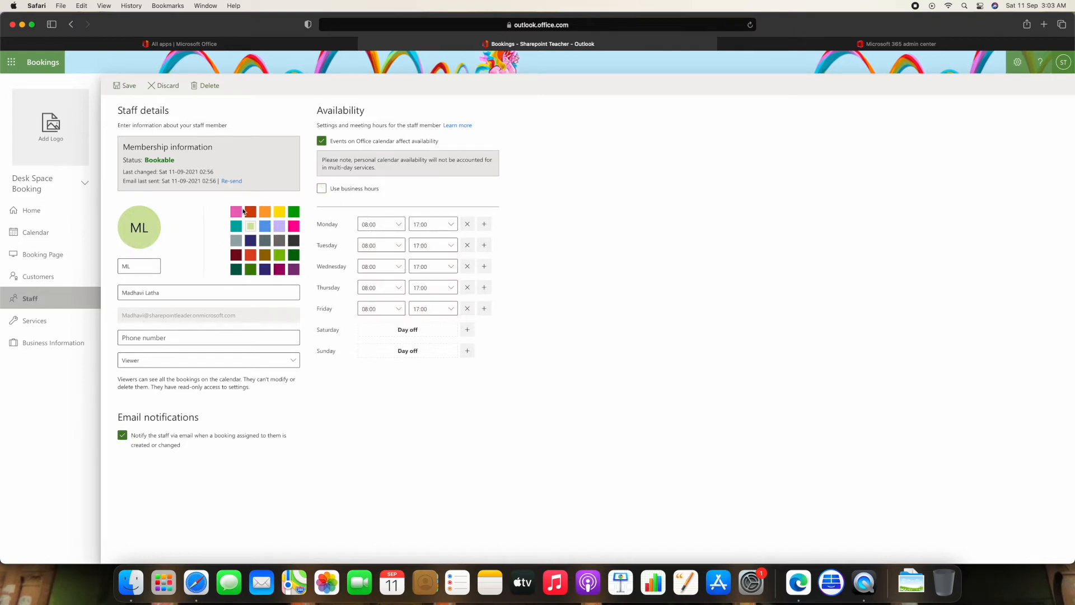
click(321, 191)
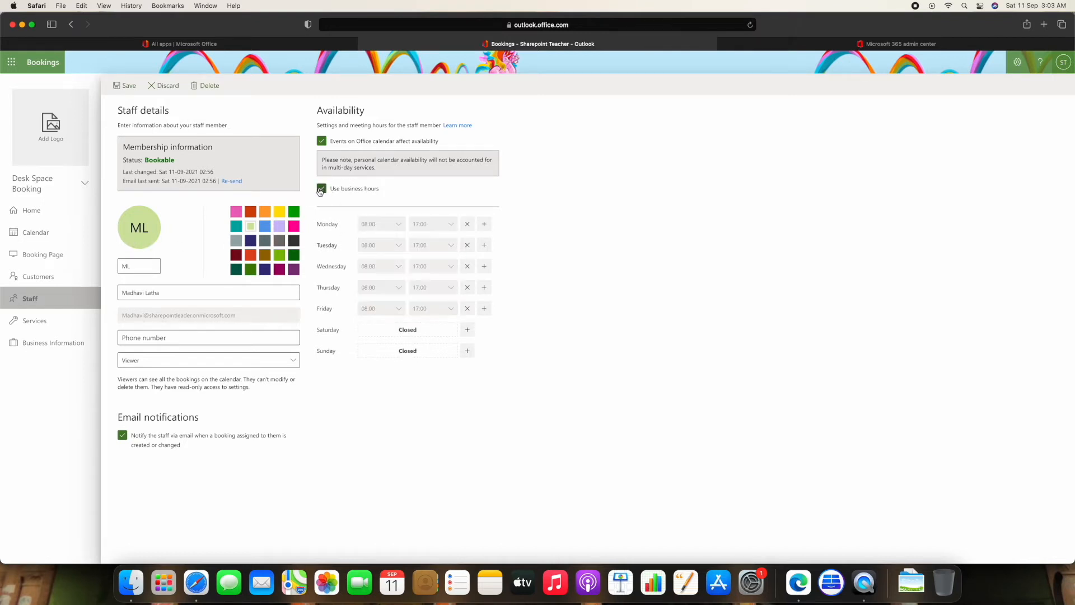
click(175, 87)
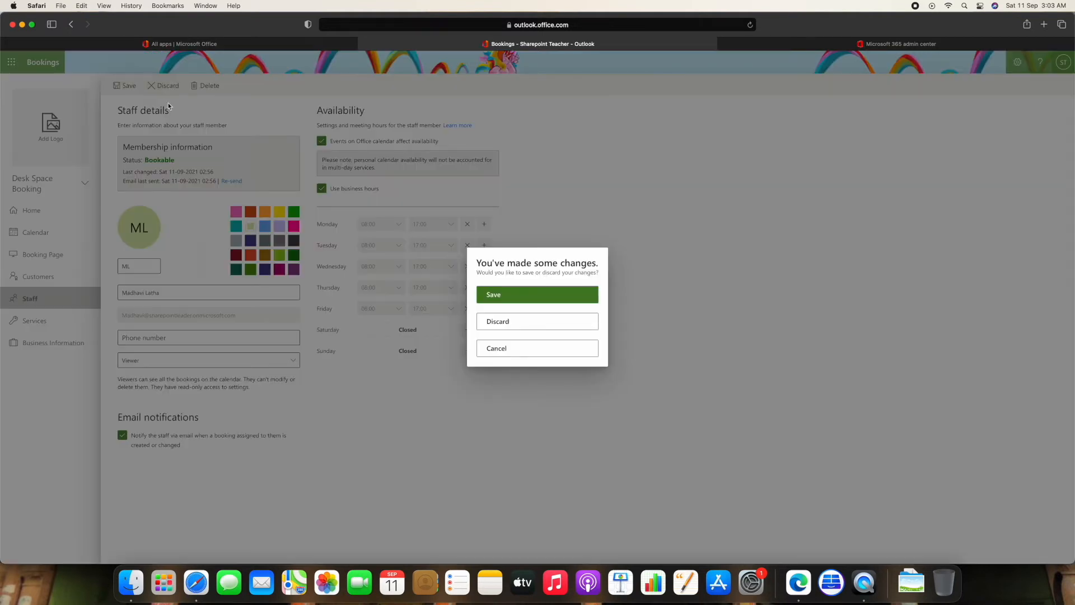
click(553, 322)
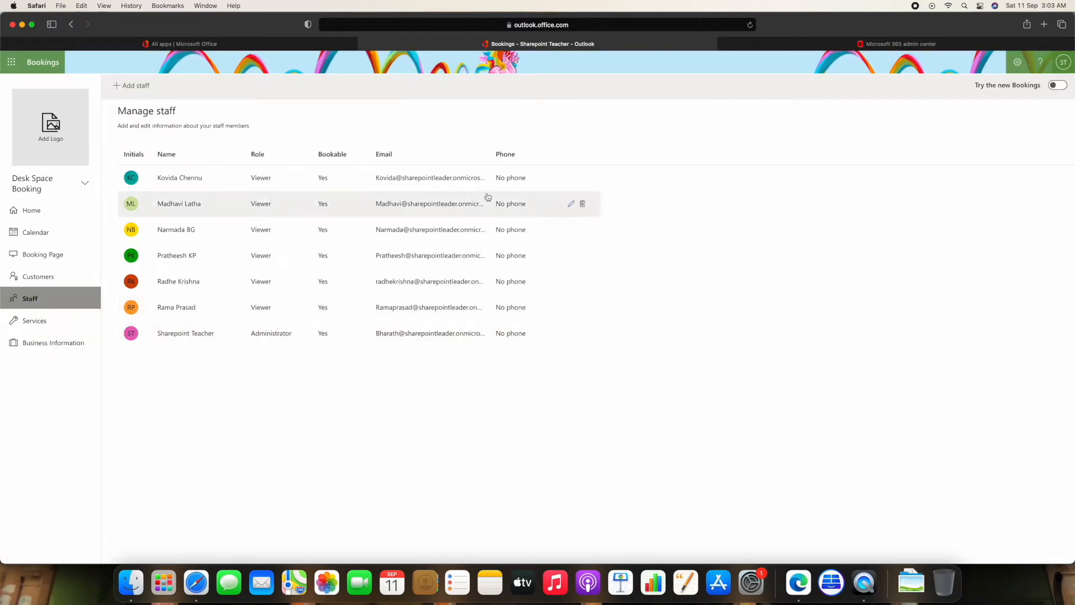
click(1044, 24)
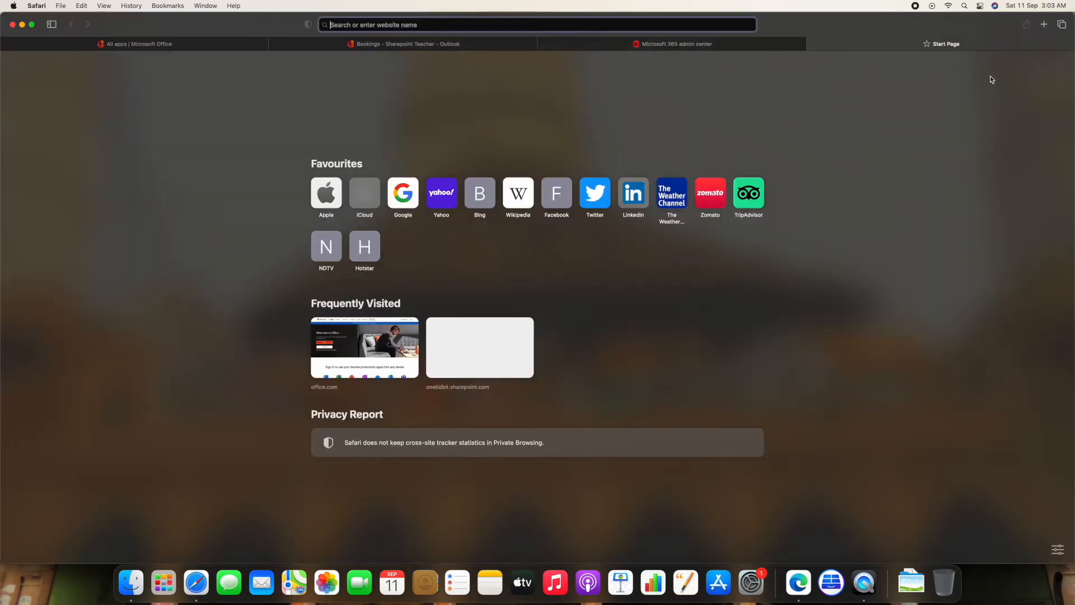
click(799, 584)
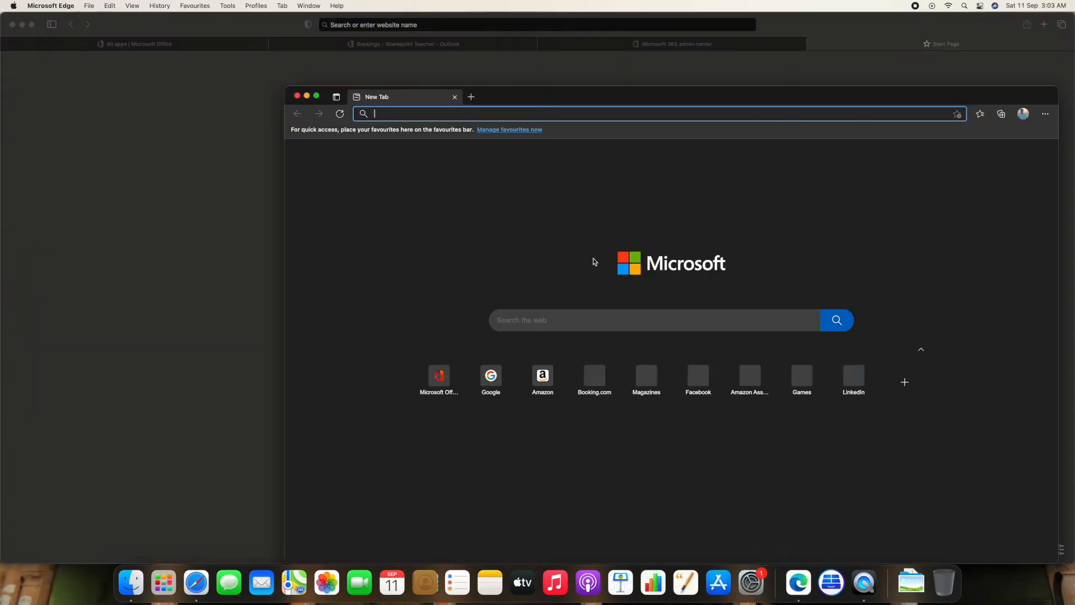
click(317, 96)
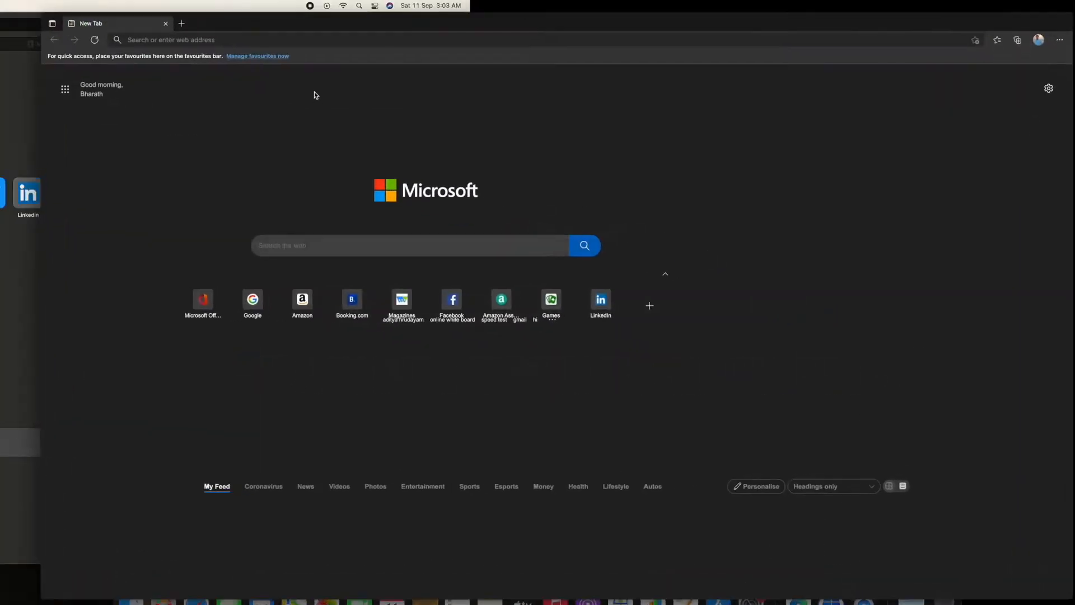
click(354, 27)
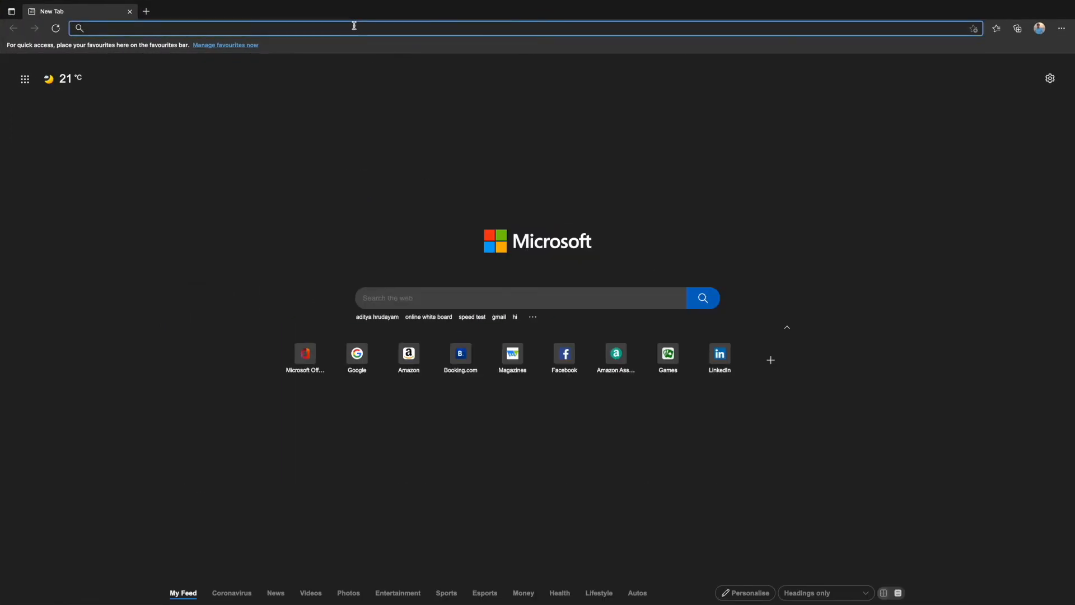
right_click(354, 27)
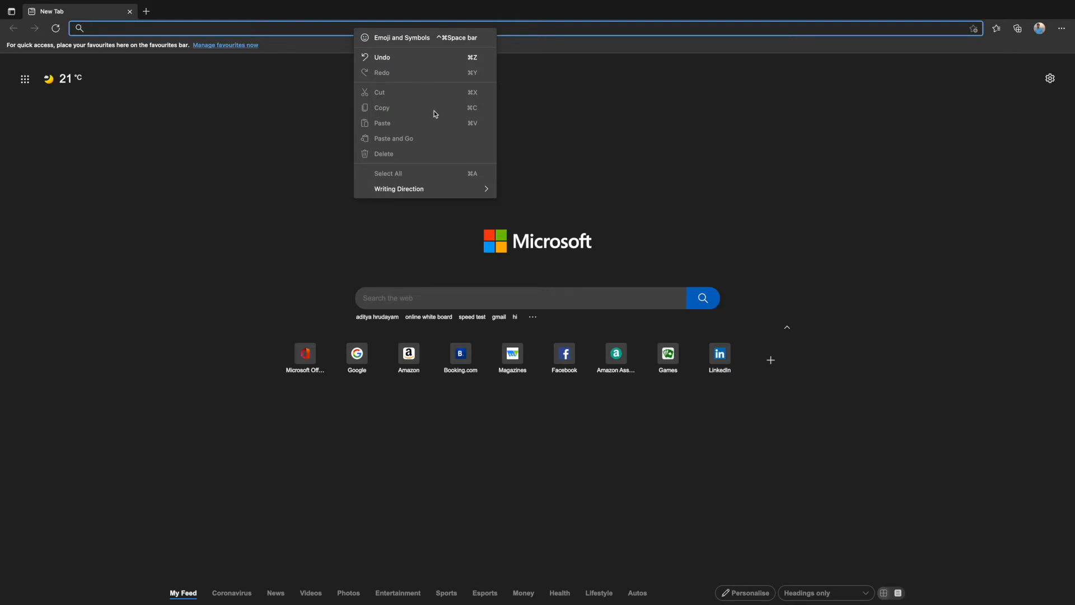
mouse_move(856, 2)
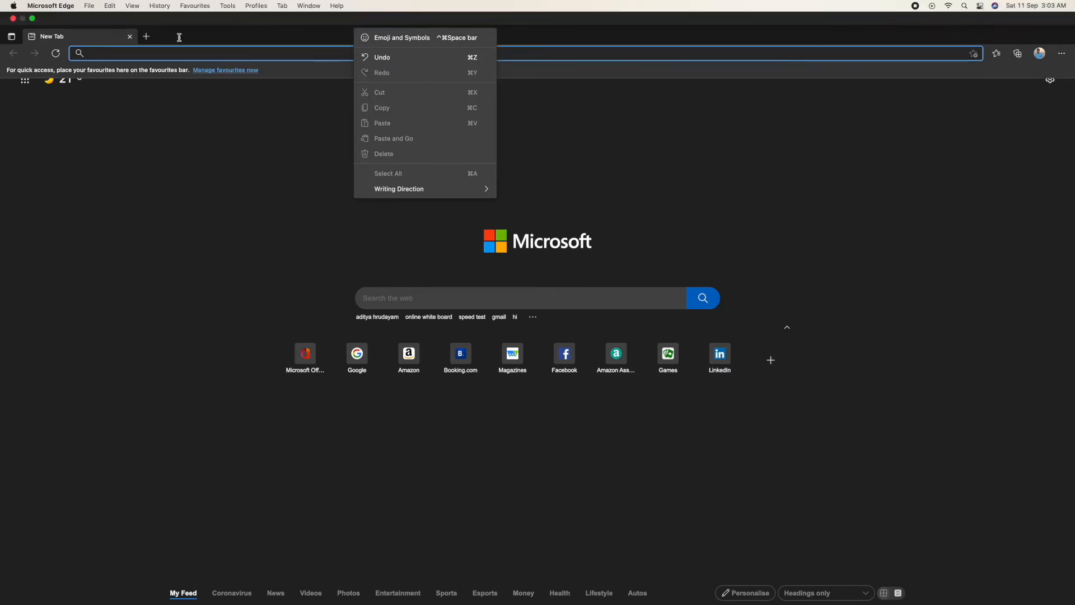
mouse_move(32, 18)
click(32, 18)
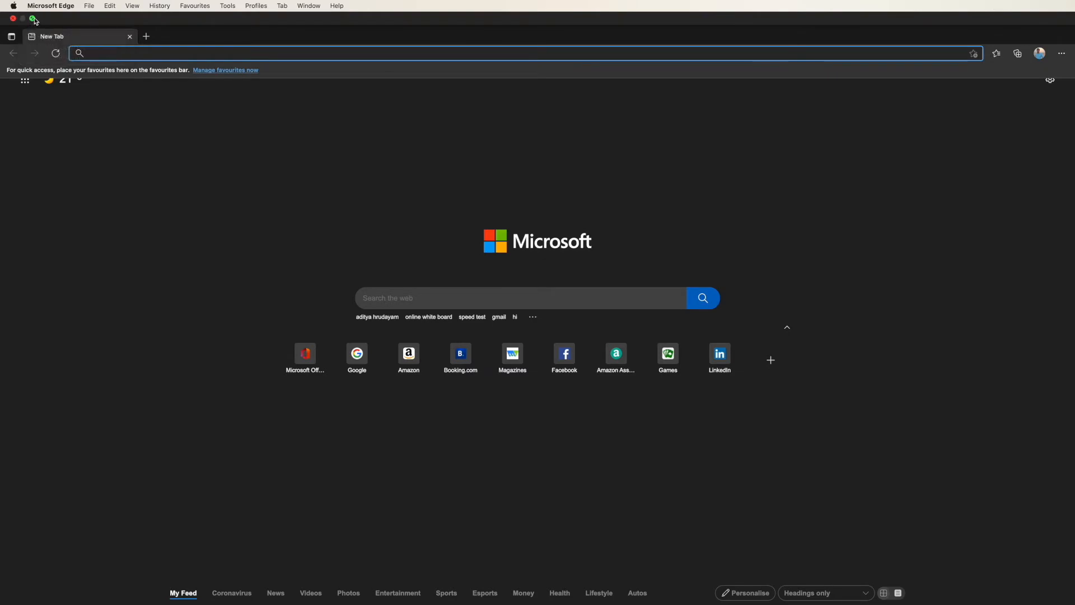
click(233, 168)
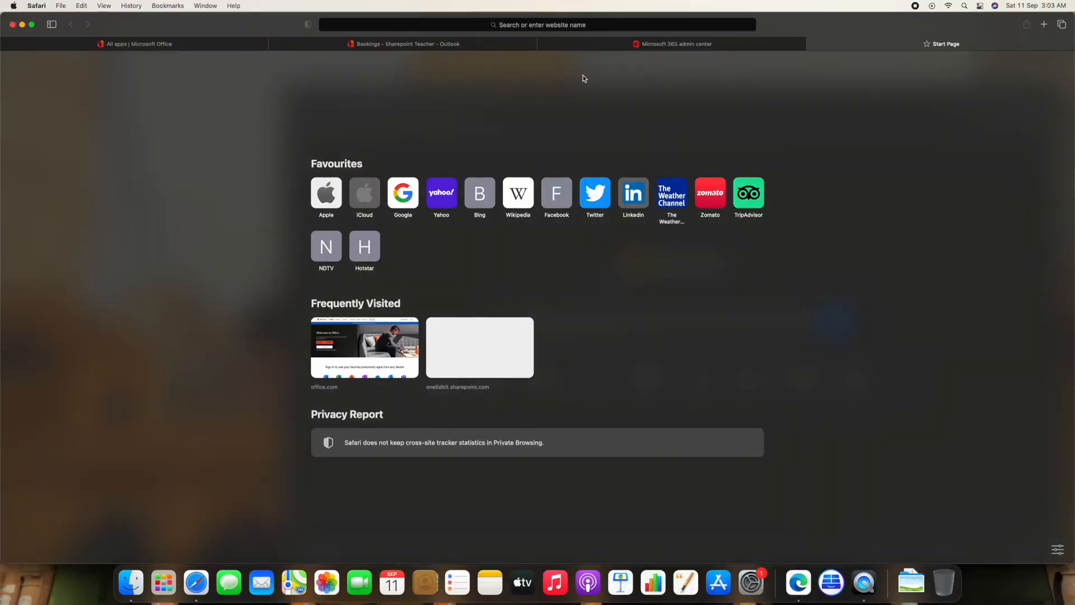
Return to the Desk Space Booking page settings and copy the published page's sharing link to the clipboard.
click(708, 44)
click(463, 44)
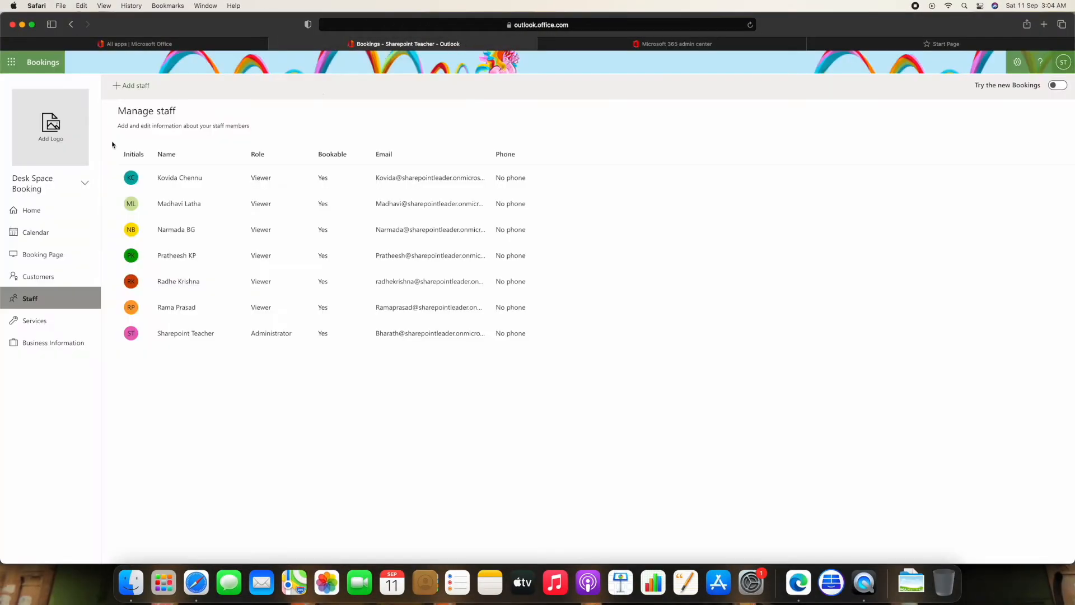
click(79, 254)
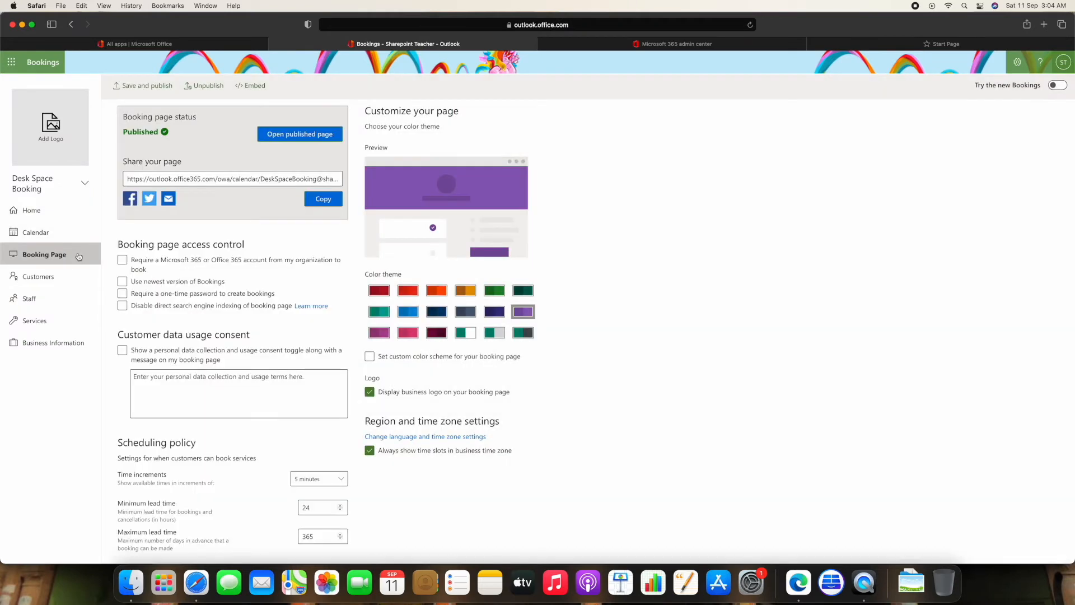
click(324, 199)
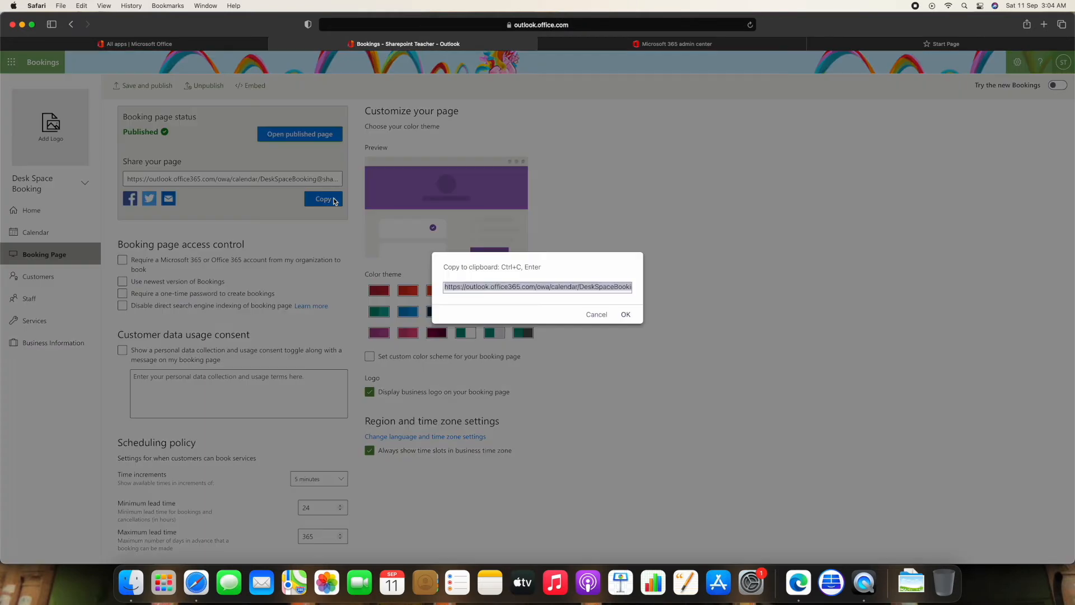
right_click(587, 287)
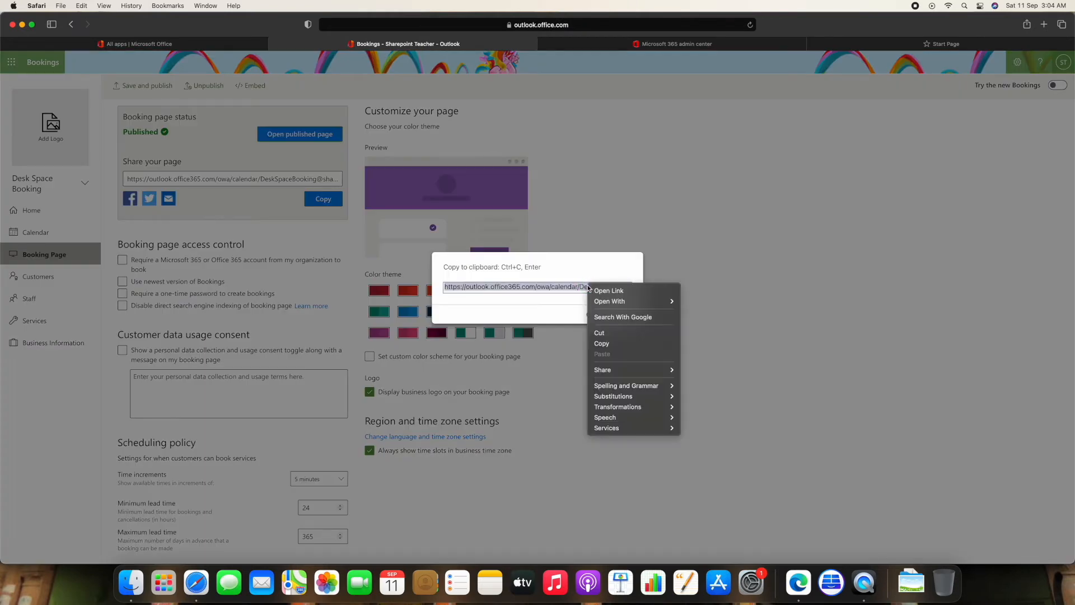
click(630, 342)
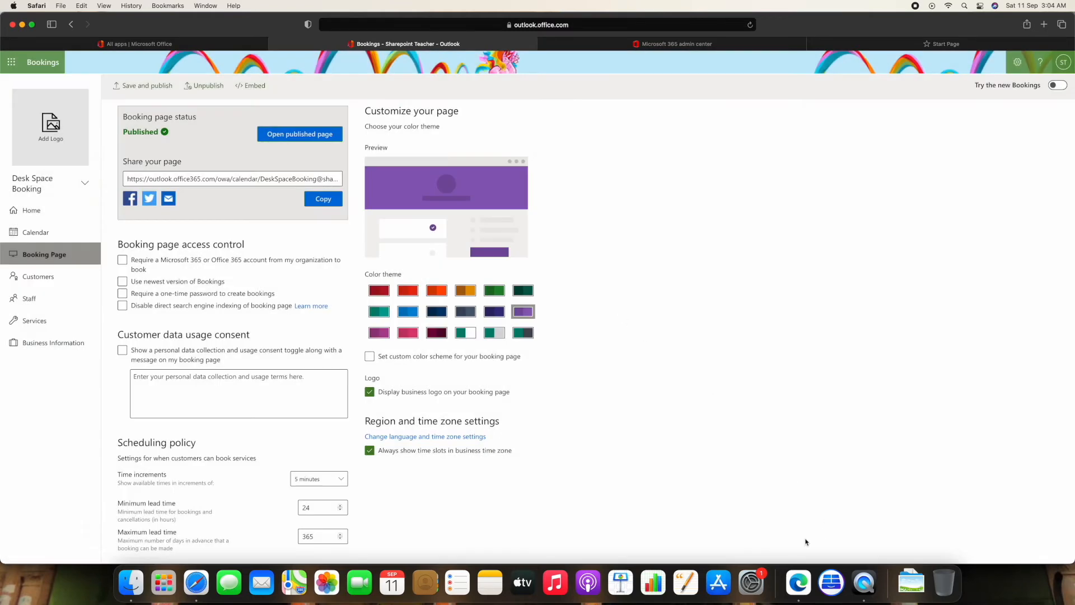
Switch to Microsoft Edge and open the copied booking page link.
click(799, 583)
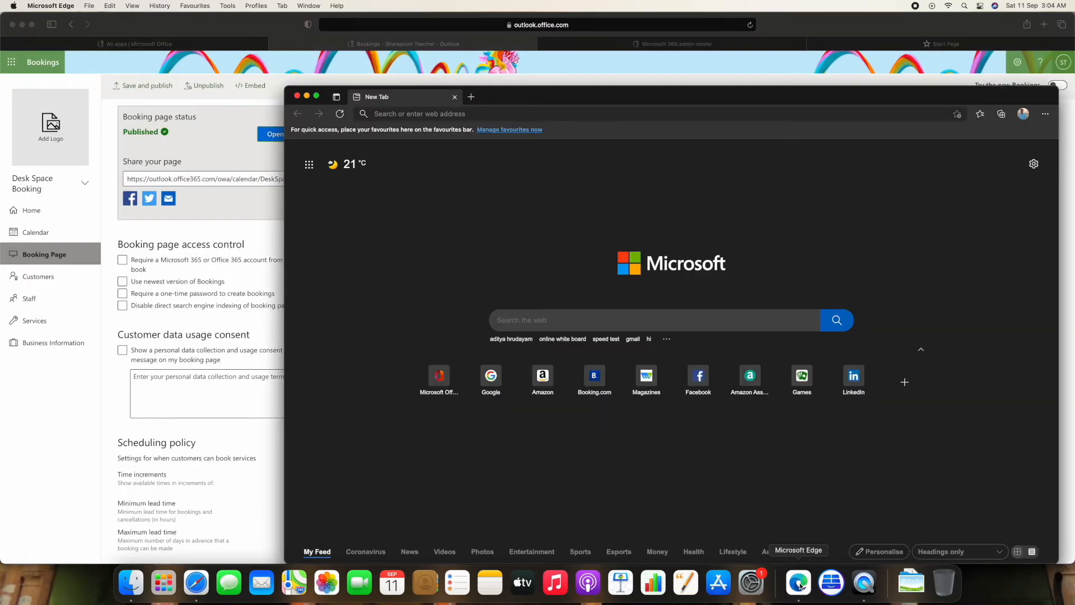
click(448, 115)
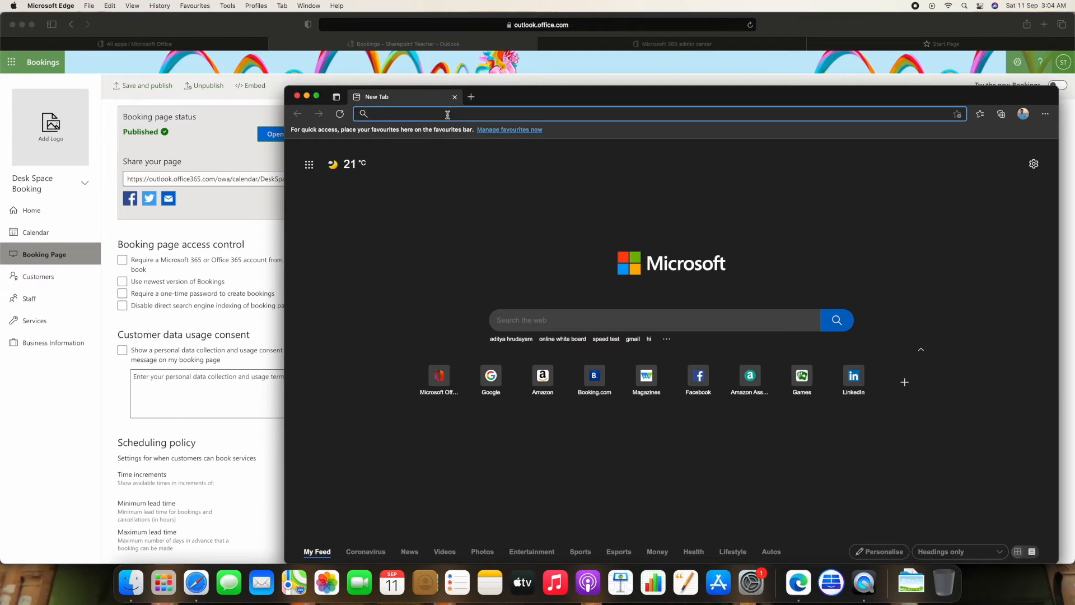
key(super+v)
key(Return)
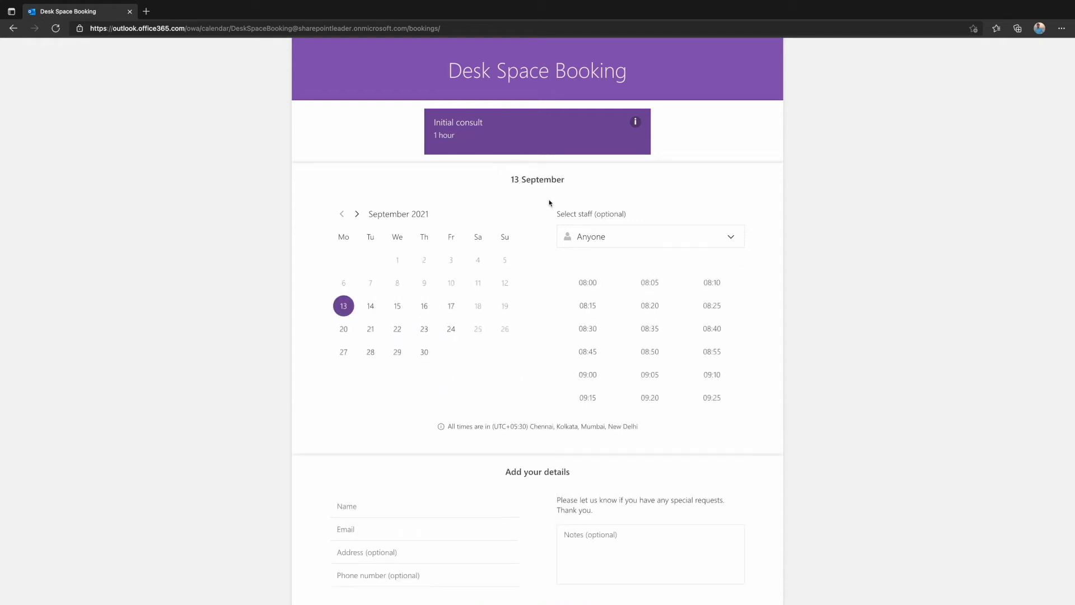
Choose 17 September at 08:35 for the Initial consult booking, looking through the selectable staff without picking anyone specific.
scroll(492, 228, down, 3)
scroll(492, 228, up, 3)
click(451, 306)
scroll(454, 309, down, 1)
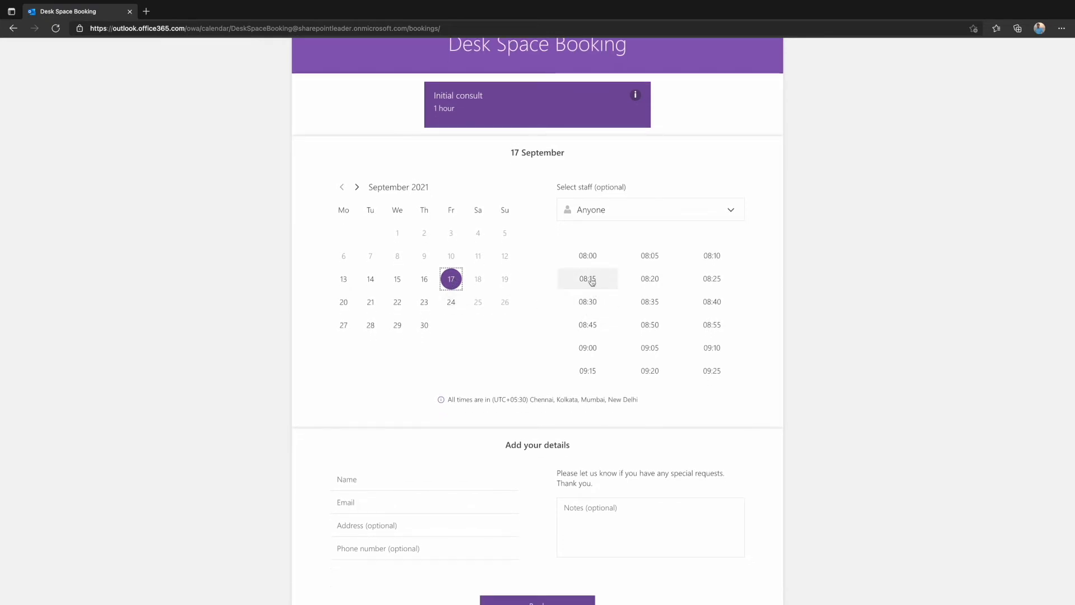
click(662, 209)
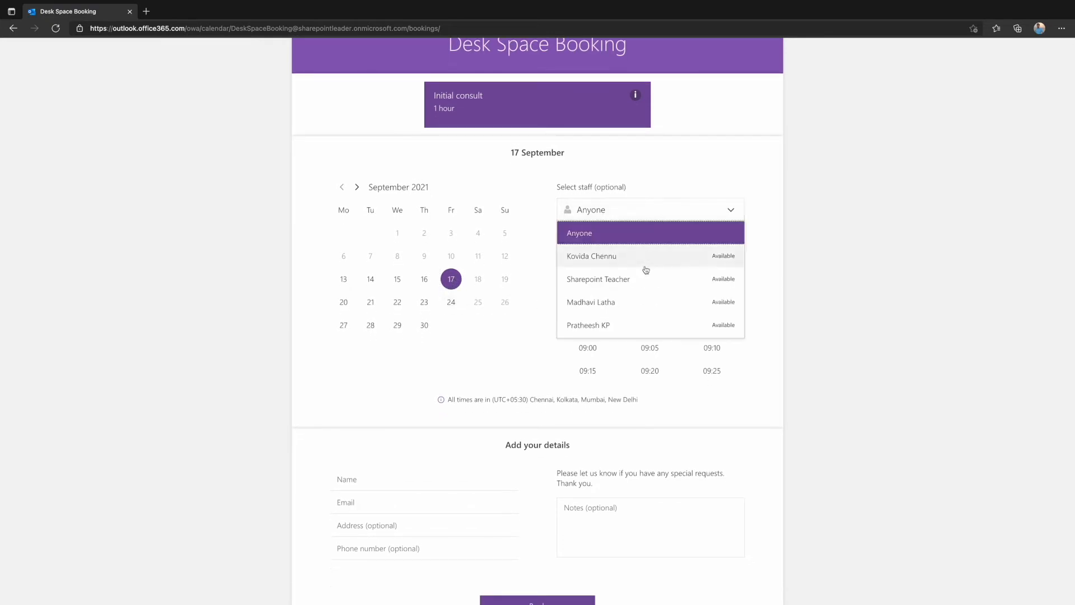
scroll(641, 263, down, 5)
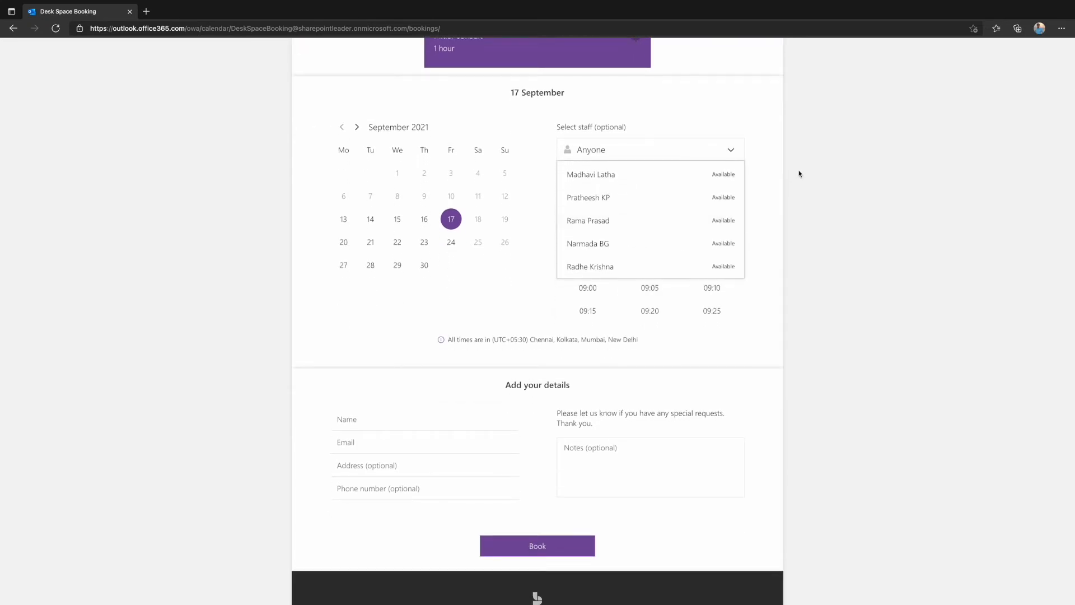
click(778, 170)
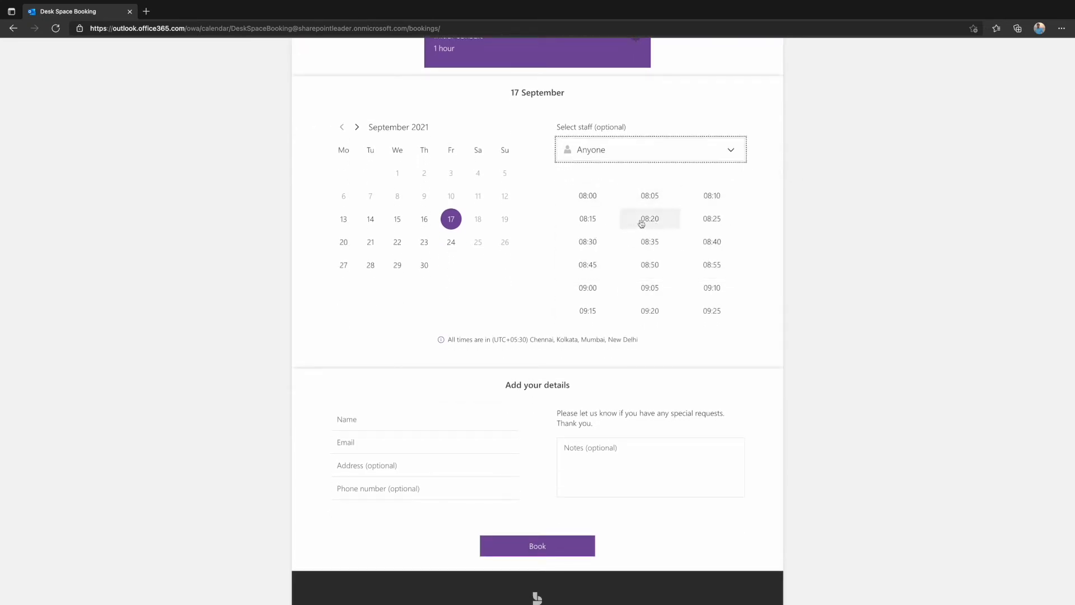
click(651, 244)
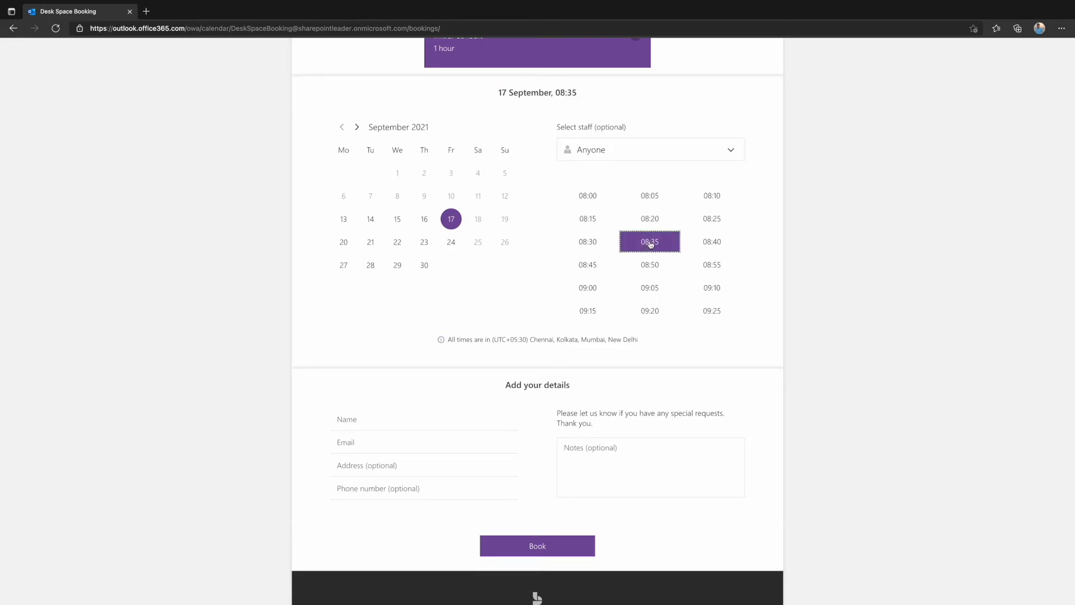
Enter the customer's name and email address, submit the booking, and dismiss the confirmation.
scroll(562, 221, down, 1)
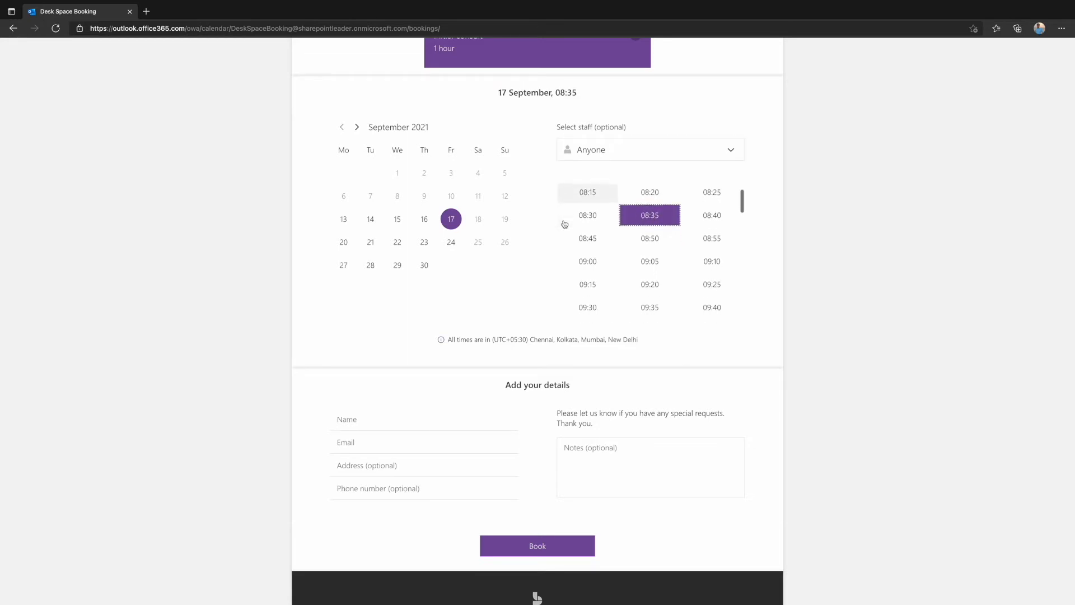
scroll(518, 242, down, 1)
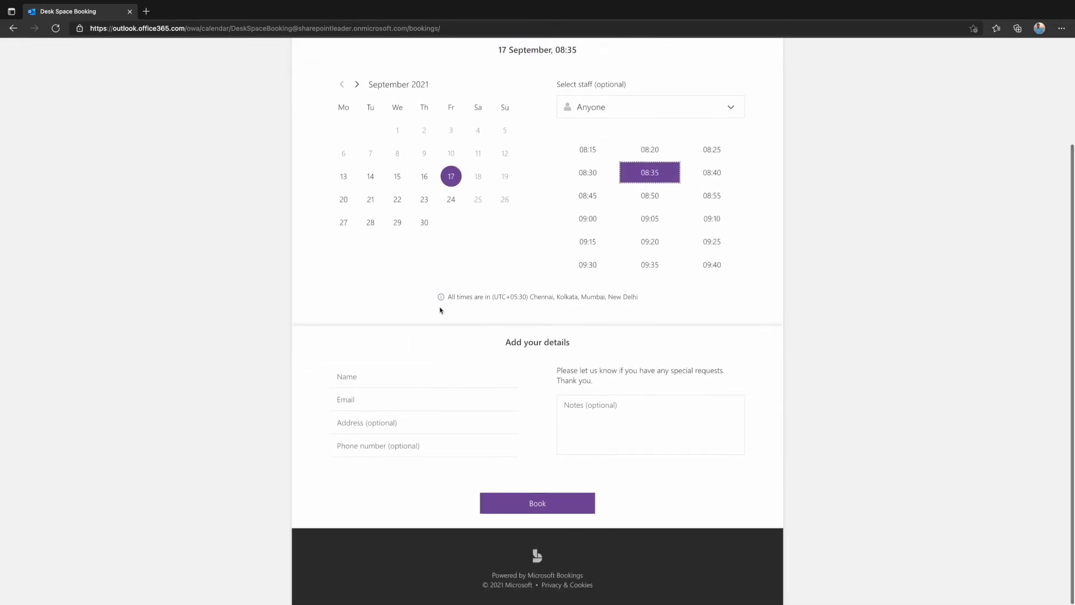
click(388, 381)
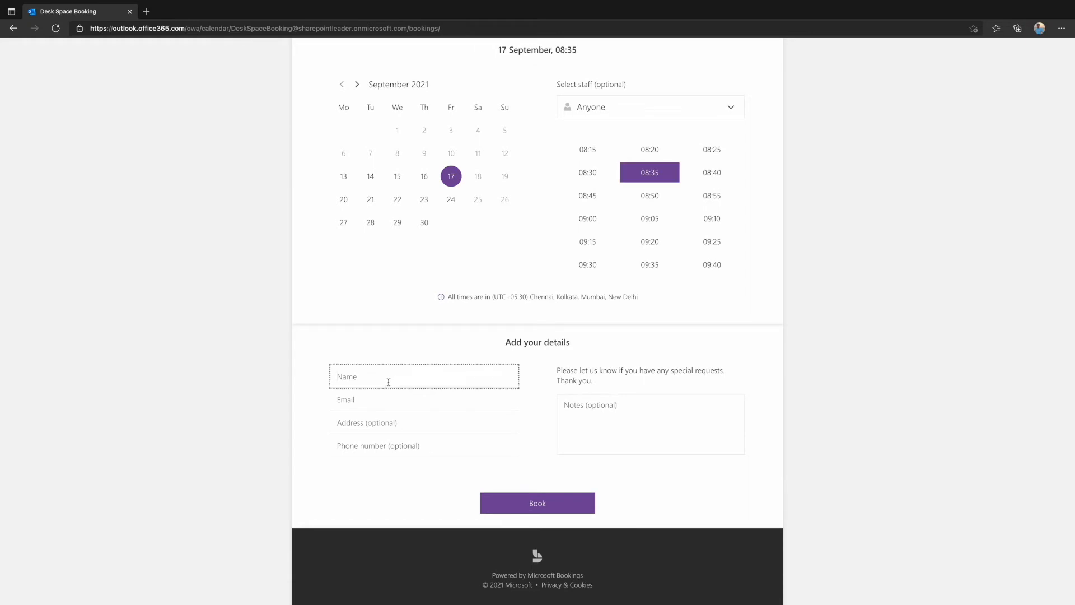
text(Bharath)
key(Tab)
text(b)
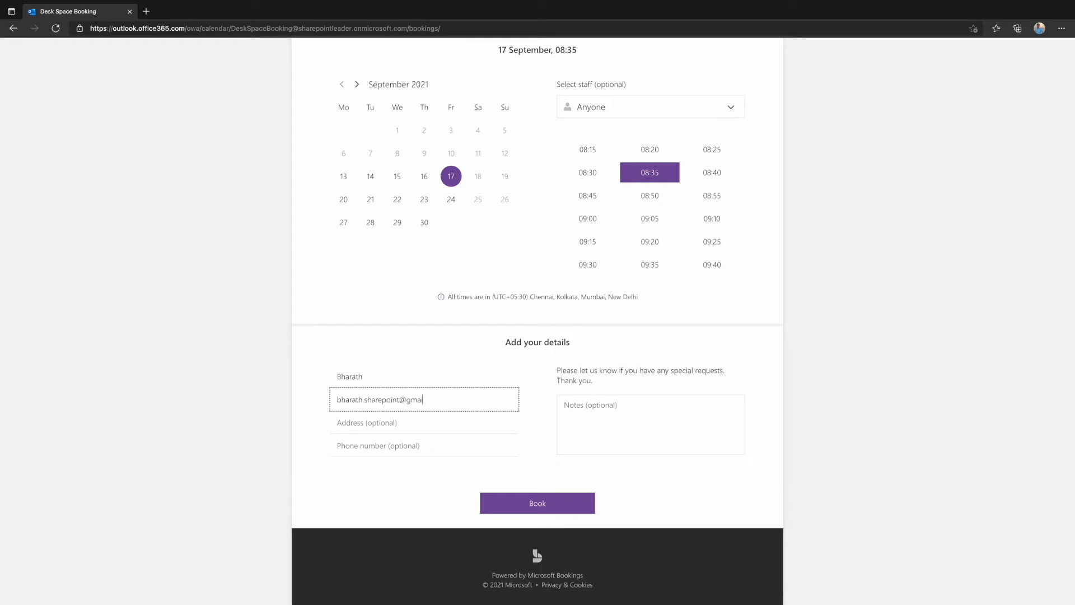
click(486, 415)
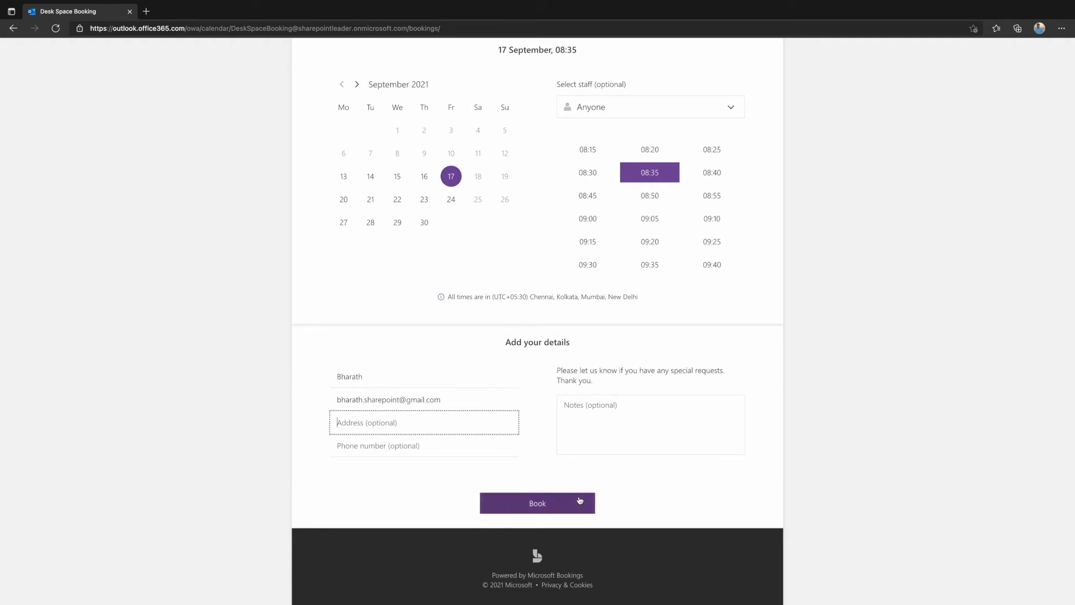
click(564, 507)
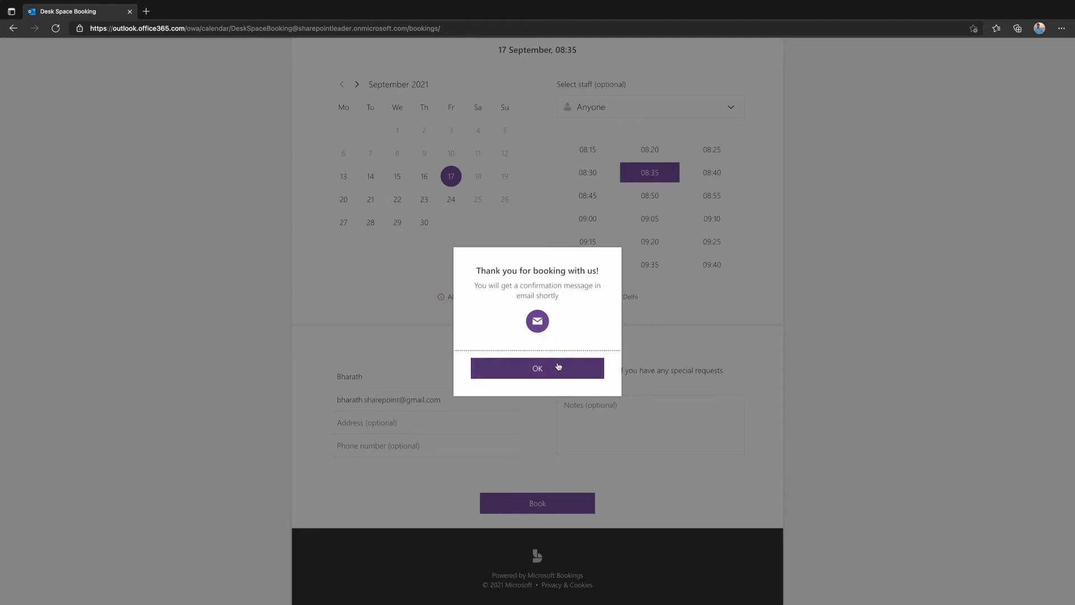
click(554, 367)
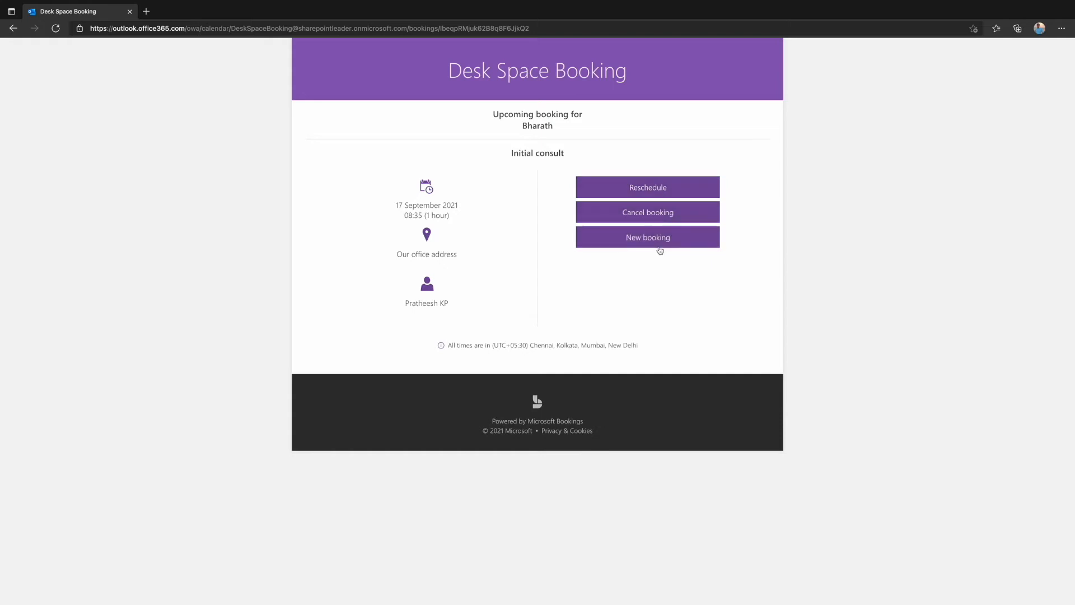
click(660, 244)
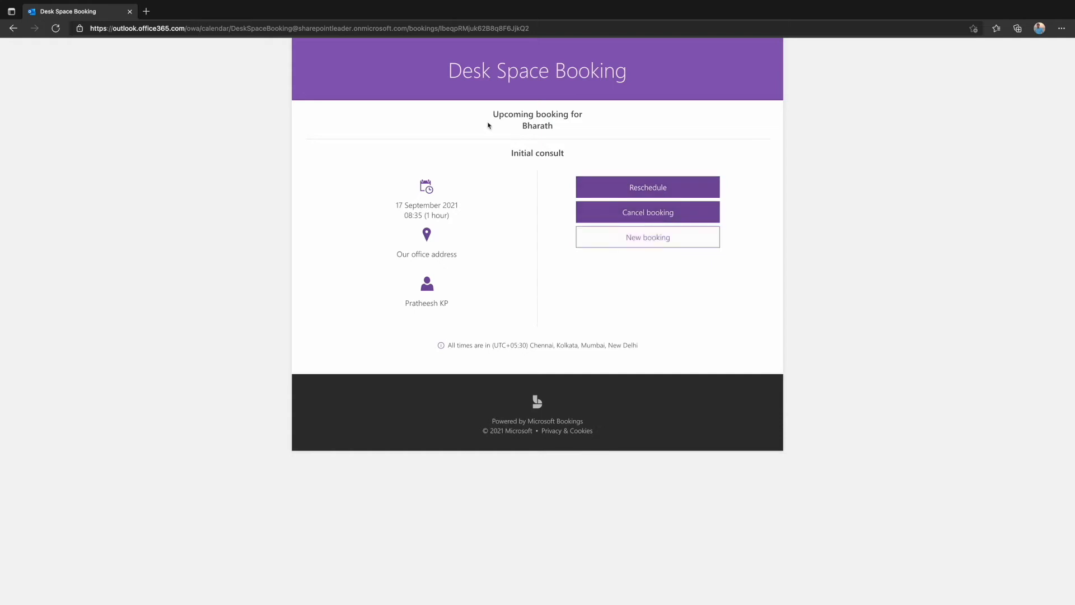
Search the web for gmail in a new browser tab and open Gmail's sign-in page.
click(147, 12)
text(gmail)
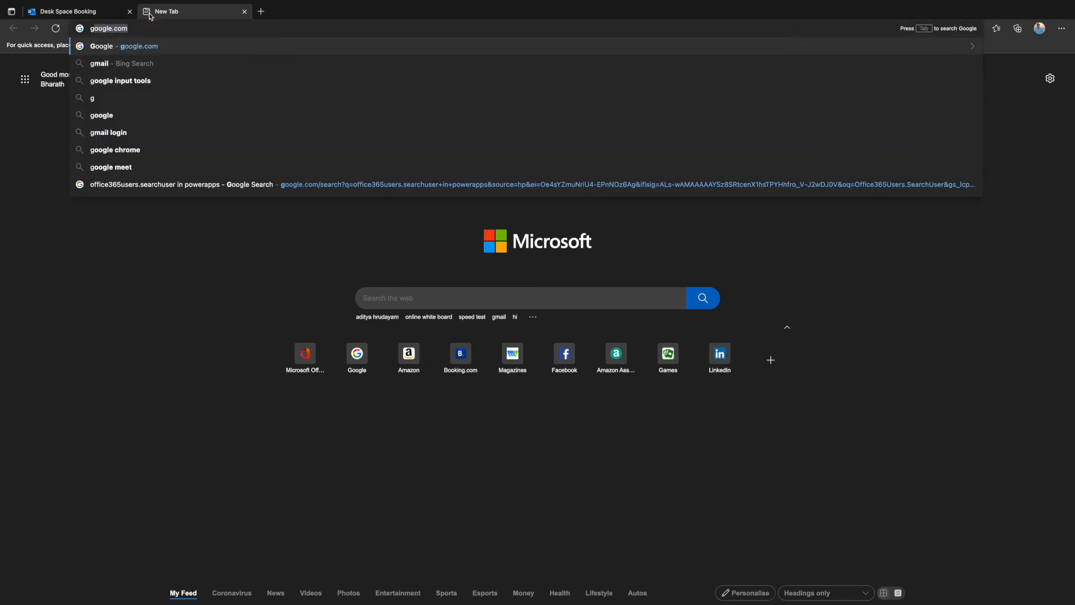
key(Return)
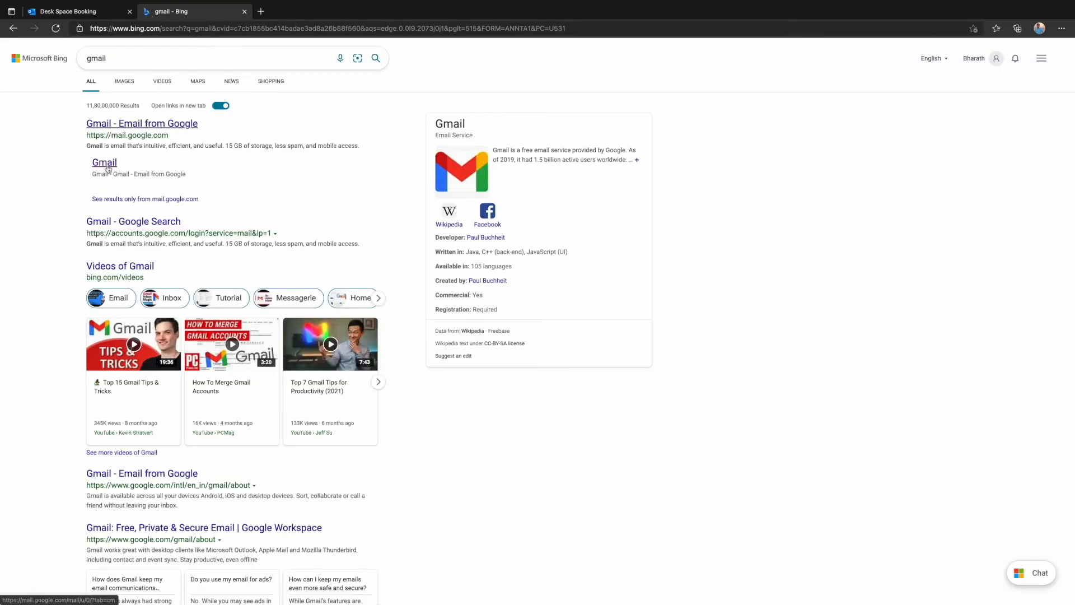
click(114, 163)
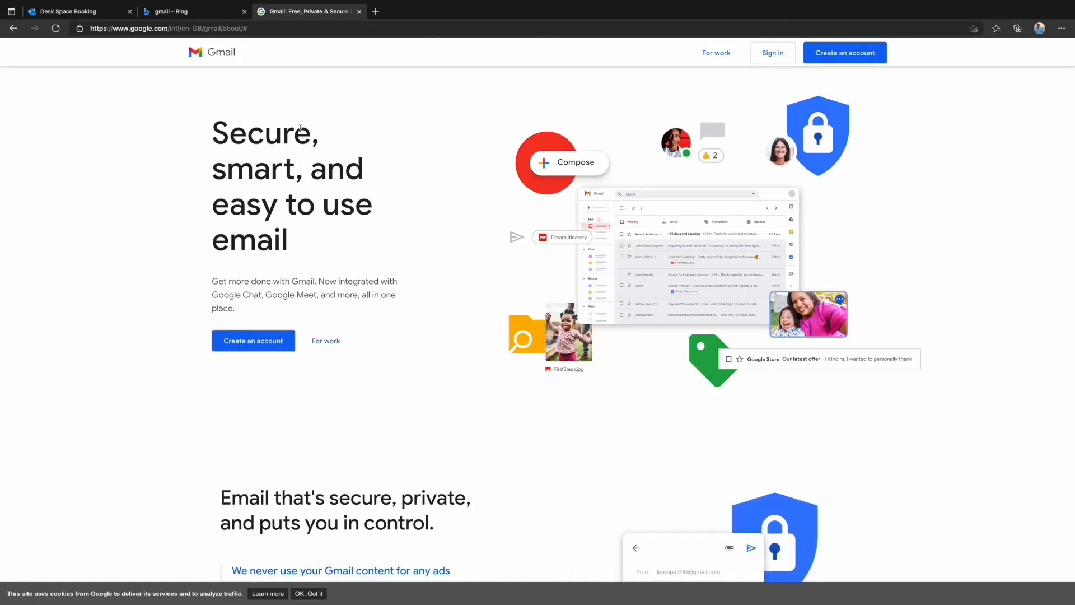
click(773, 53)
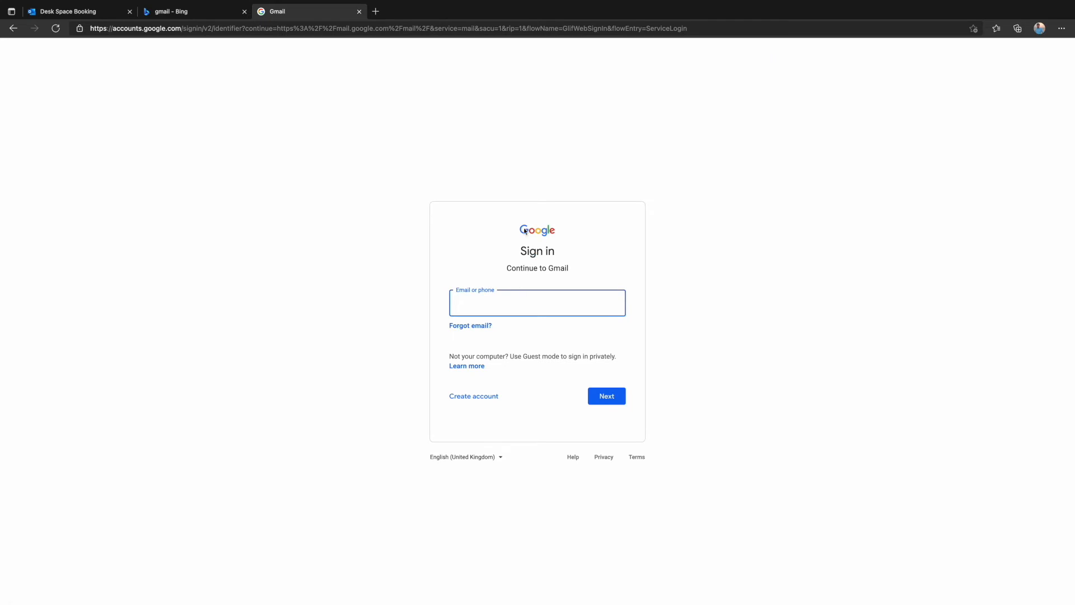
Enter the Gmail account's email address and proceed to the password request.
text(bhara)
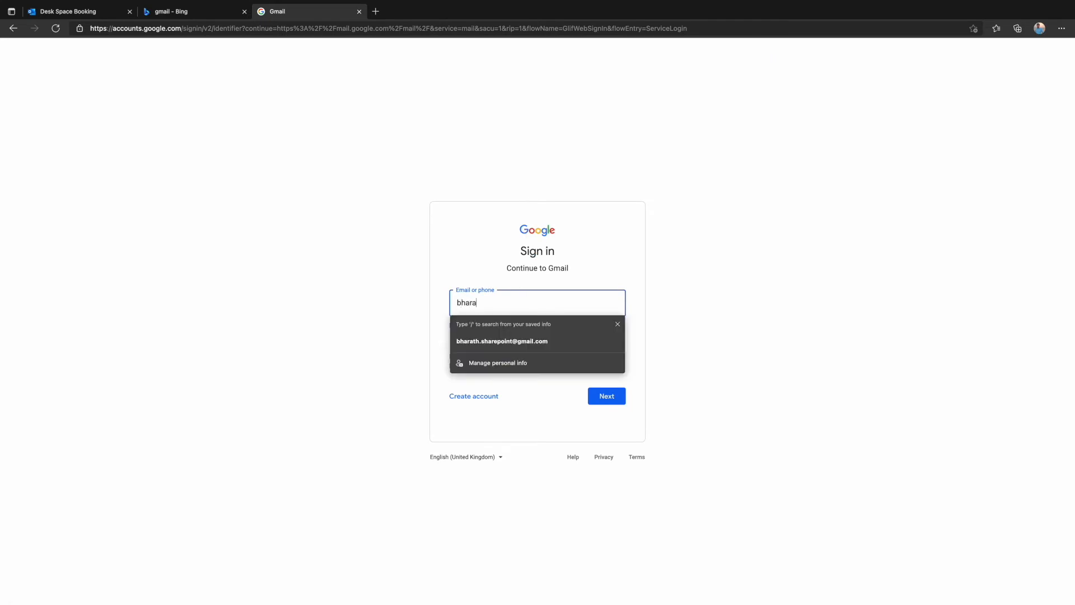
click(553, 334)
click(607, 394)
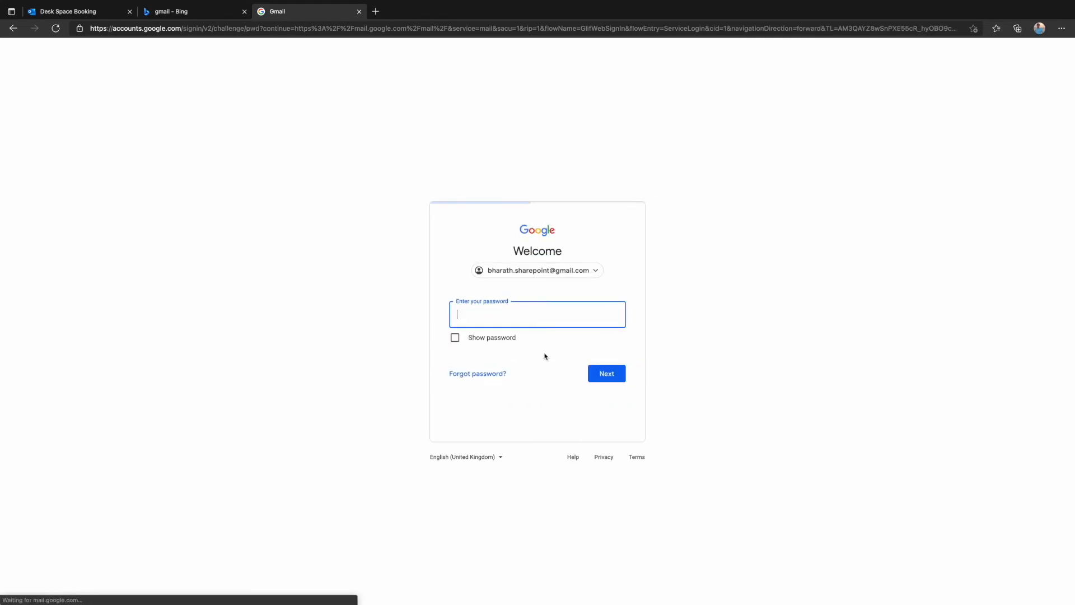
Enter the Gmail account's password to sign in, and open the "Confirmed: Initial consult" email from Desk Space Booking.
text(••)
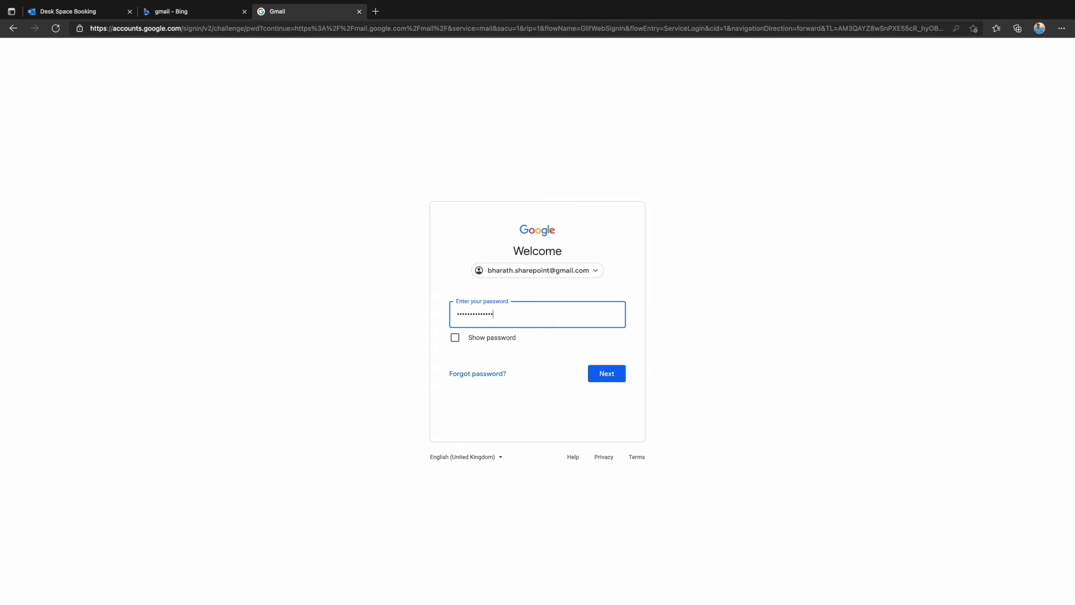
key(Return)
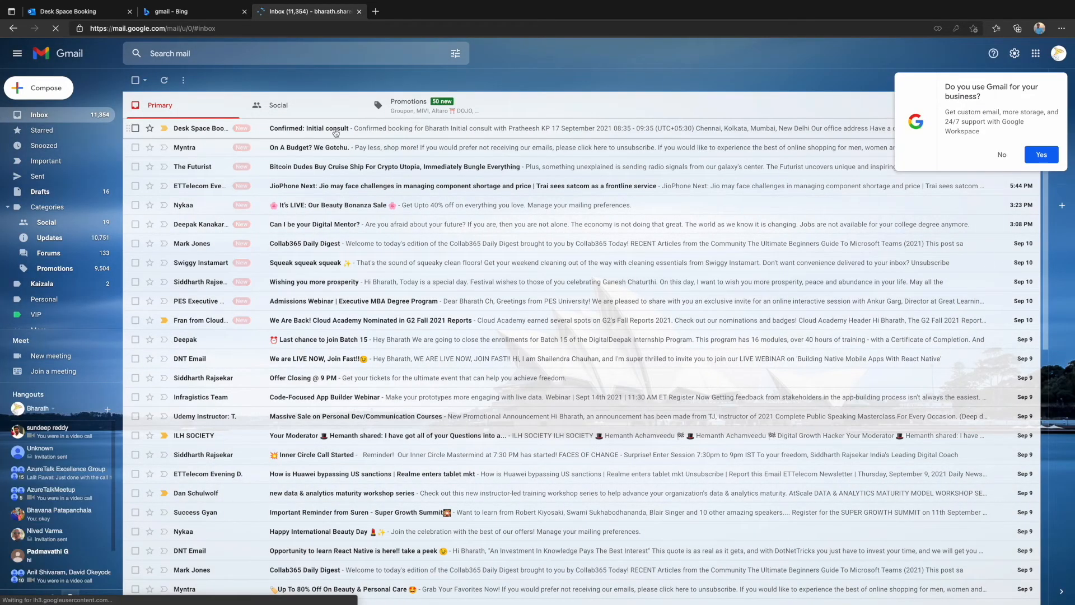
click(374, 128)
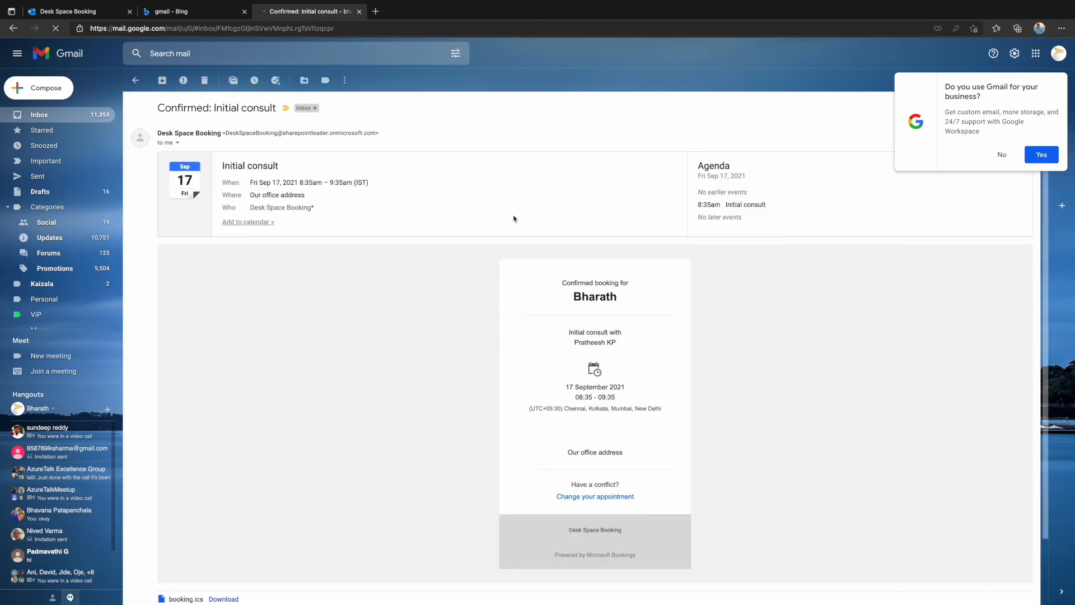
Review the appointment details in the confirmation email and download its booking.ics attachment.
scroll(488, 206, down, 1)
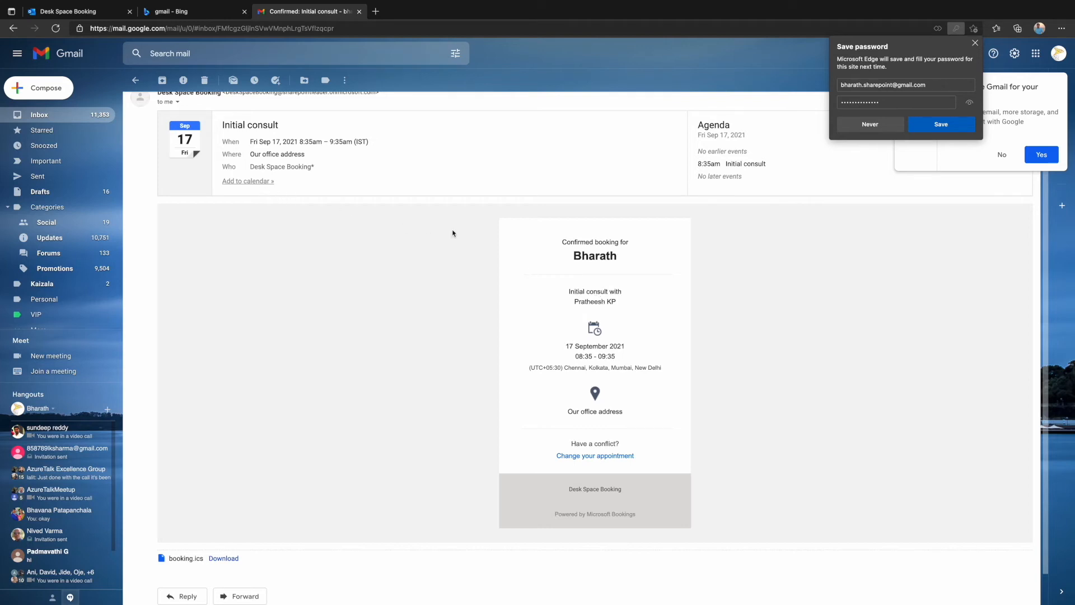
scroll(453, 233, down, 1)
scroll(454, 232, up, 2)
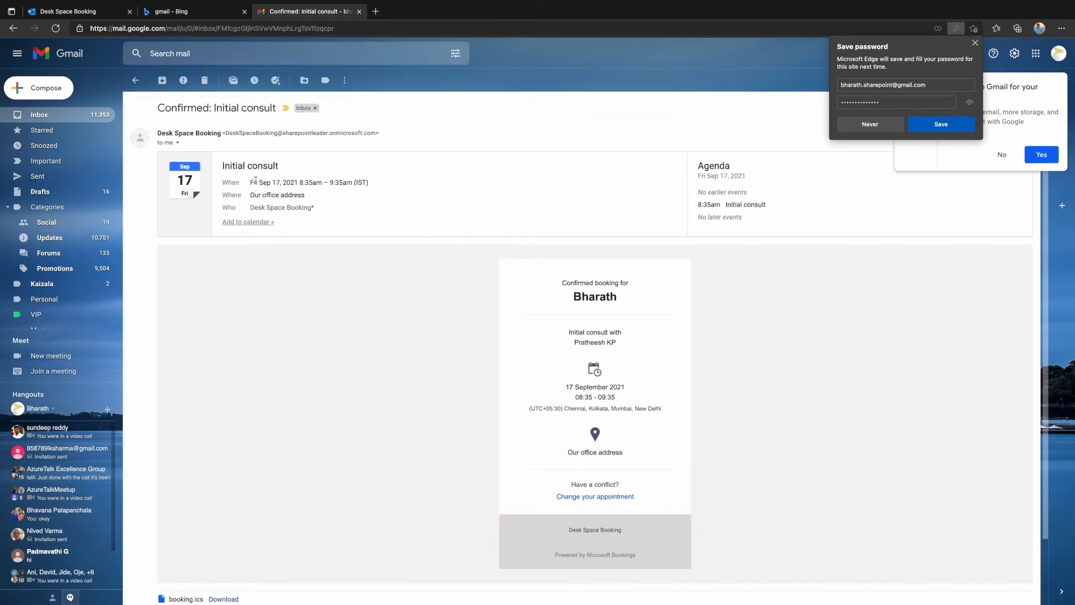
scroll(355, 206, down, 2)
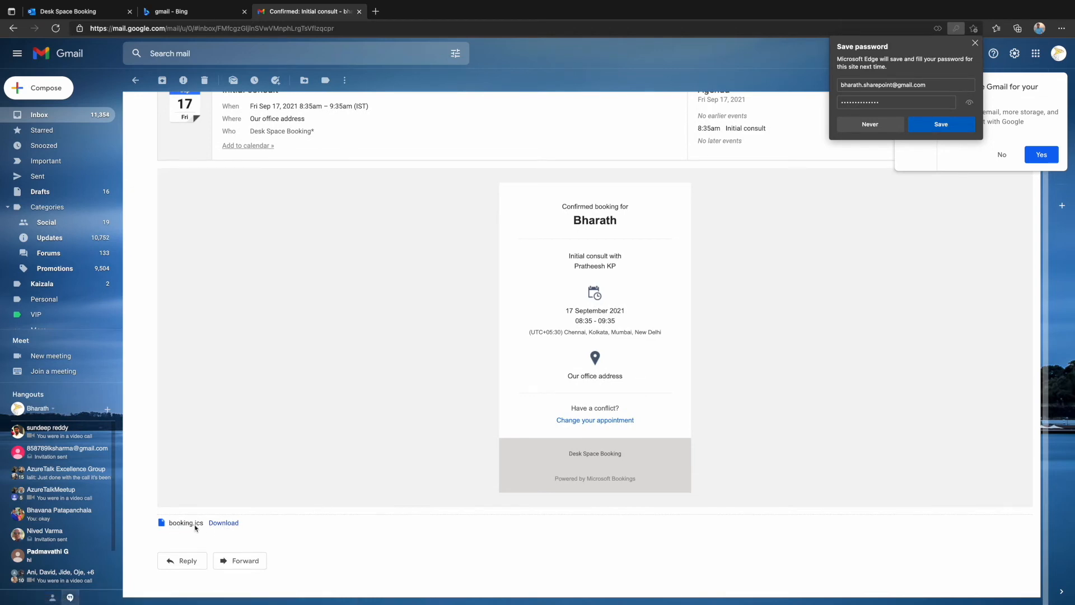
click(225, 525)
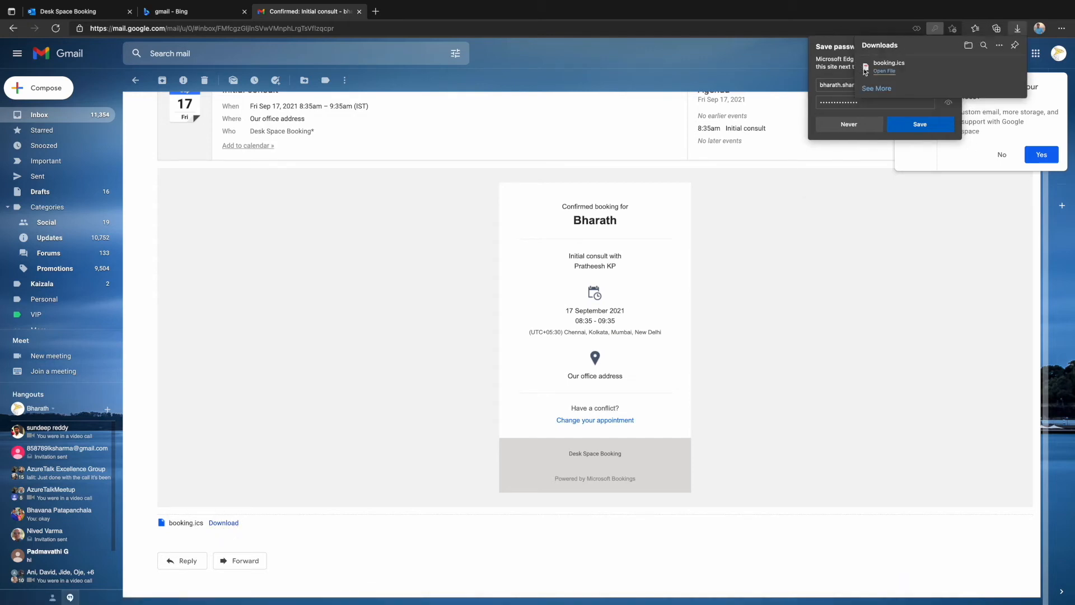
Save the Gmail sign-in password in the browser and dismiss the follow-up security prompt and the Google Workspace offer.
click(919, 124)
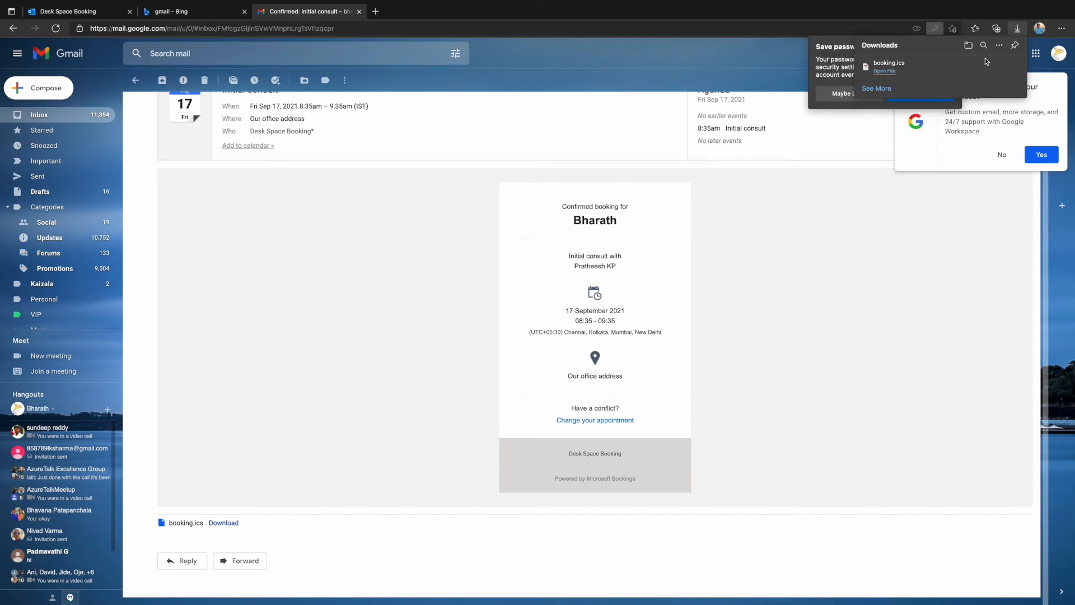
click(837, 94)
click(1000, 154)
scroll(829, 163, up, 2)
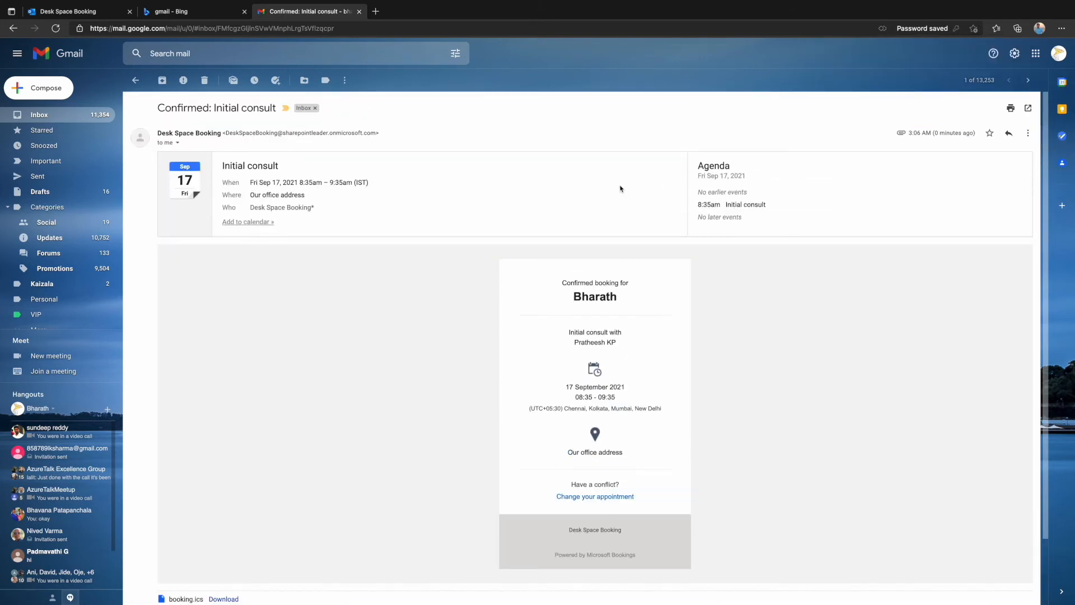
scroll(621, 187, down, 2)
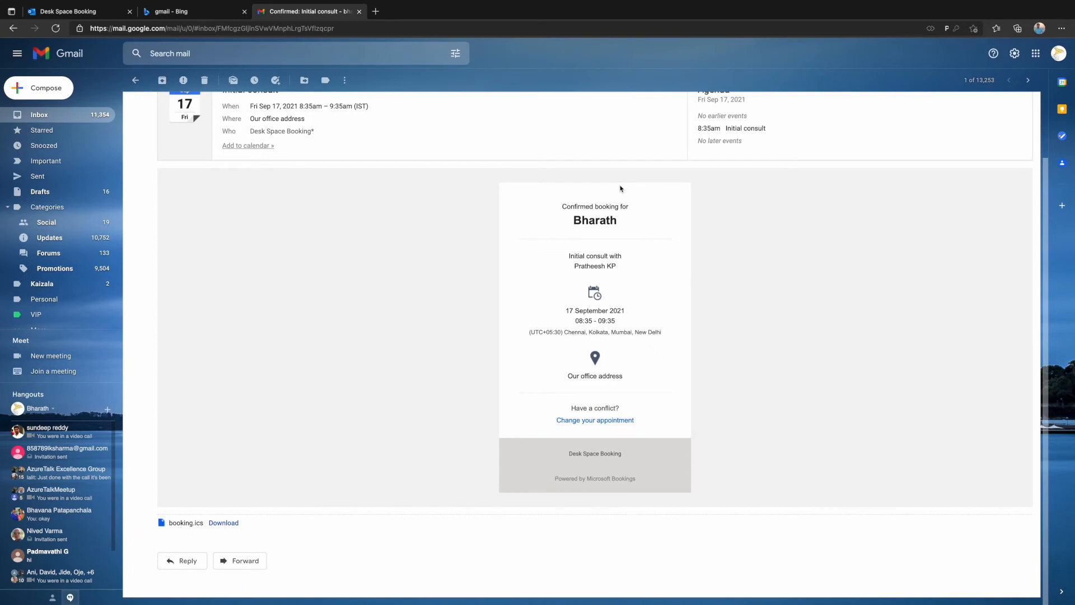
Switch back to Microsoft Bookings in Safari and open the Desk Space Booking calendar.
mouse_move(10, 5)
click(33, 18)
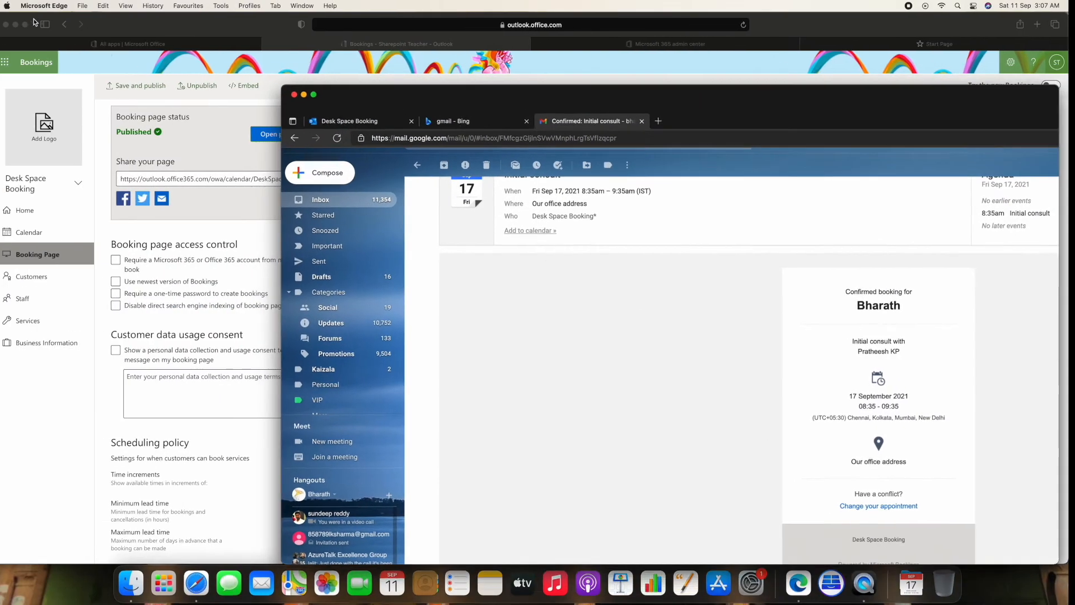
click(194, 130)
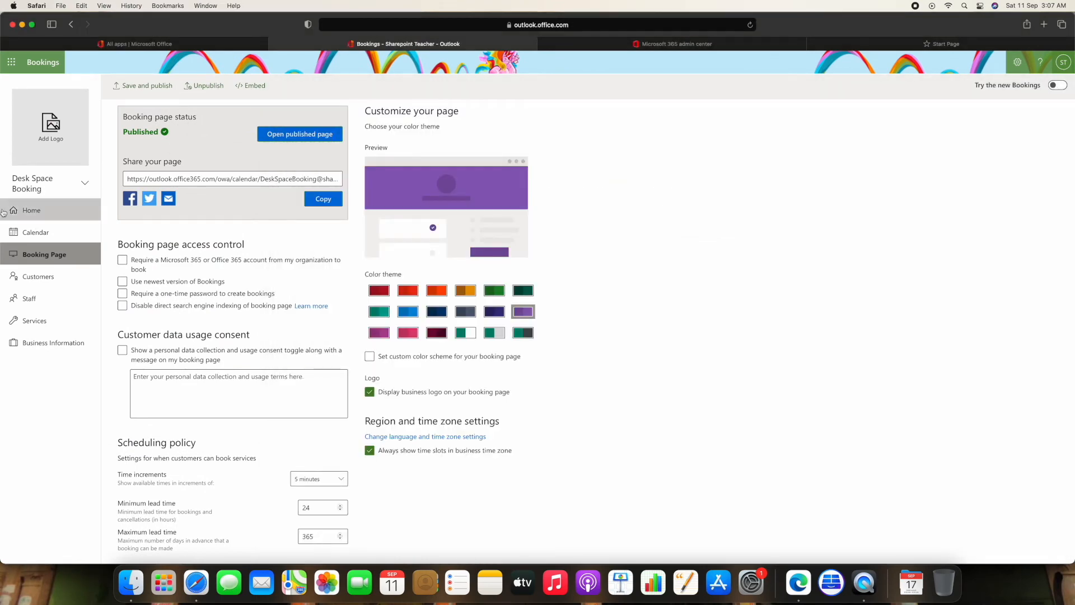
click(50, 235)
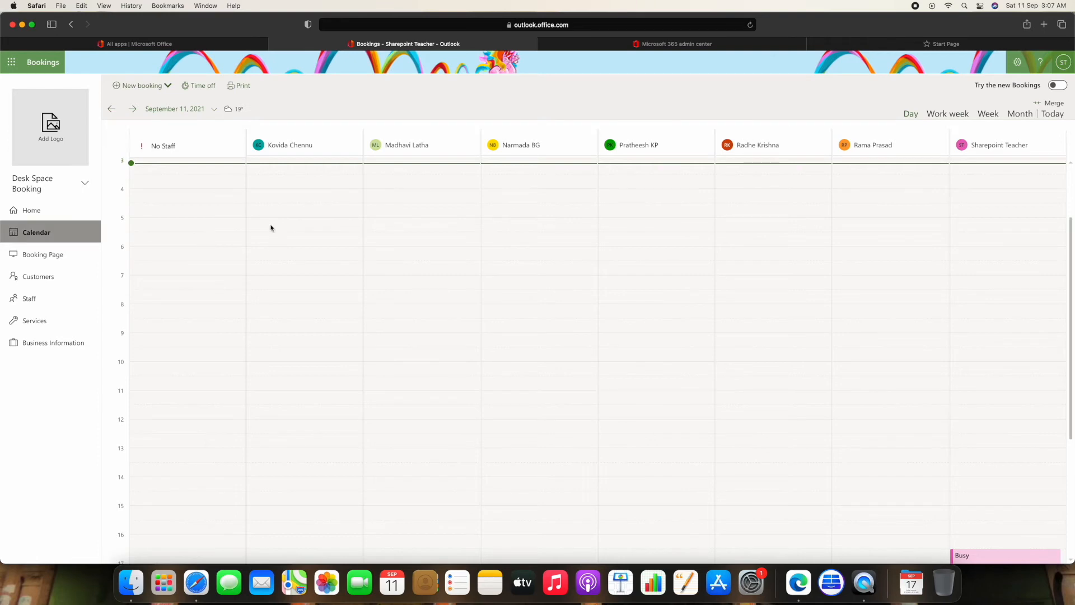
Show the calendar week of 13–19 September 2021 and open the details of the Initial consult booking on the 17th.
scroll(275, 228, down, 1)
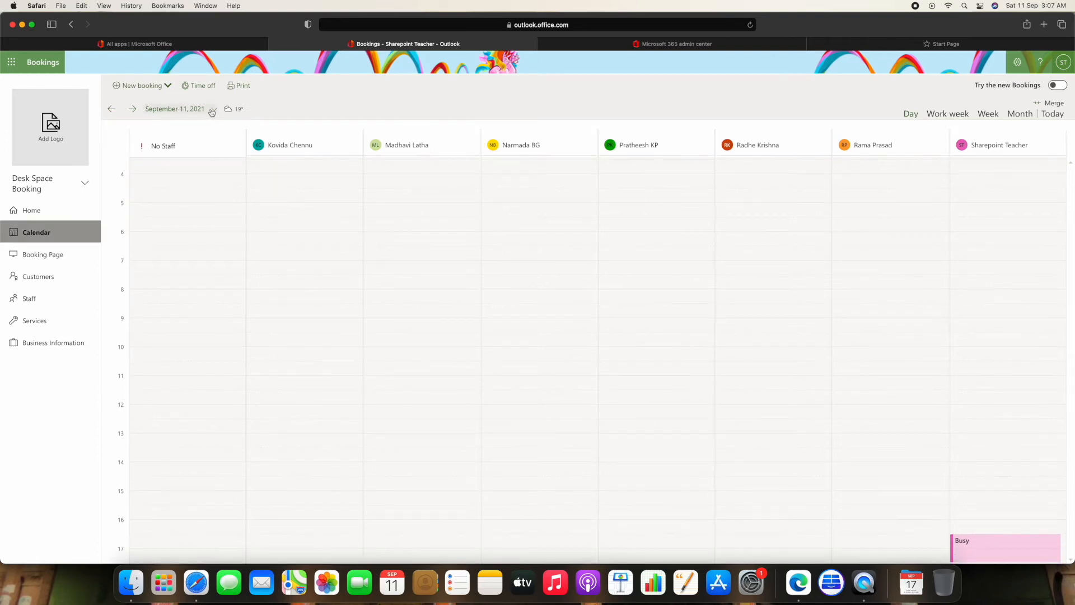
click(957, 115)
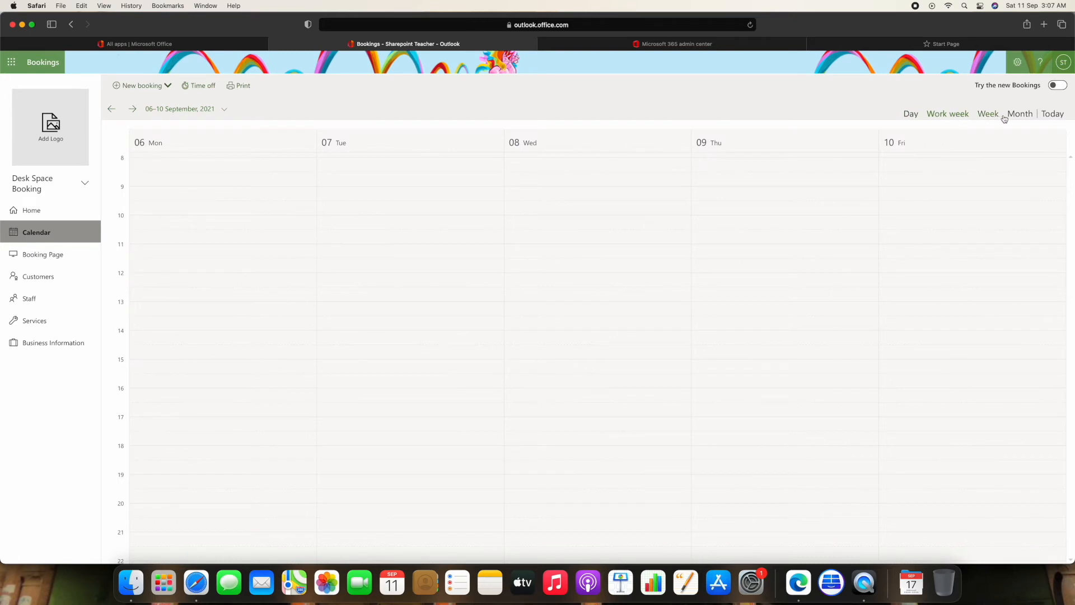
click(134, 109)
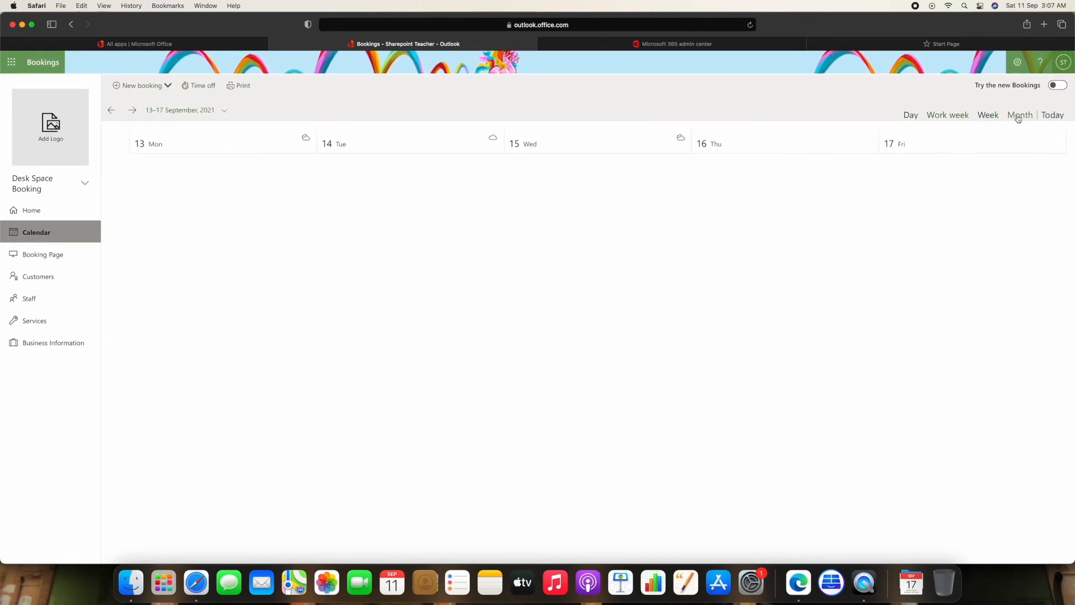
click(987, 114)
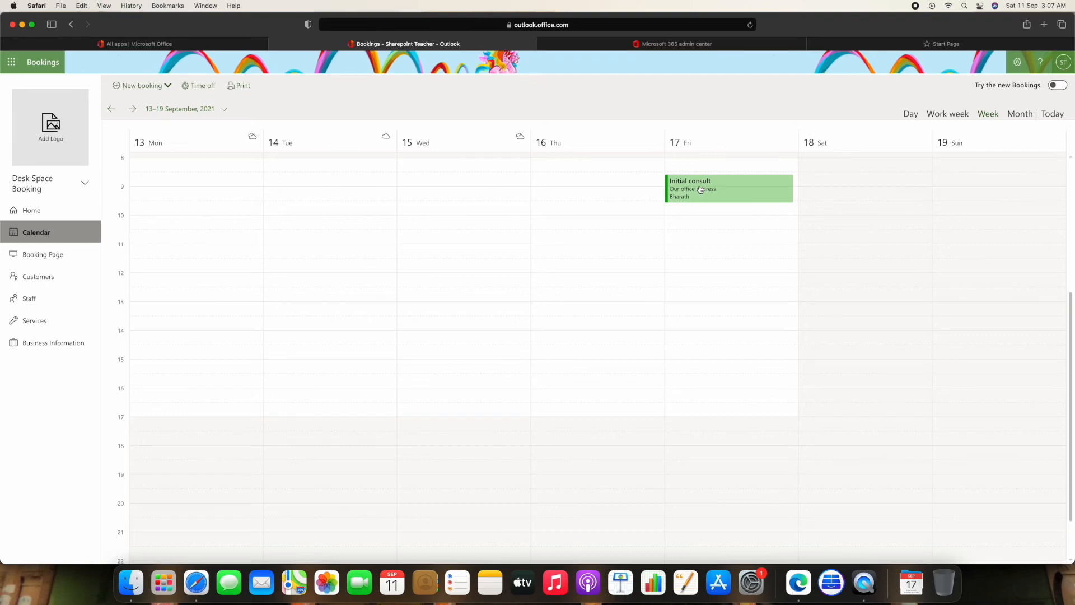
mouse_move(700, 190)
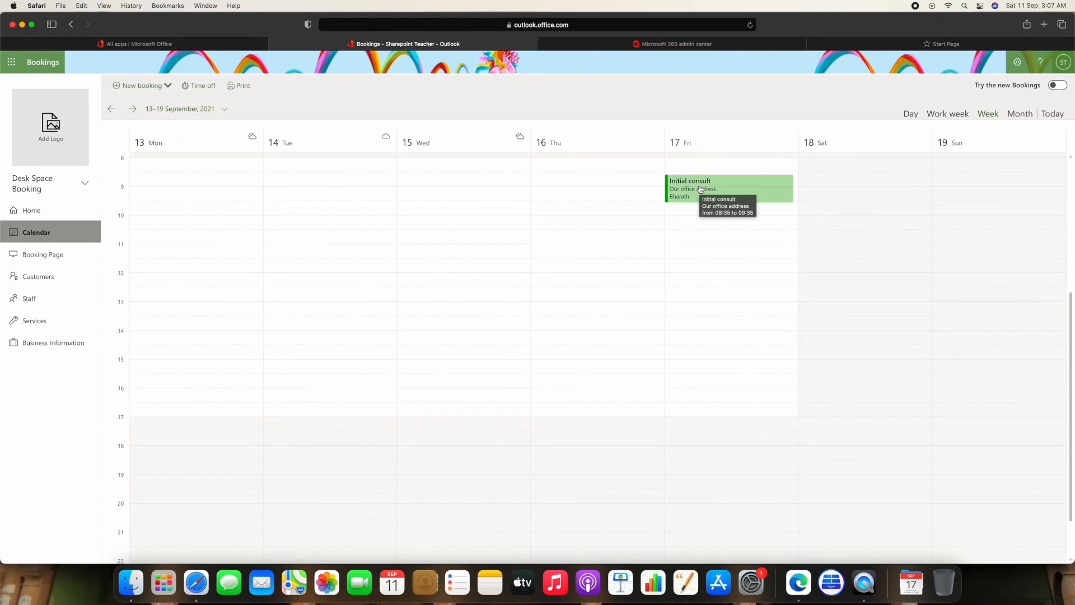
click(756, 190)
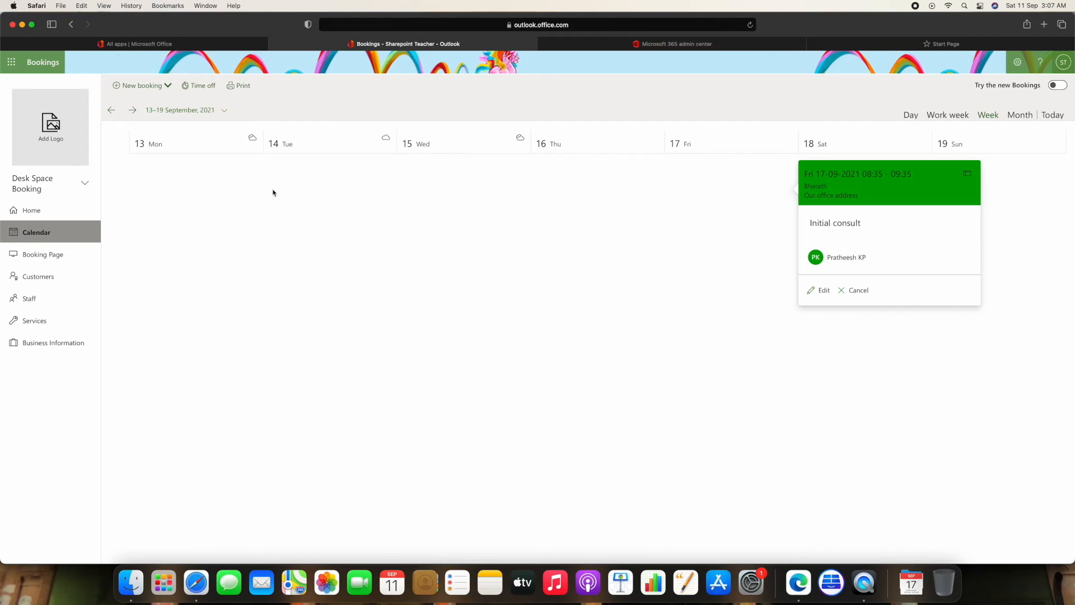
Look through the customer's contact details and notes in the customer list, with a brief look at the staff list.
click(40, 278)
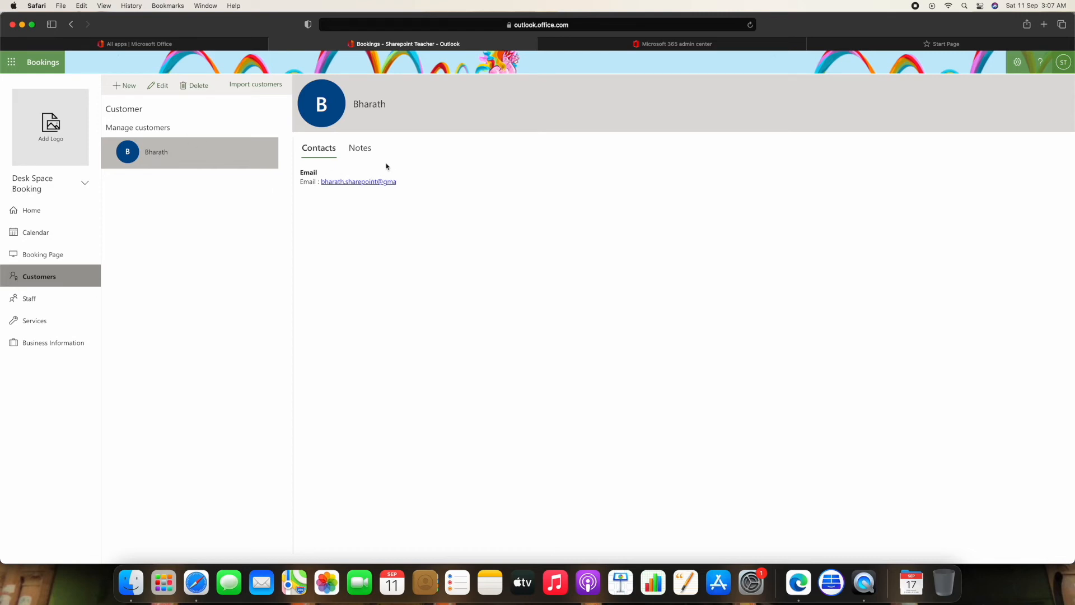
click(364, 151)
click(318, 149)
click(363, 151)
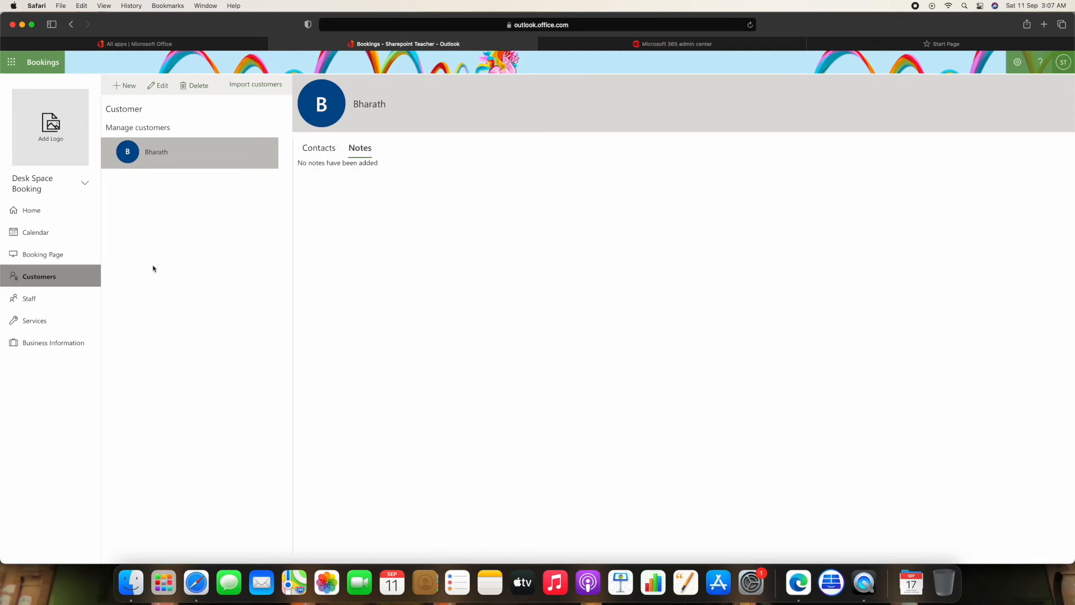
click(68, 292)
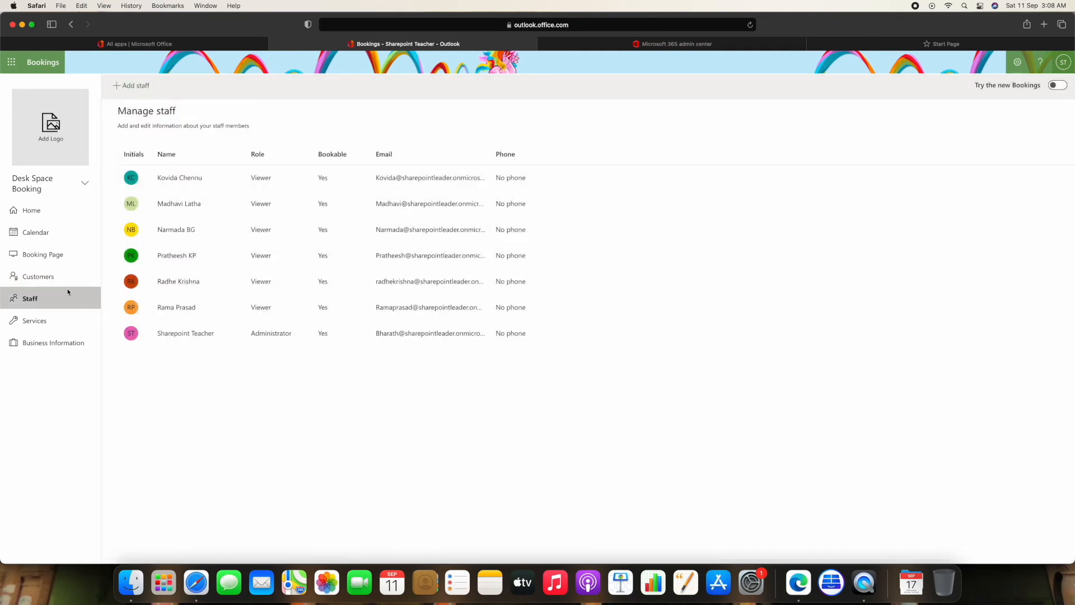
click(50, 271)
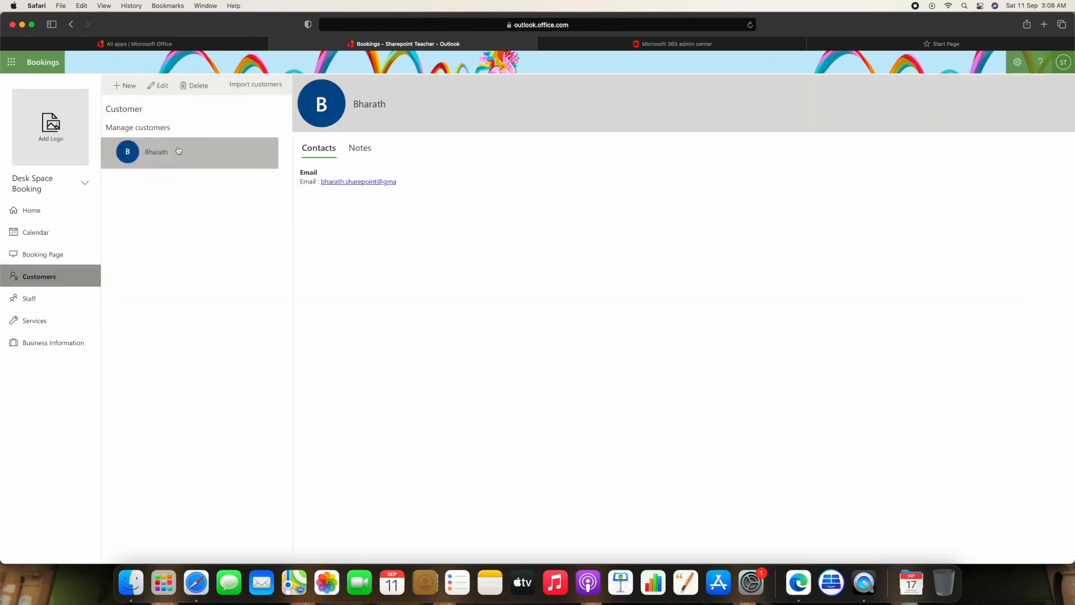
Return to the calendar and reopen the details of the Initial consult booking on Friday 17 September.
click(59, 256)
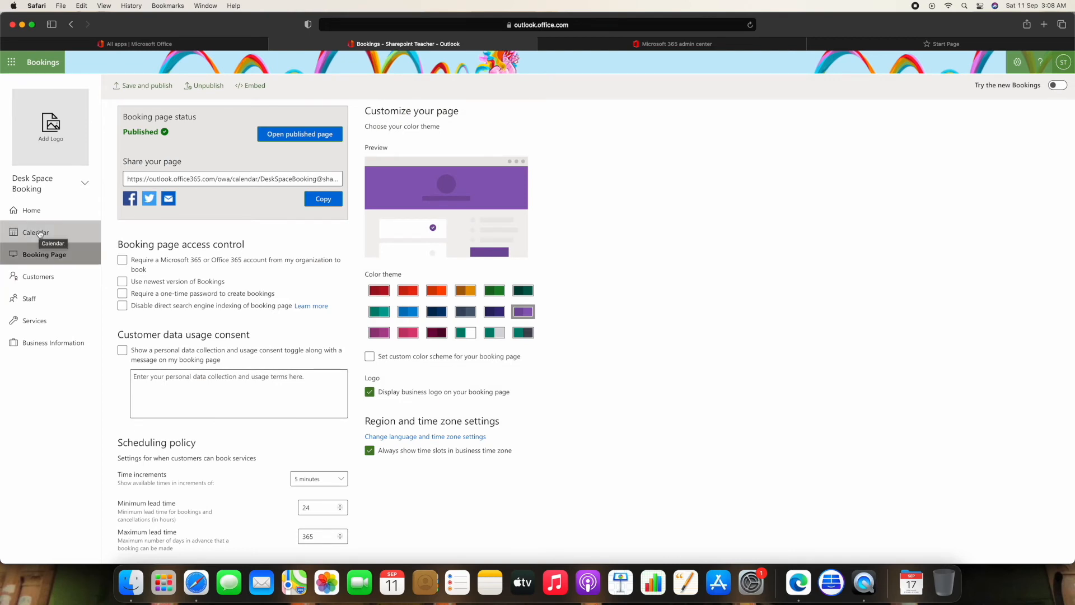
click(39, 234)
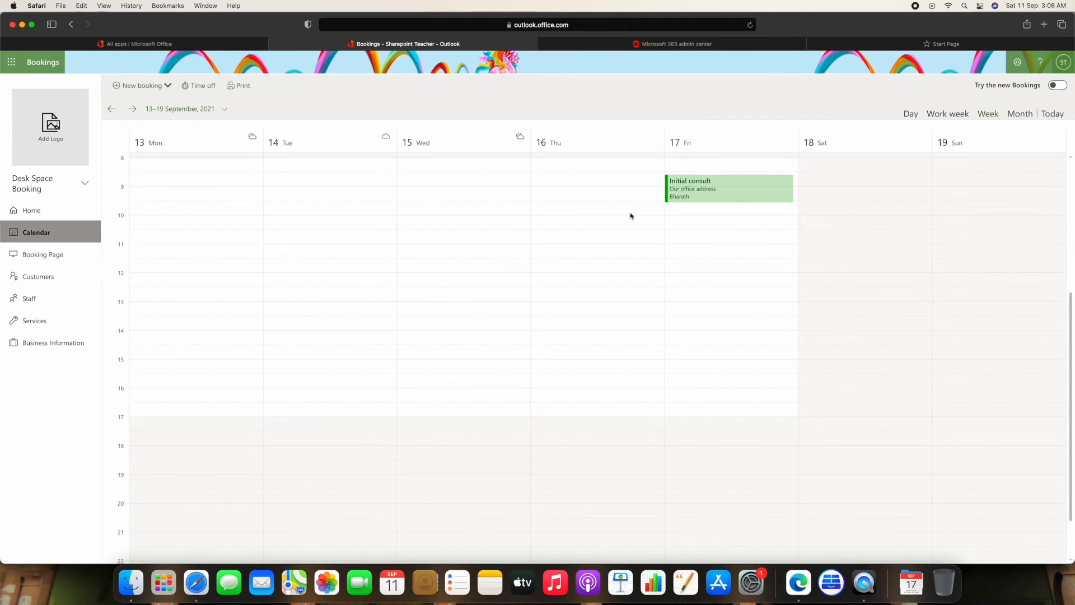
click(707, 204)
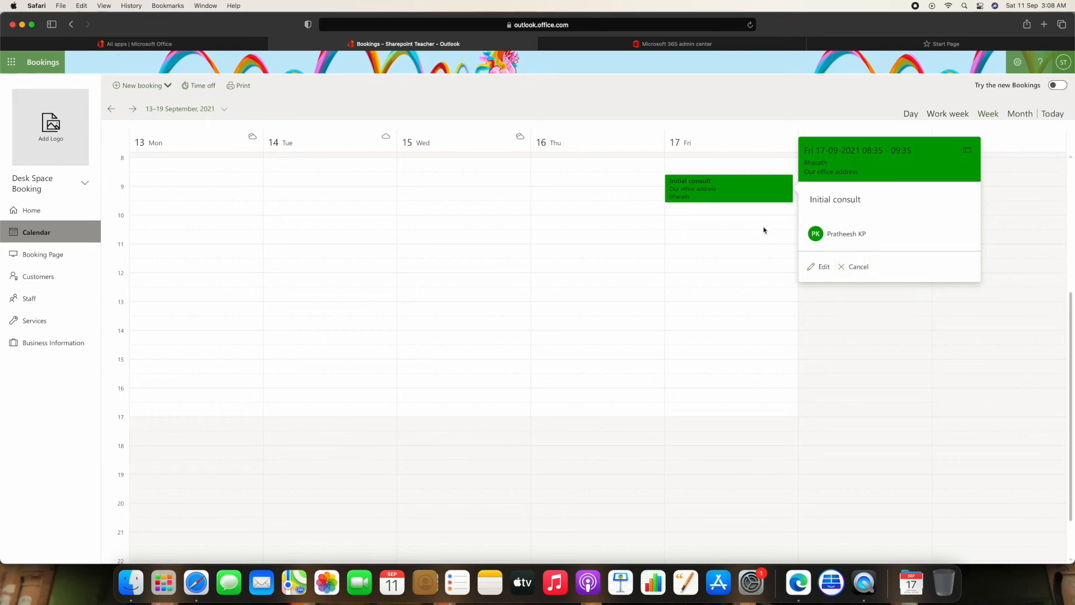
Switch to the Desk Space Booking page in Edge, cancel the upcoming Initial consult booking, and dismiss the cancellation notice.
click(798, 582)
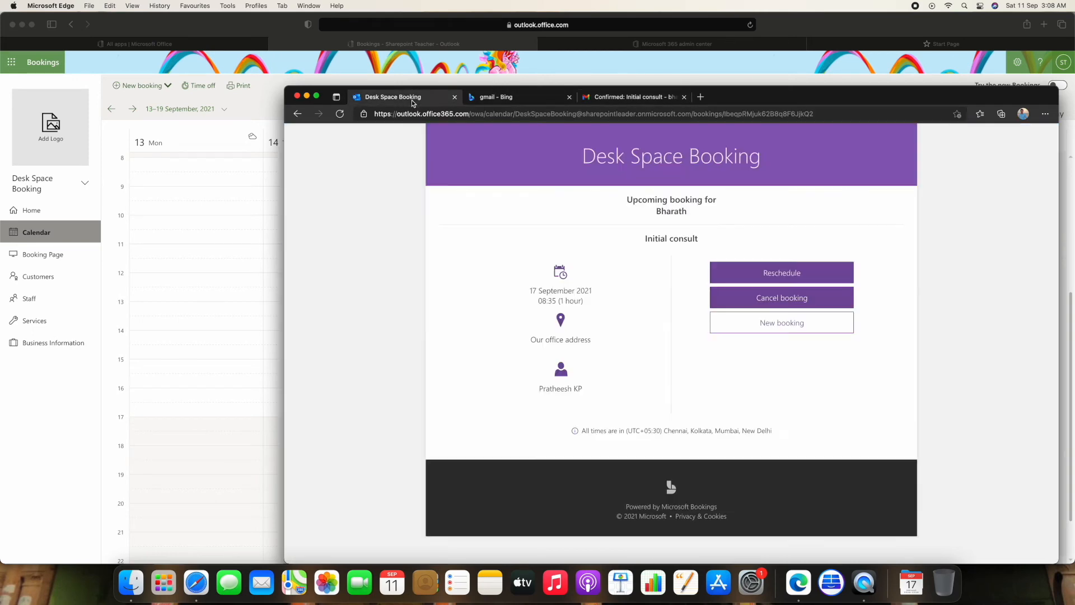
click(415, 101)
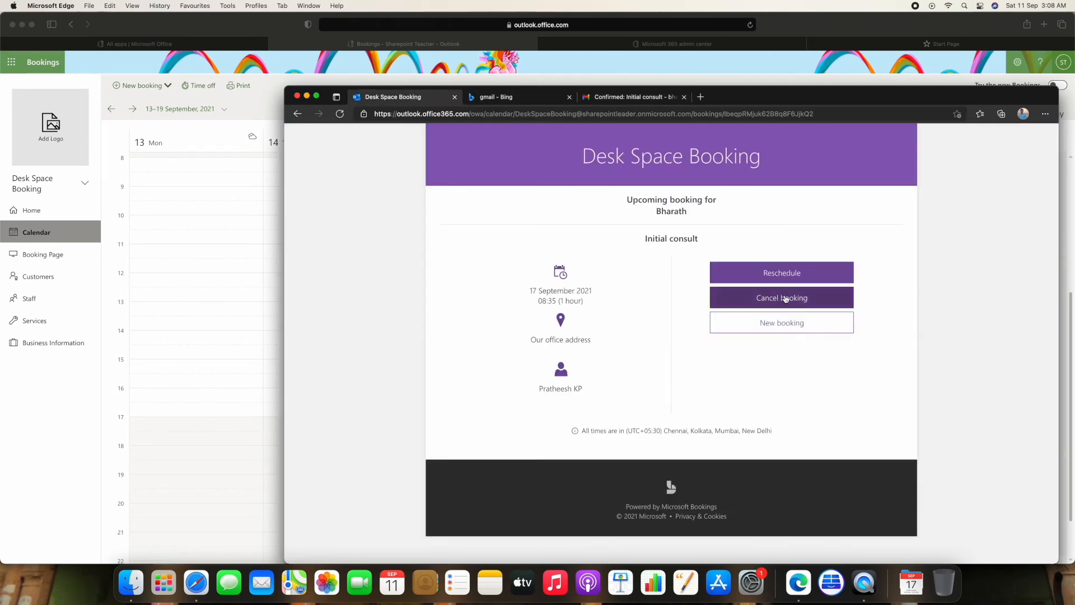
click(796, 302)
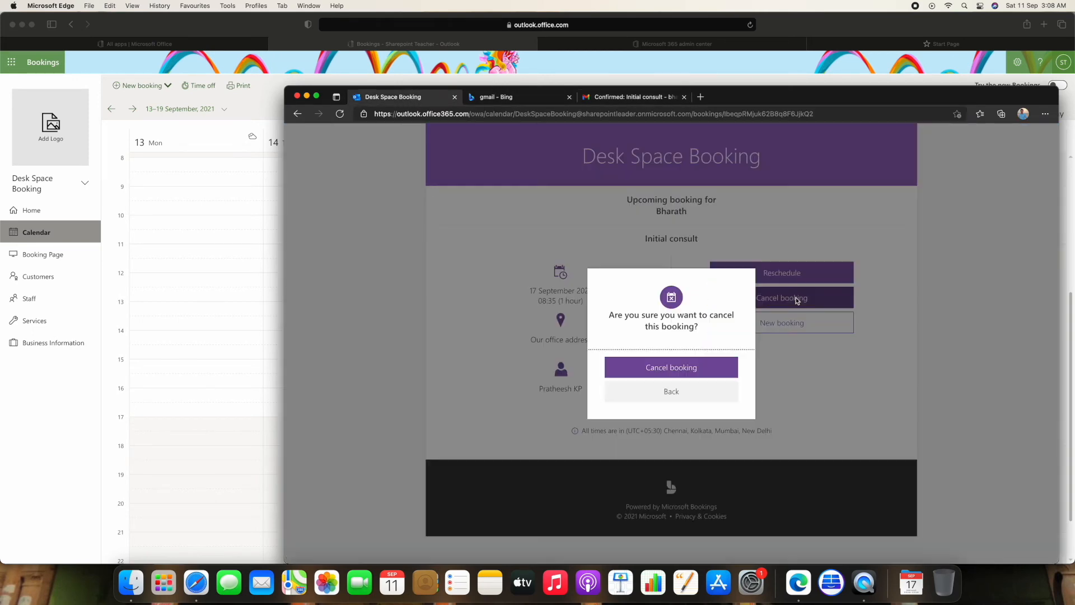
click(693, 369)
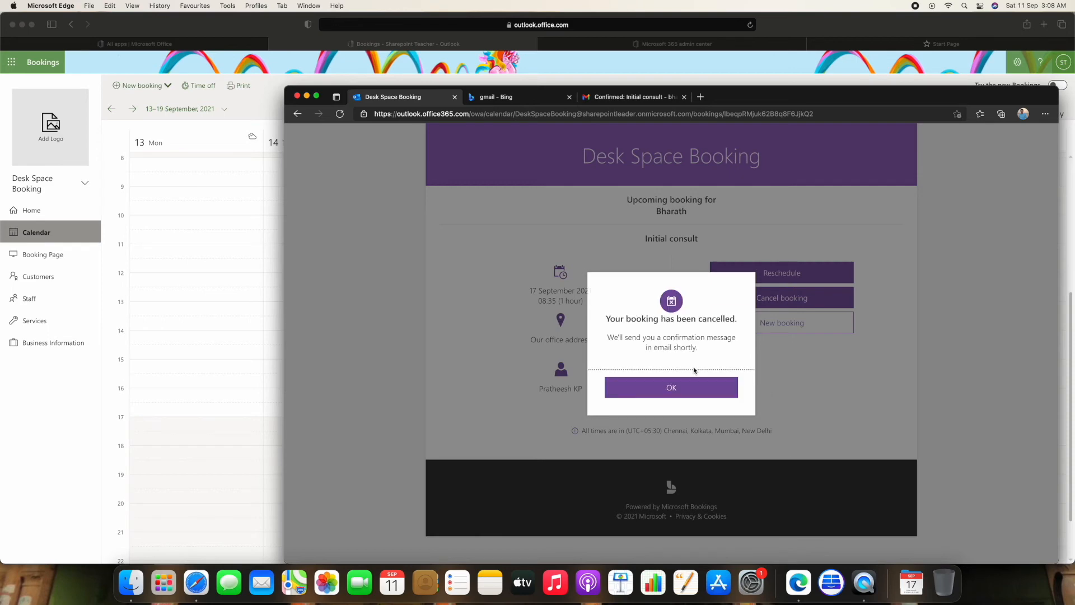
key(Return)
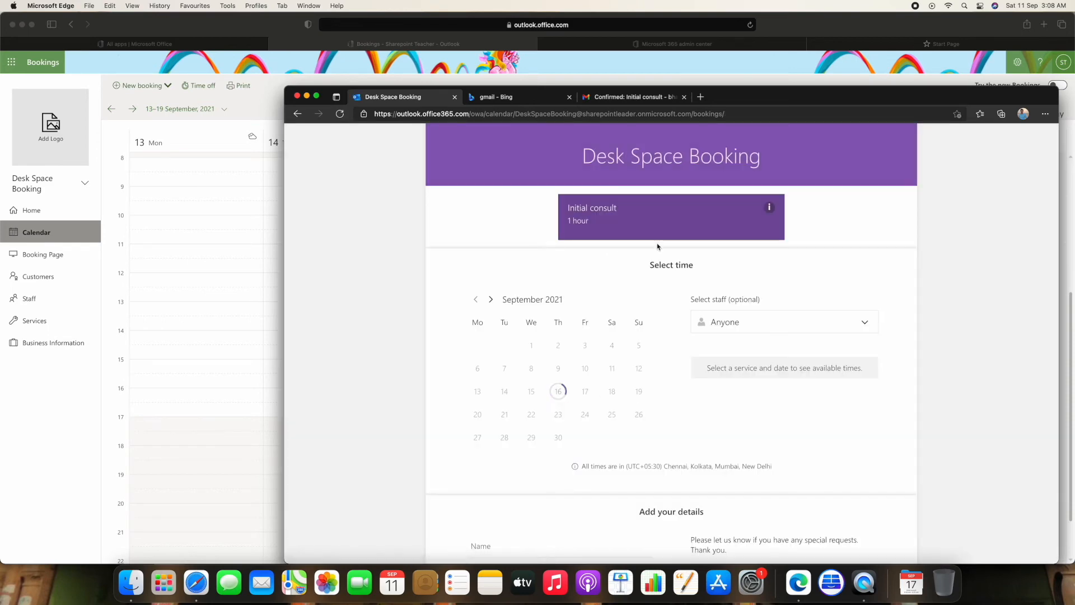
Return to the Gmail inbox and open the "Cancelled: Initial consult" email to check the cancellation.
click(628, 103)
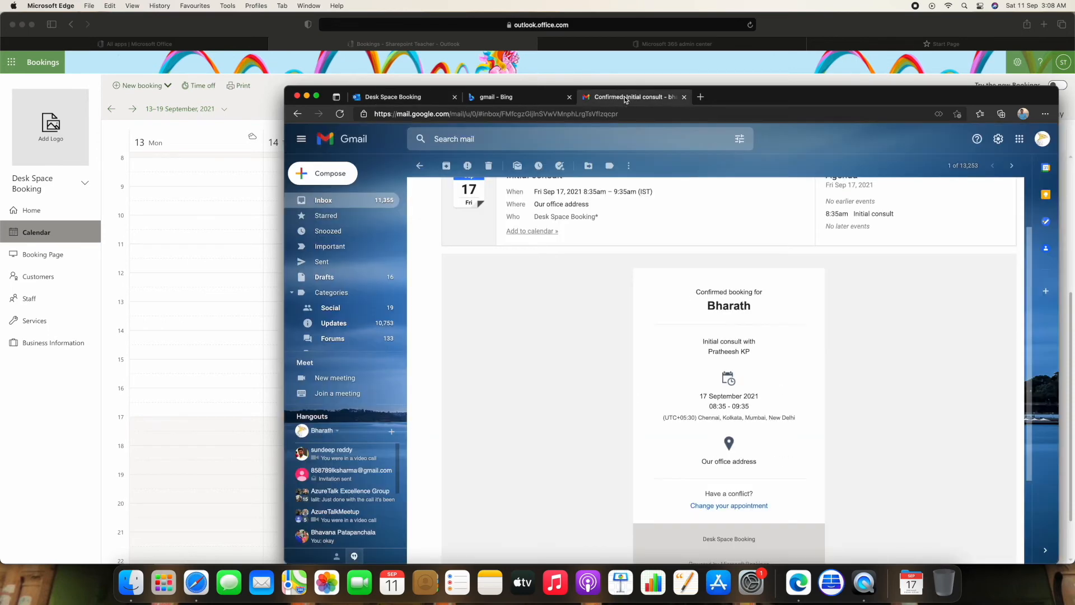
click(353, 205)
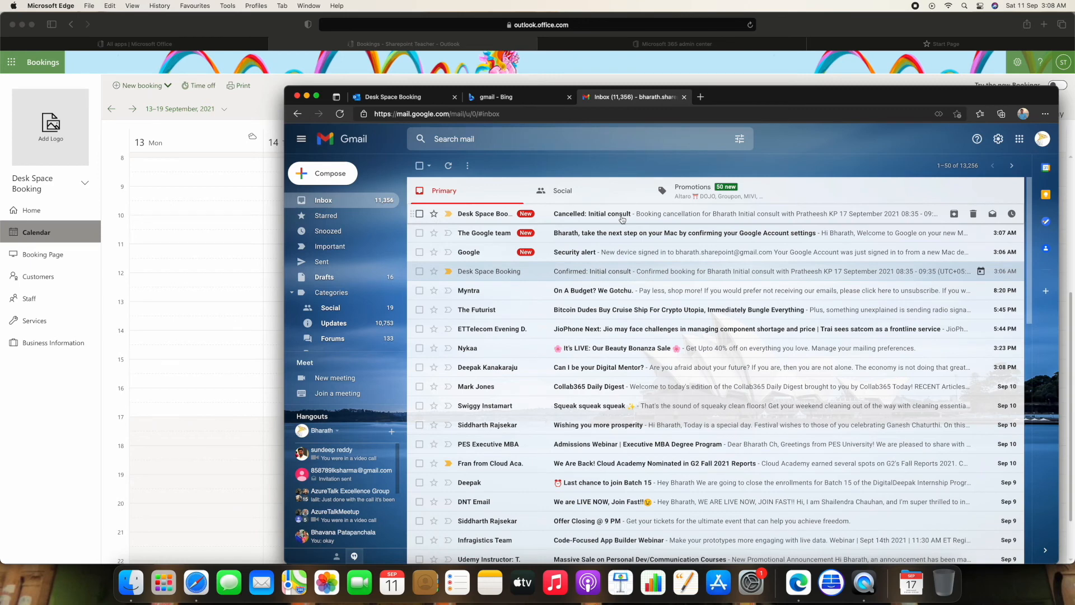
click(622, 214)
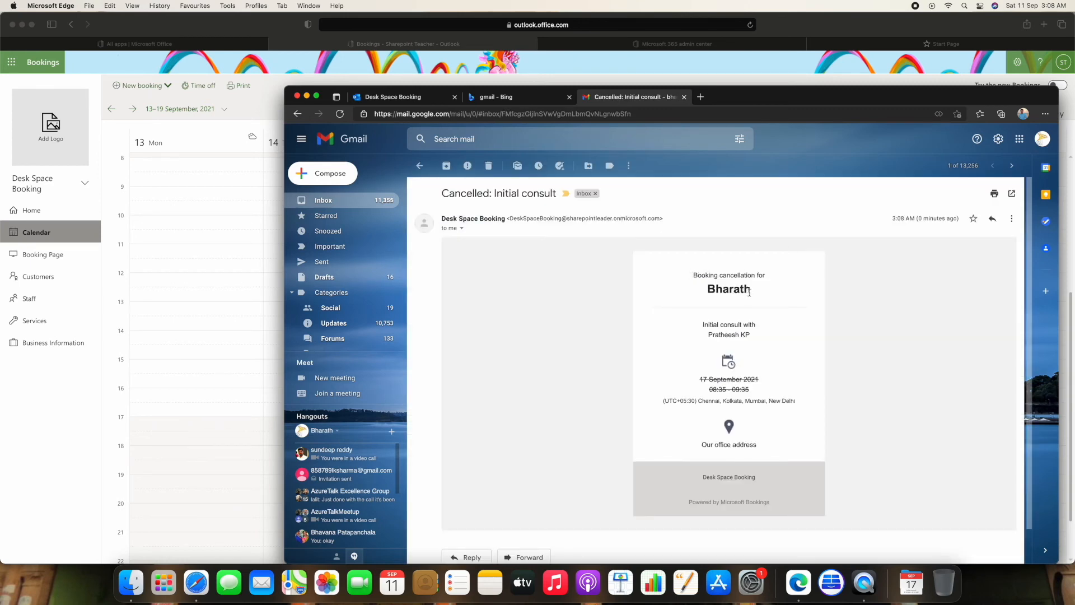
Return to the Bookings calendar, reload it, check 13–19 September for the cancelled Friday booking, and show the work week.
click(272, 90)
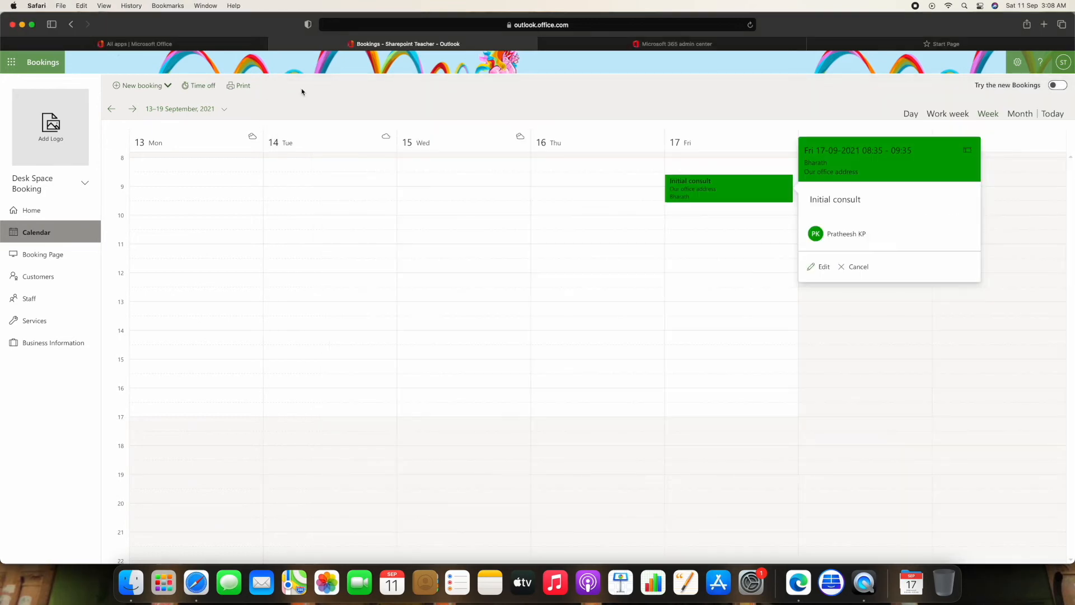
click(750, 25)
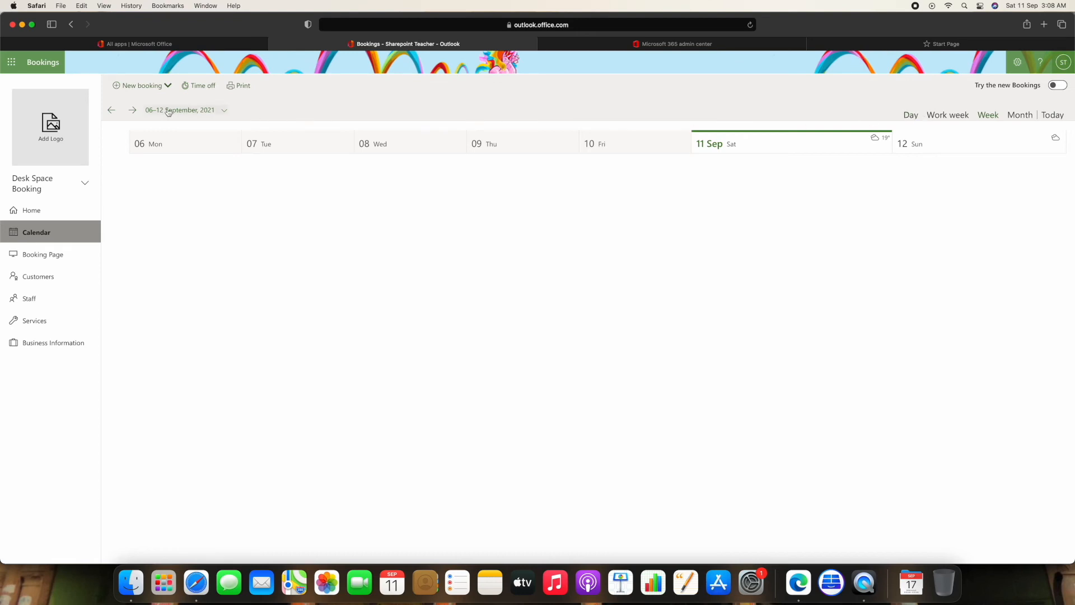
click(132, 110)
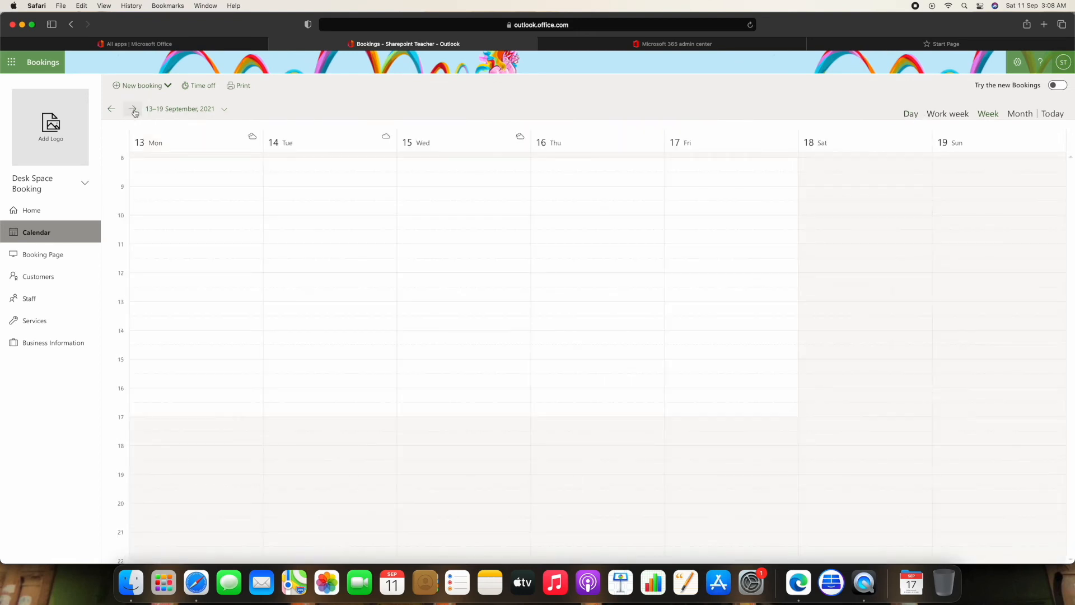
scroll(714, 204, down, 2)
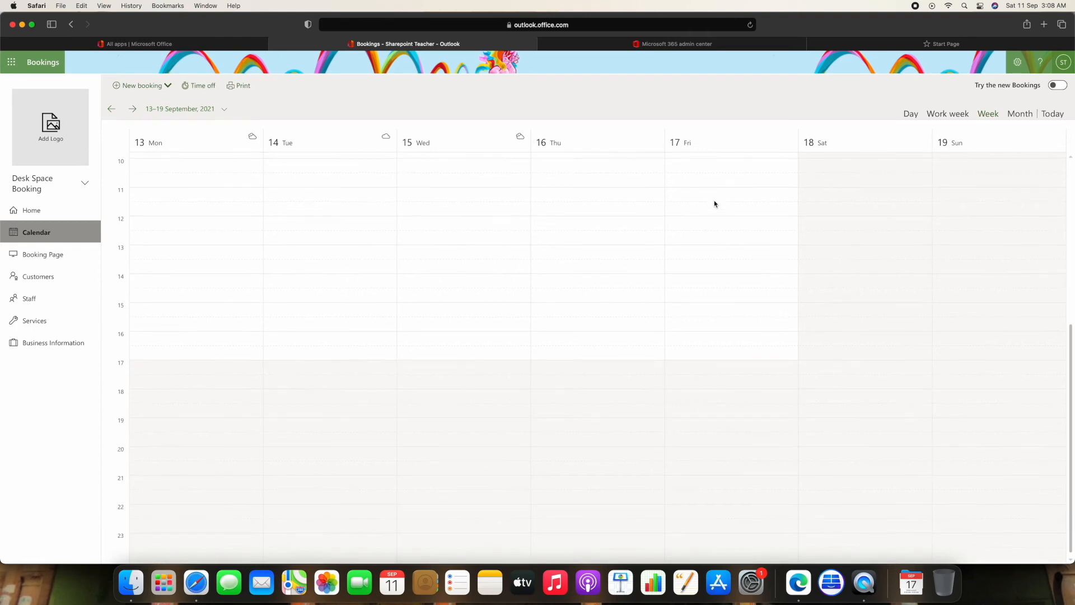
scroll(714, 204, up, 2)
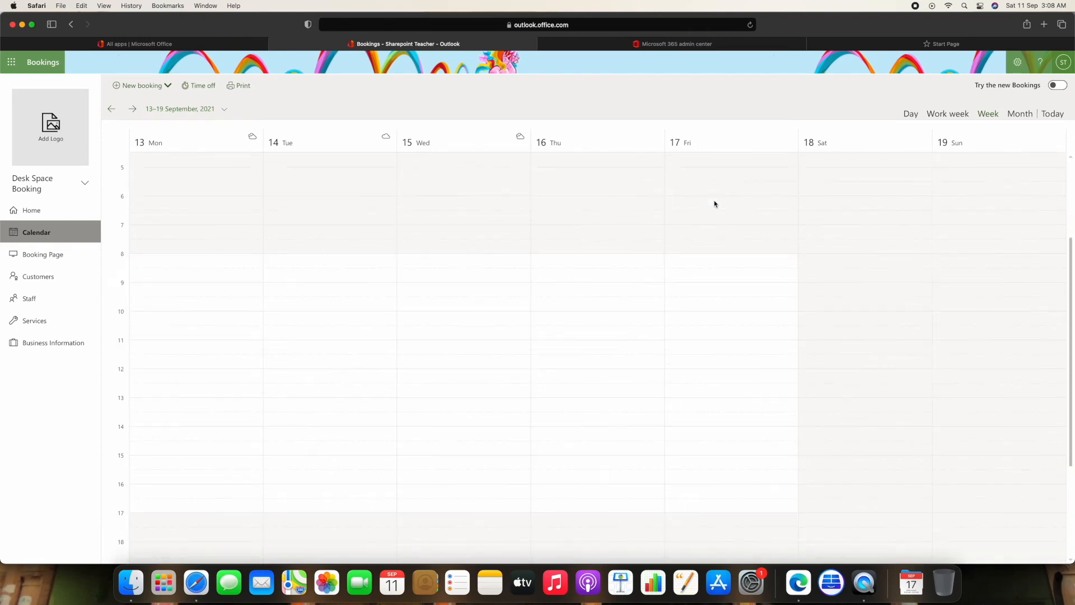
click(986, 112)
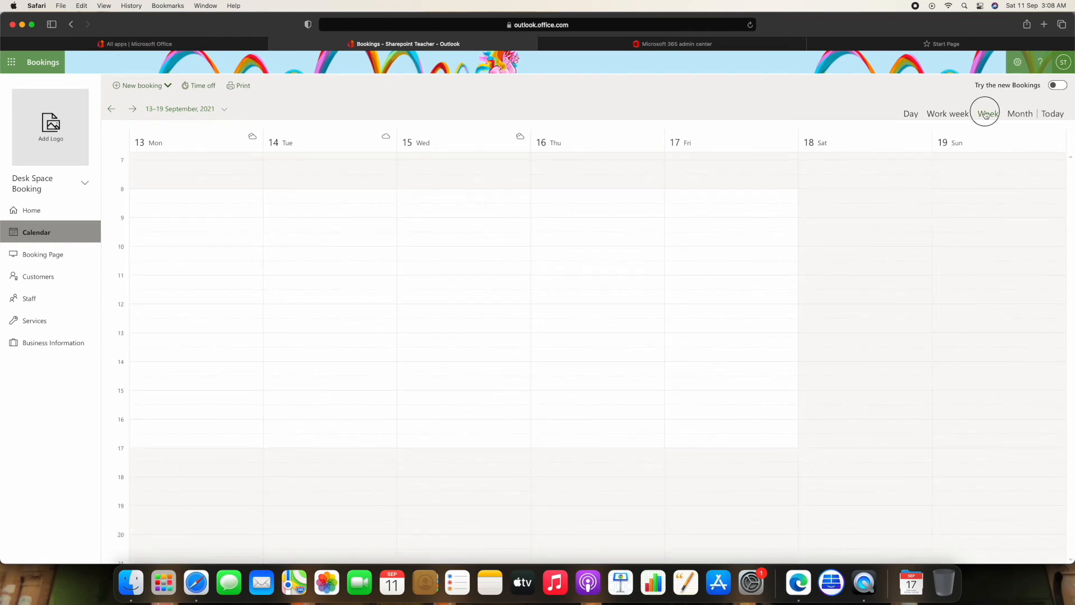
click(954, 115)
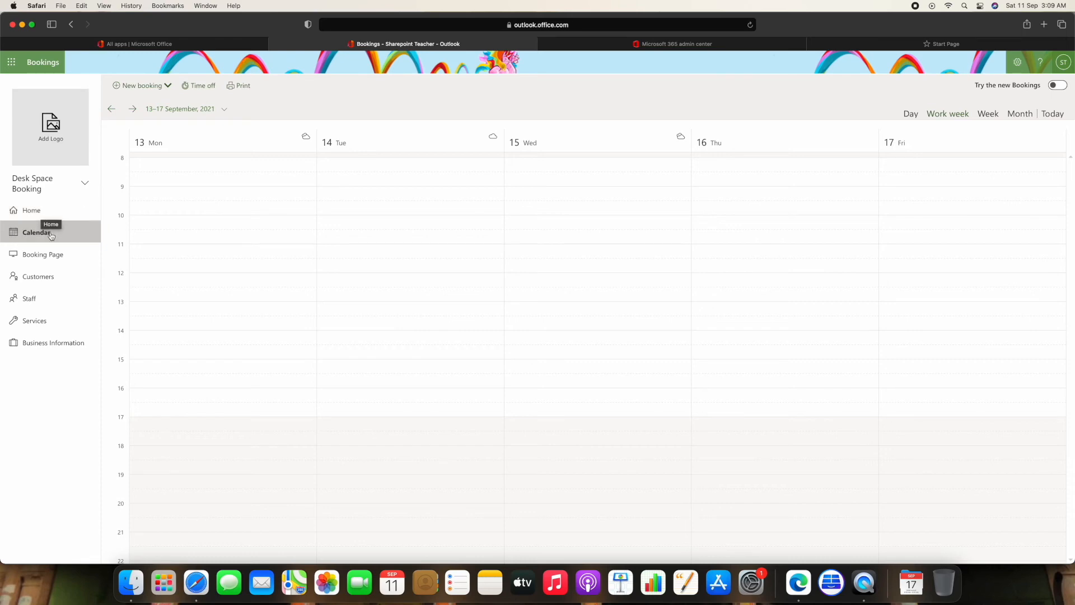
Add a new service to the Desk Space Booking calendar and name it Desk1.
click(32, 323)
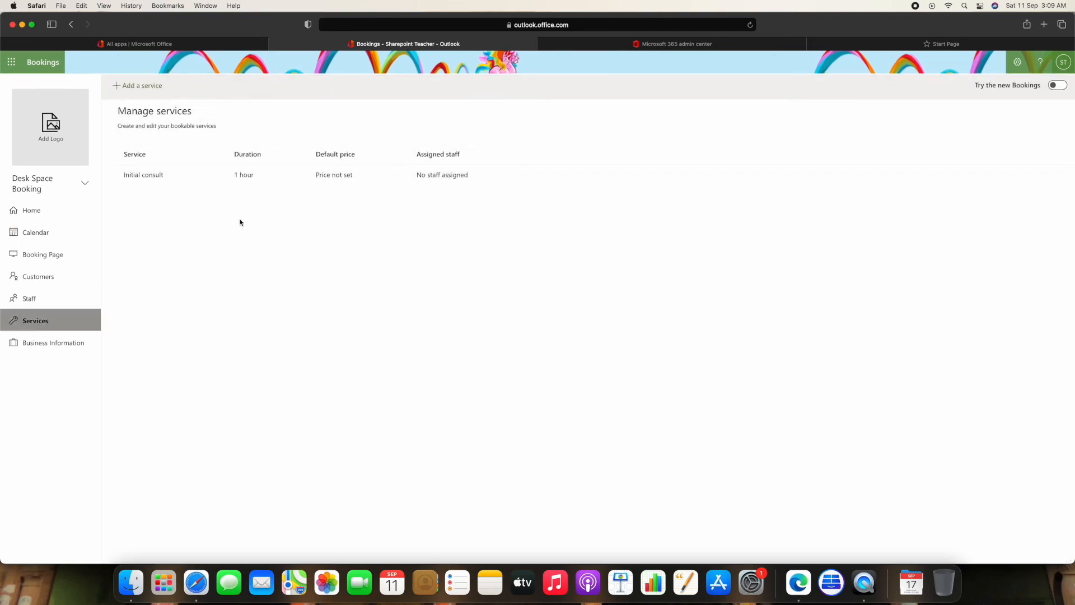
click(137, 86)
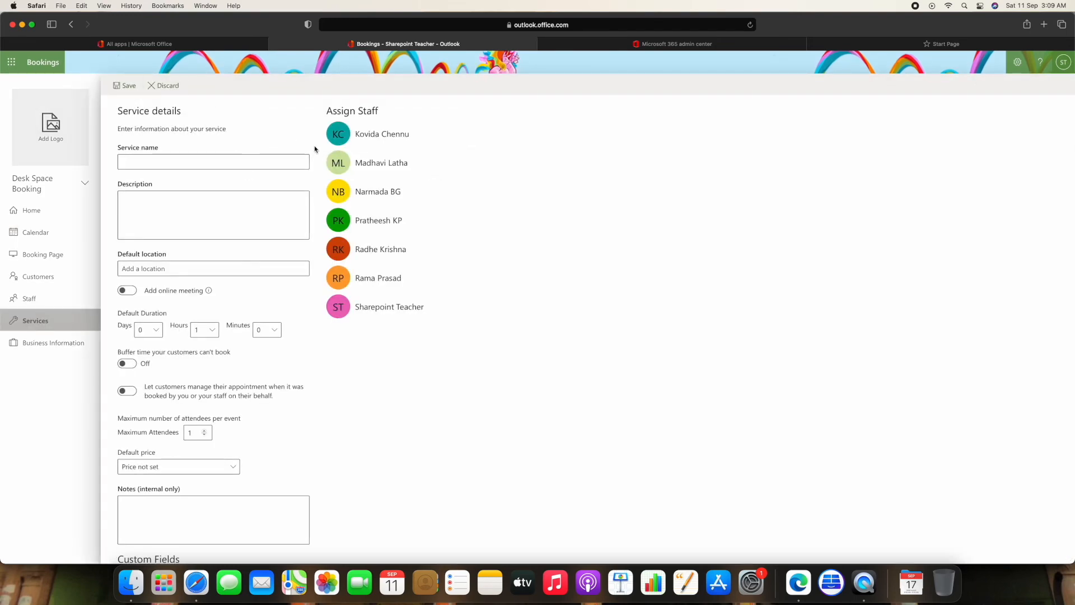
click(195, 164)
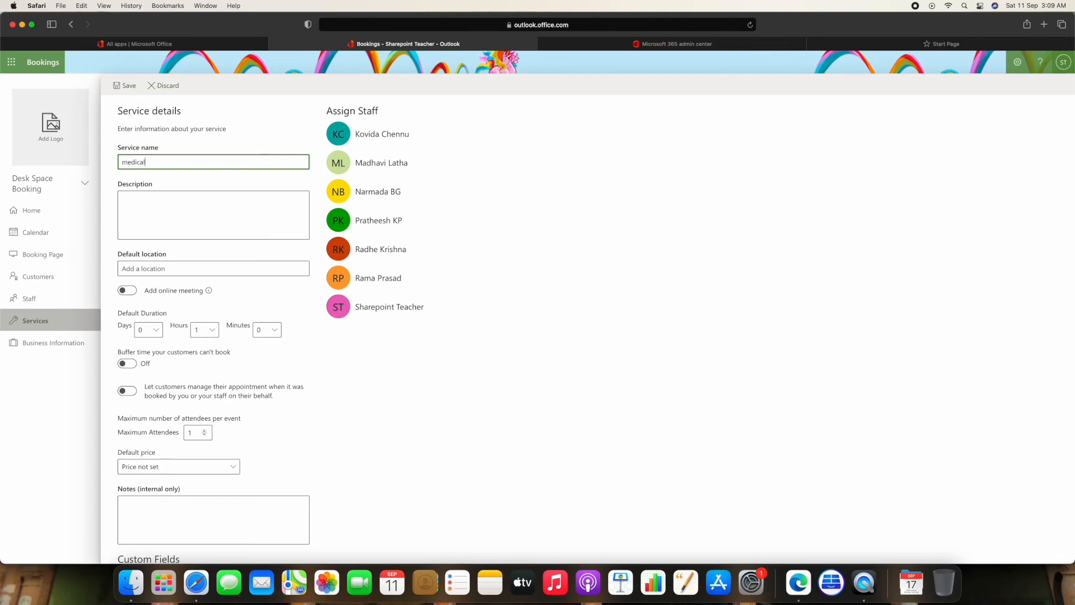
key(BackSpace)
key(BackSpace)
key(BackSpace)
key(BackSpace)
key(BackSpace)
text(Desk)
scroll(212, 236, down, 2)
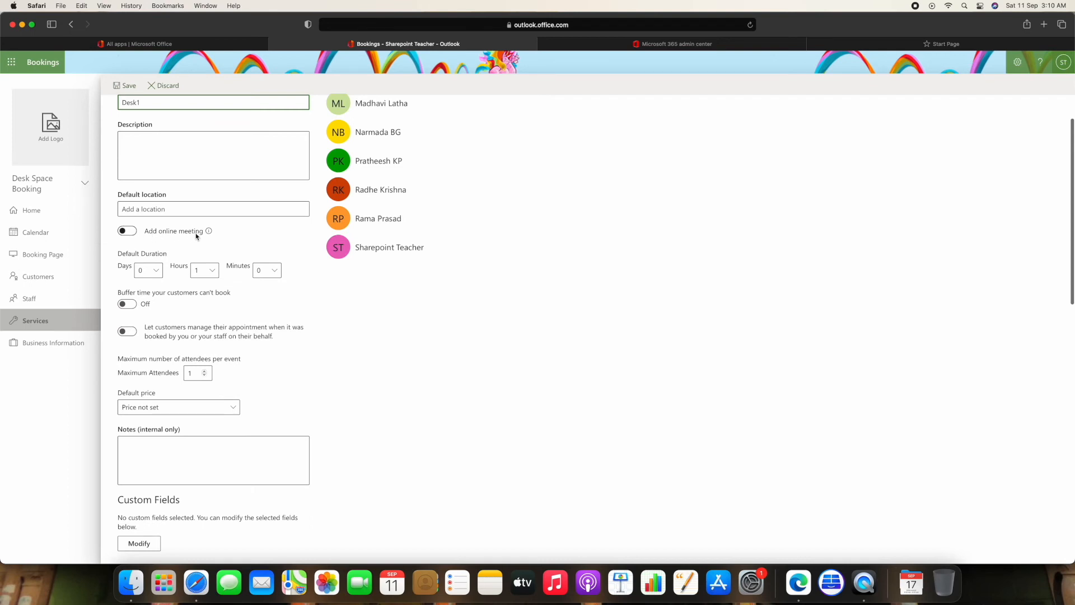
click(127, 232)
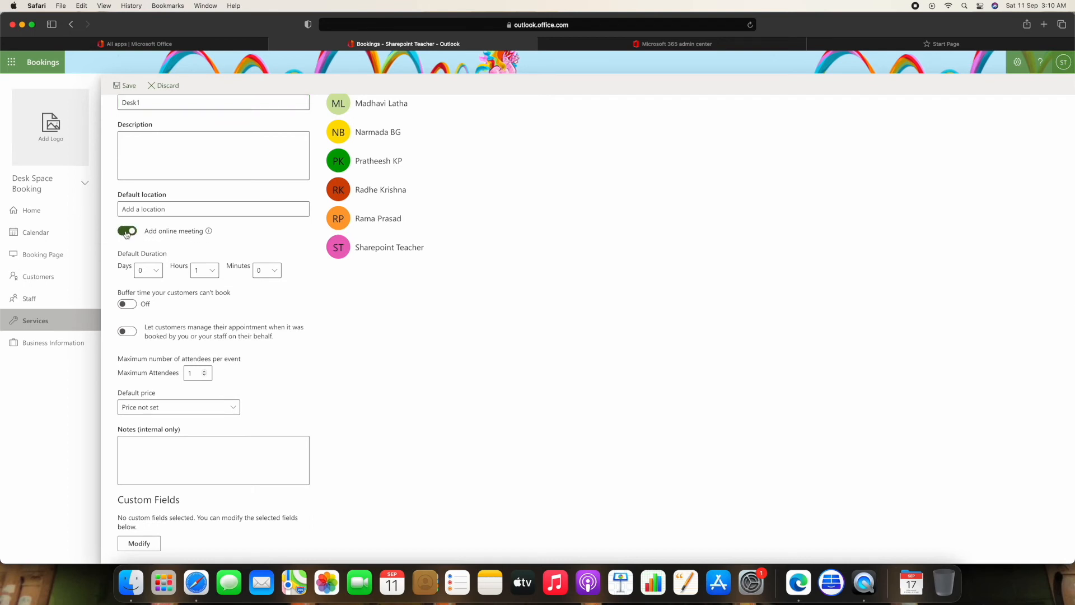
click(127, 232)
Set the Desk1 service's default price to a fixed price of ₹1000.
scroll(197, 257, down, 3)
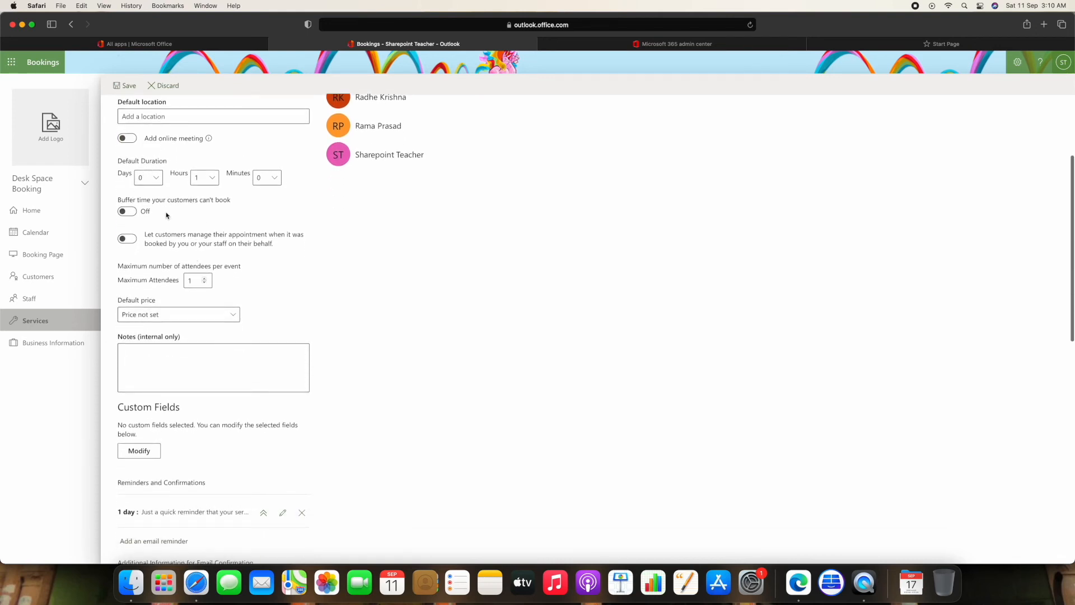
scroll(194, 222, down, 1)
scroll(194, 222, down, 1)
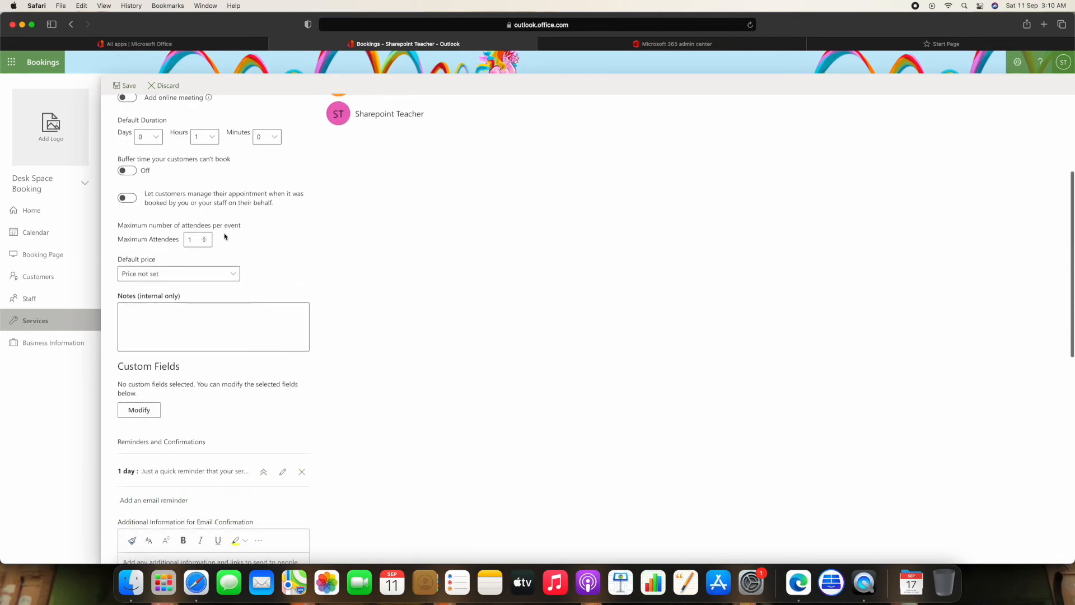
click(234, 276)
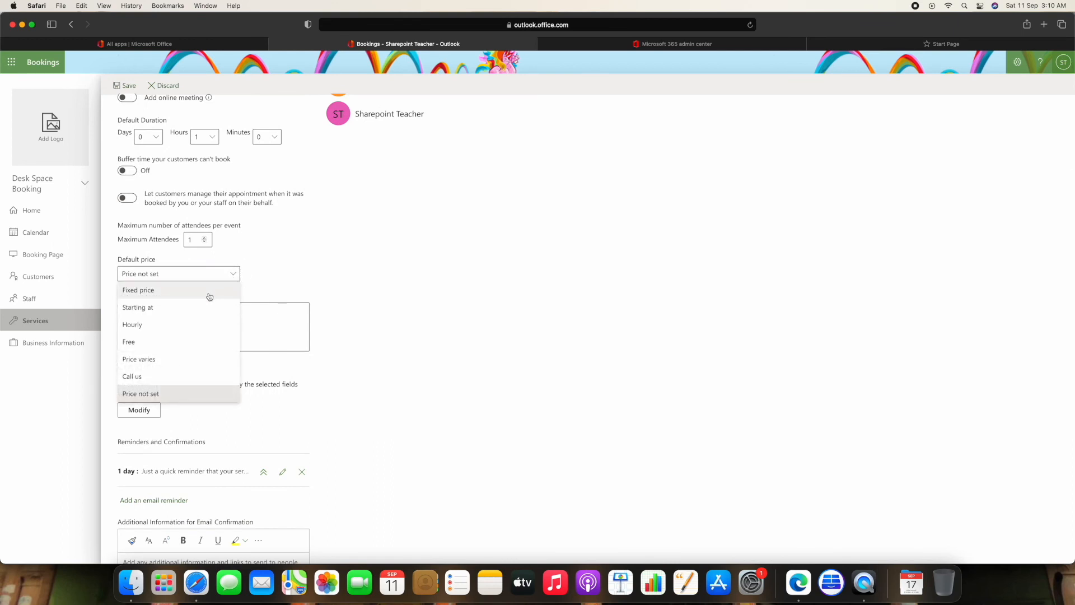
click(208, 290)
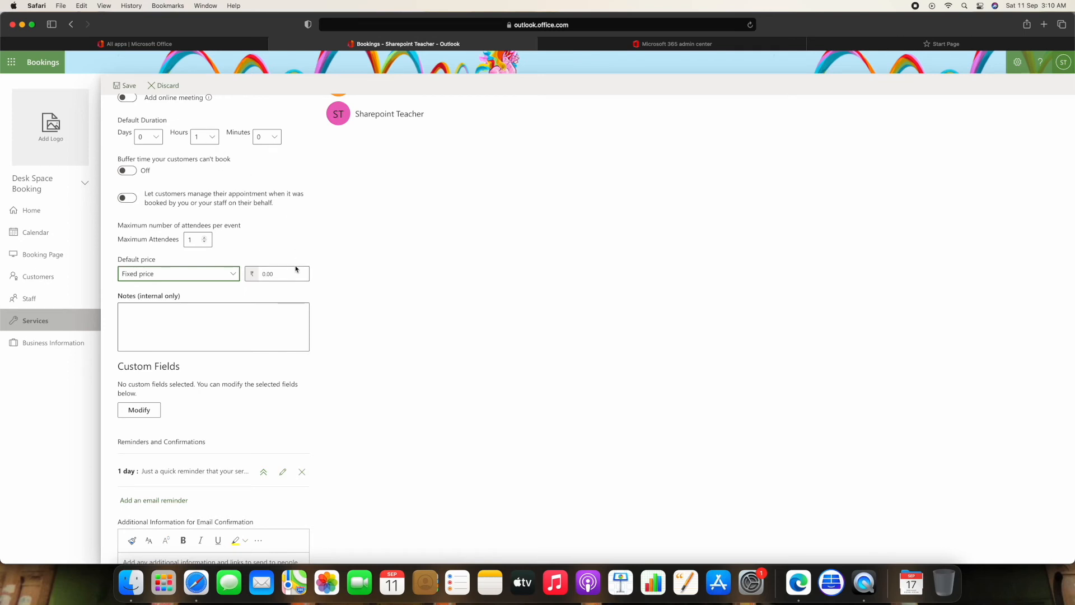
click(289, 272)
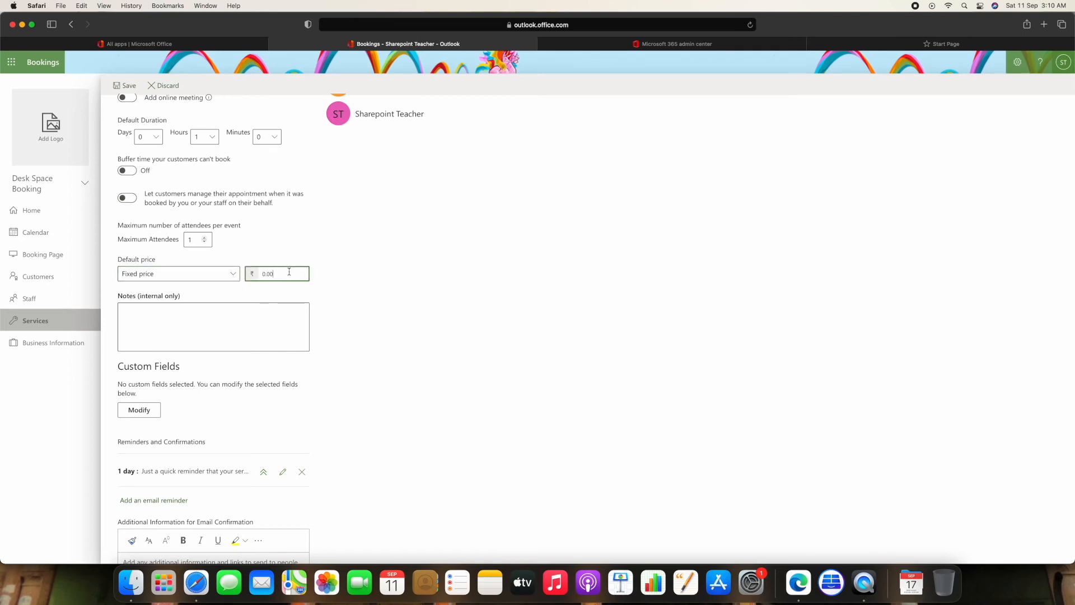
click(262, 273)
text(1000)
click(328, 263)
Look over the remaining service settings and assign the second listed staff member to Desk1.
scroll(328, 262, down, 3)
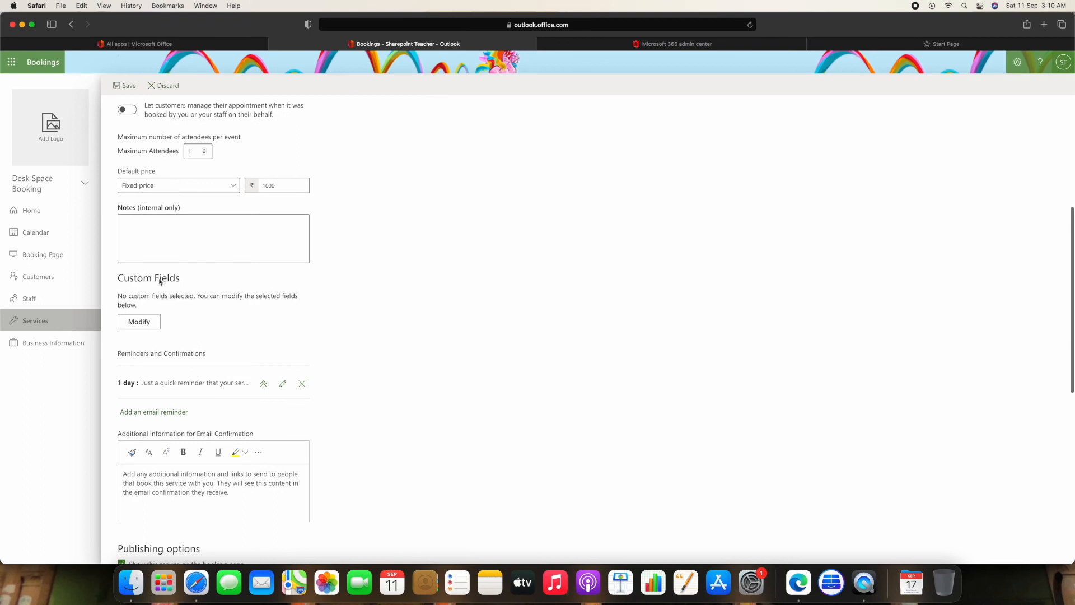
scroll(189, 281, down, 5)
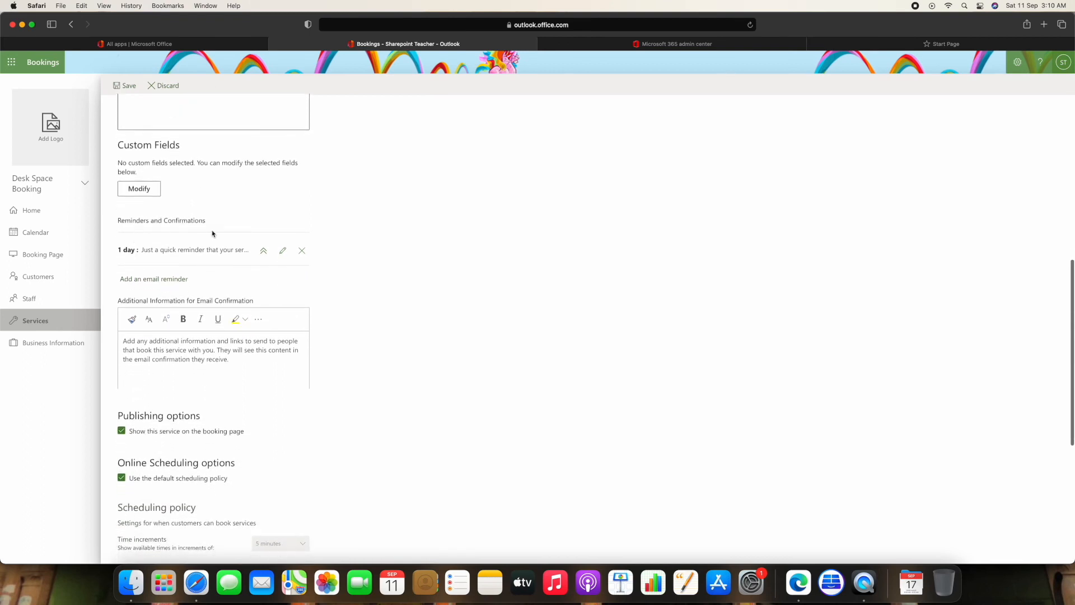
scroll(203, 252, down, 4)
scroll(202, 252, down, 5)
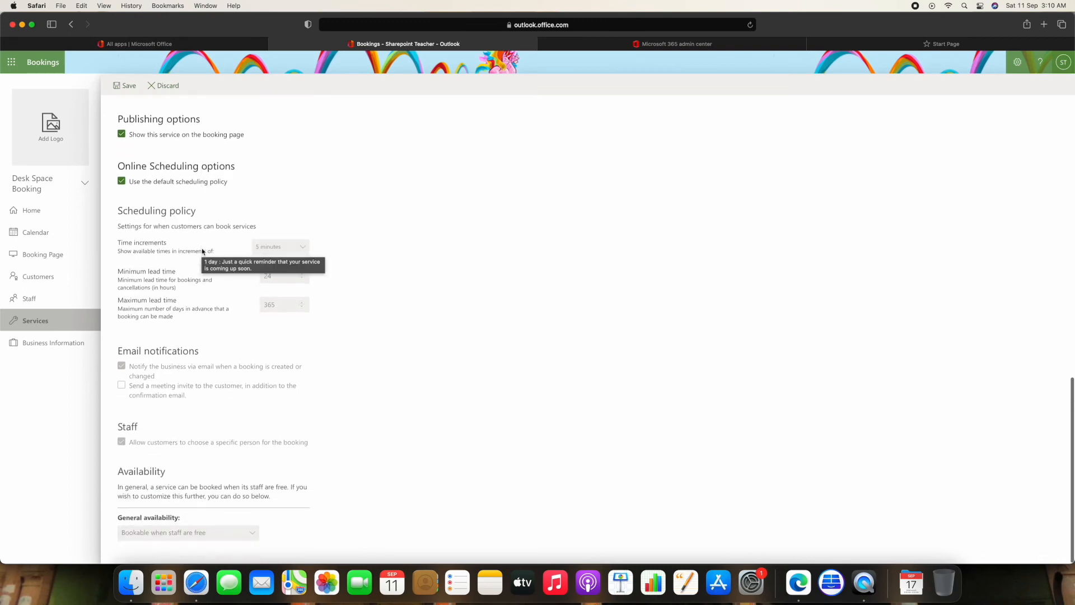
scroll(203, 252, up, 15)
scroll(203, 252, down, 2)
scroll(203, 252, up, 2)
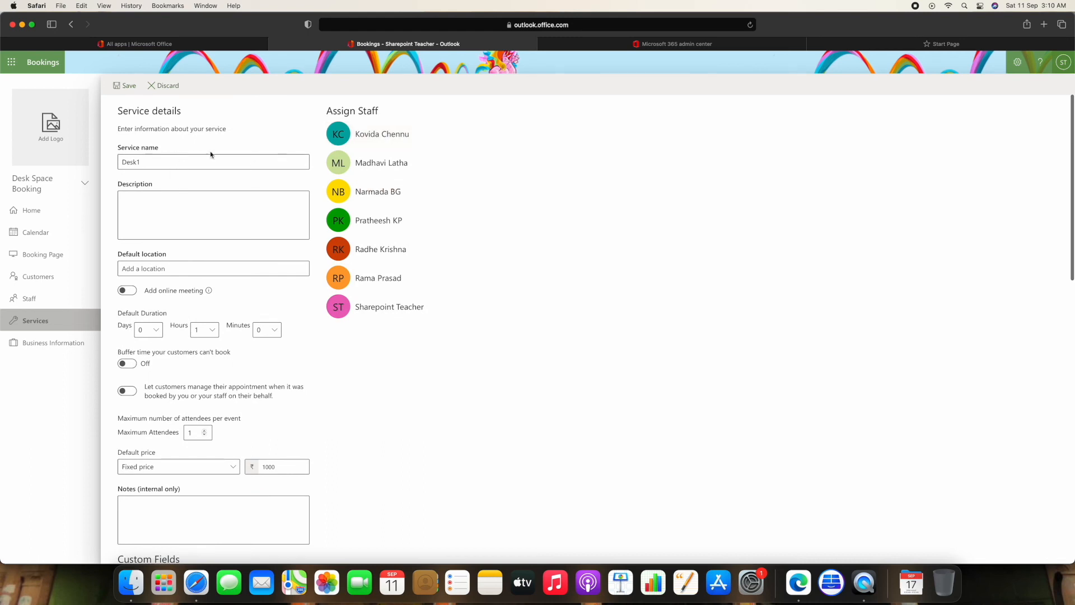
click(403, 166)
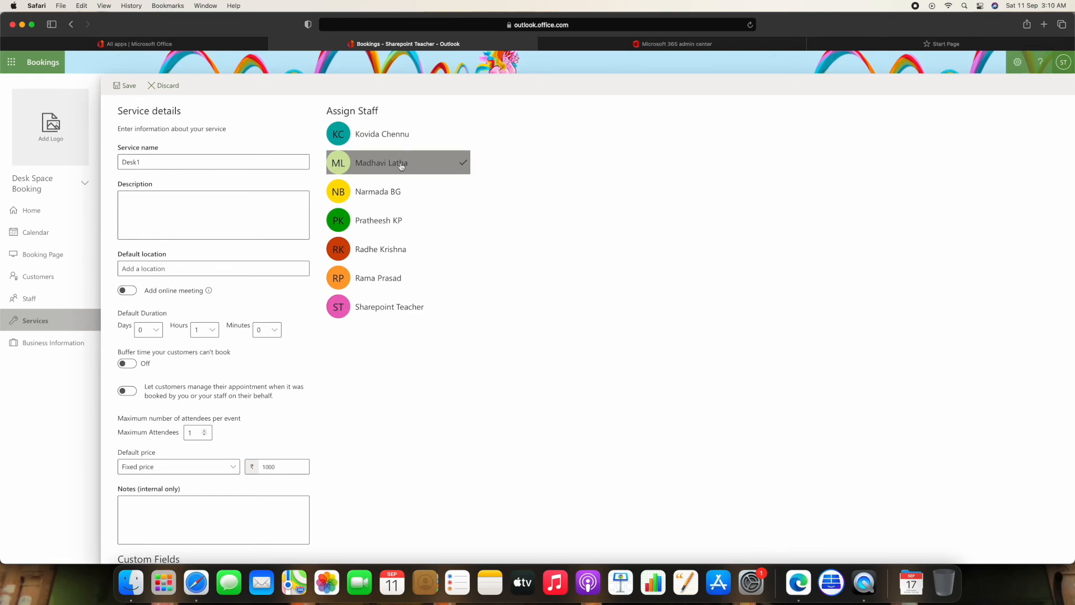
Review the service's reminders, publishing options, scheduling policy and availability, and save the Desk1 service.
scroll(225, 168, down, 5)
scroll(225, 169, down, 5)
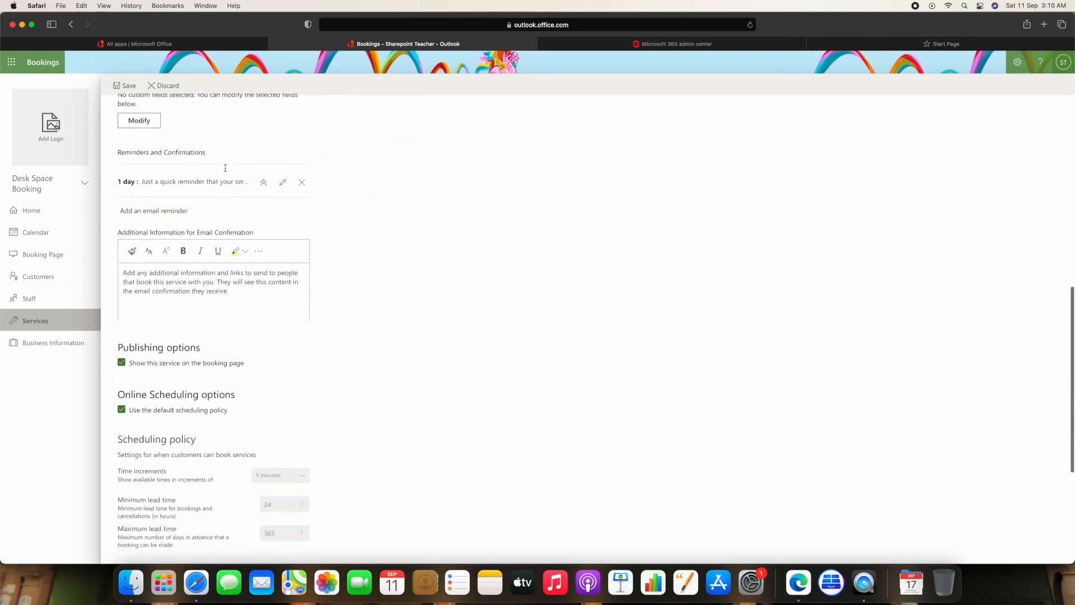
scroll(225, 168, up, 13)
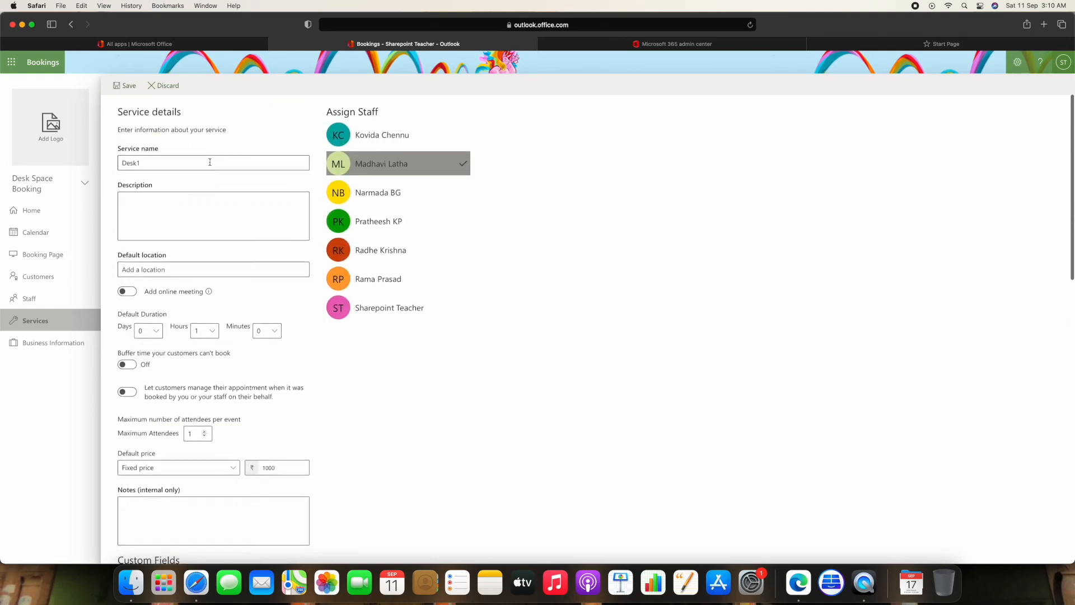
scroll(191, 152, down, 7)
scroll(233, 229, down, 3)
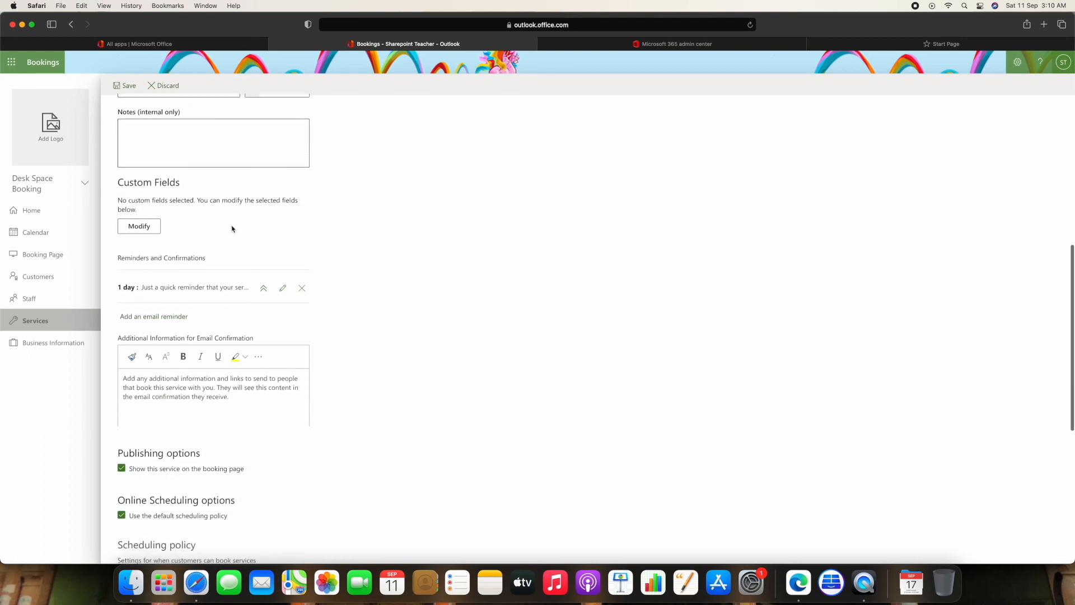
scroll(233, 229, down, 3)
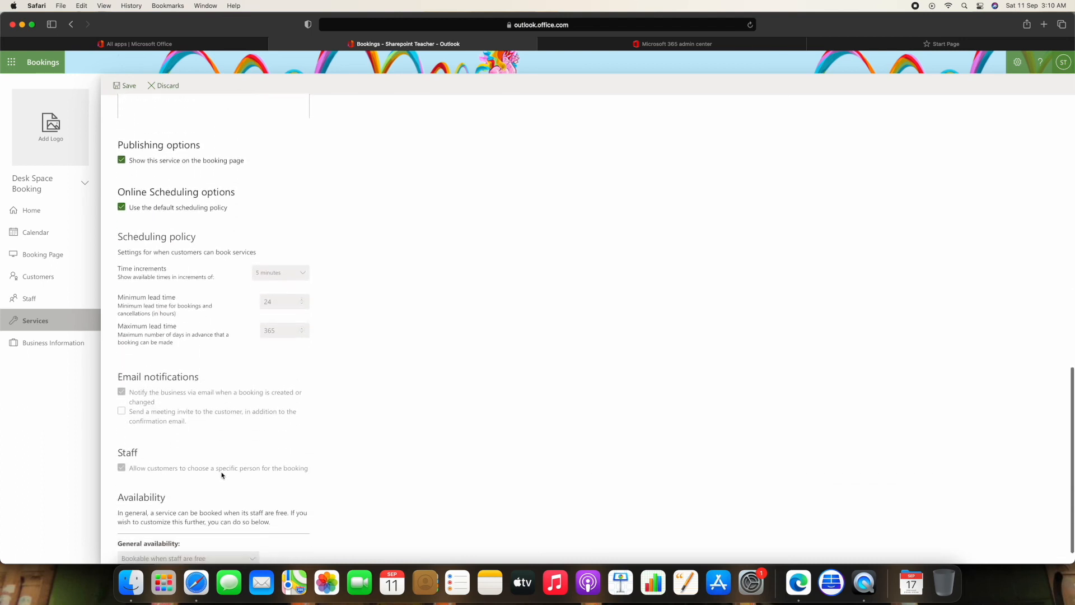
scroll(256, 452, down, 1)
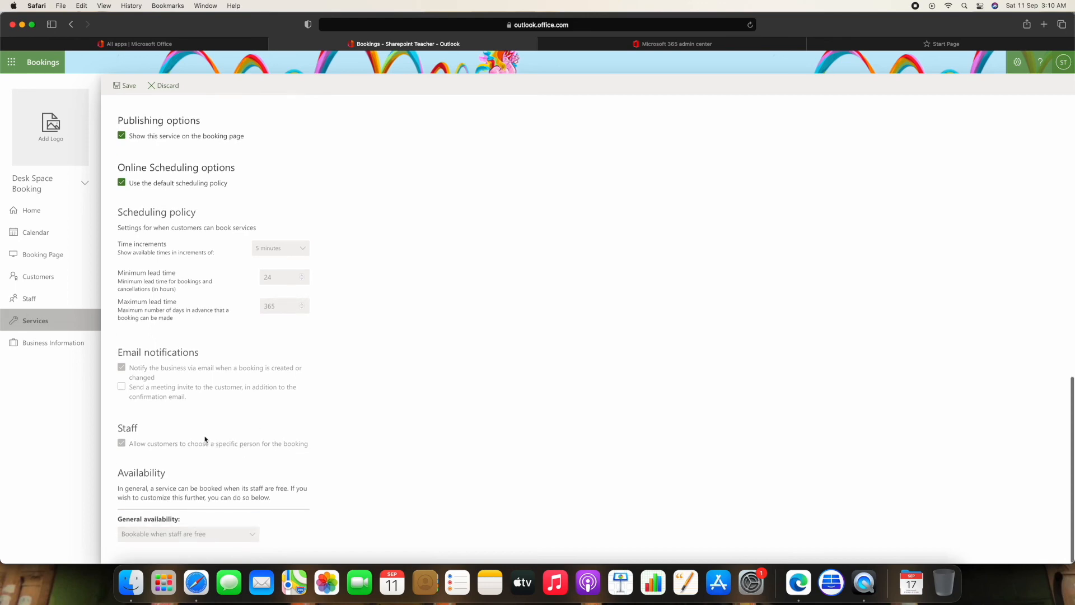
scroll(188, 282, up, 10)
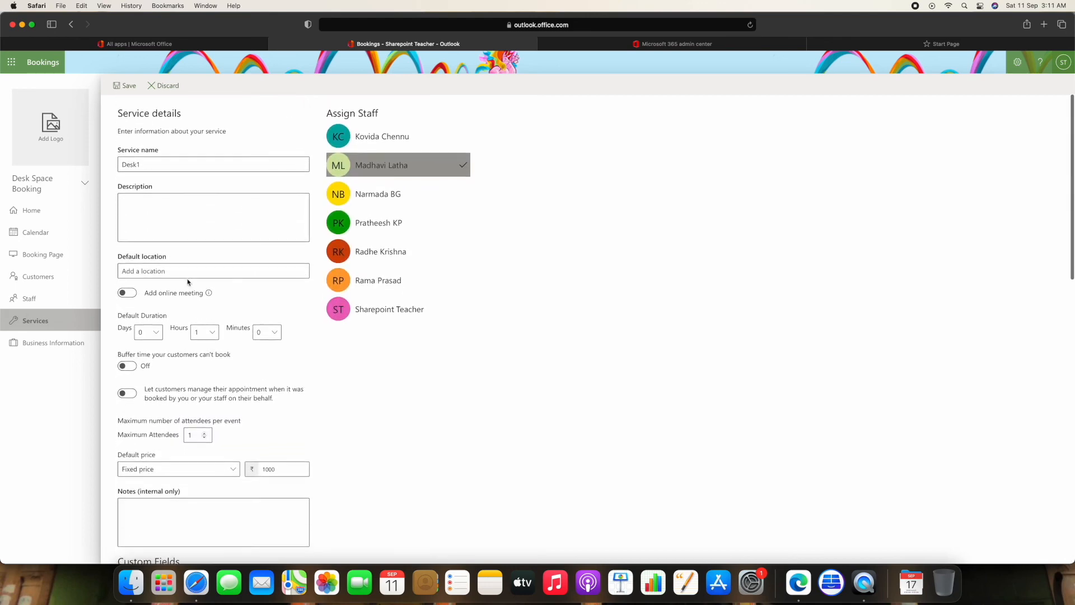
click(124, 86)
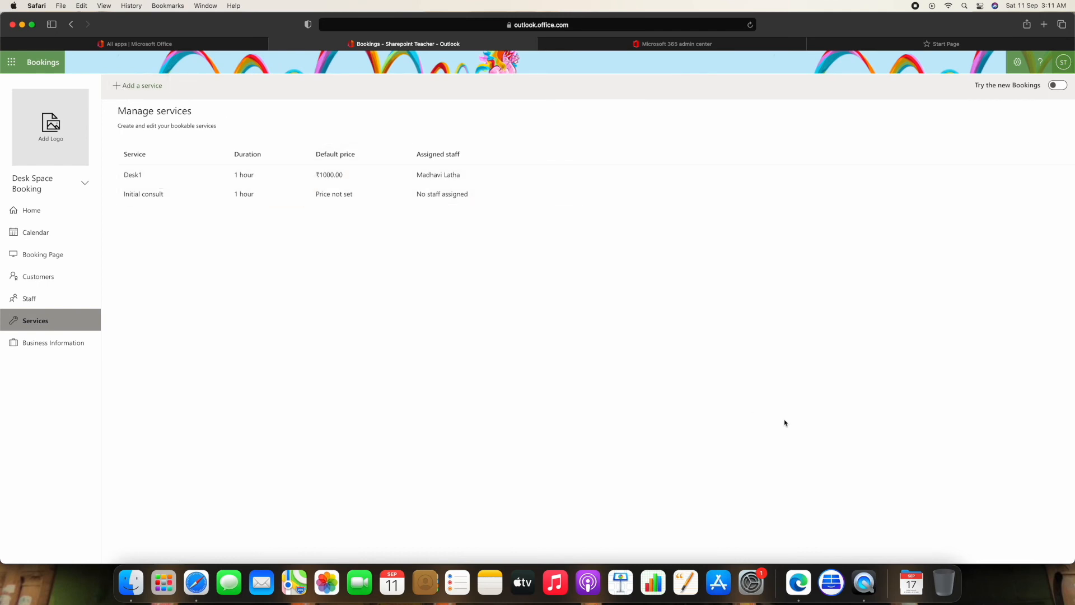
Switch to the Desk Space Booking page in Edge, show it full screen, and reload it to load the new service.
click(799, 582)
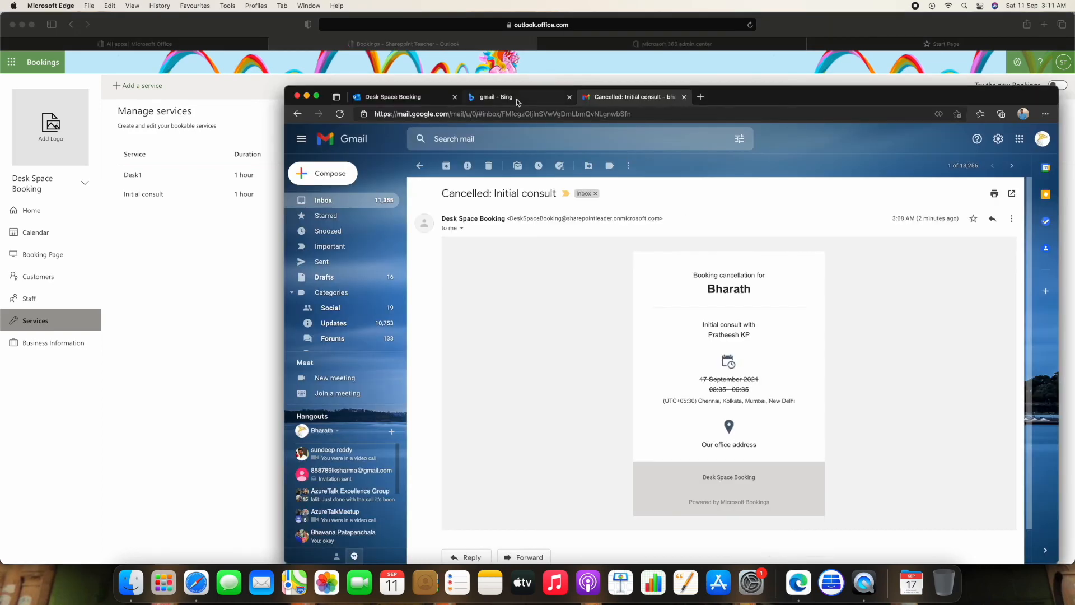
click(362, 97)
click(317, 96)
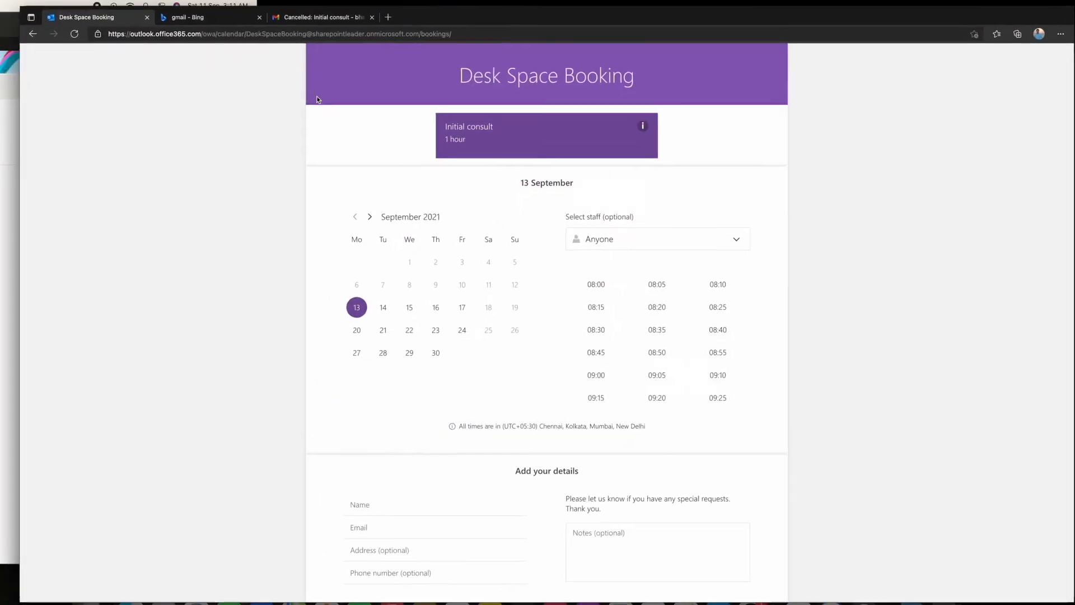
click(54, 29)
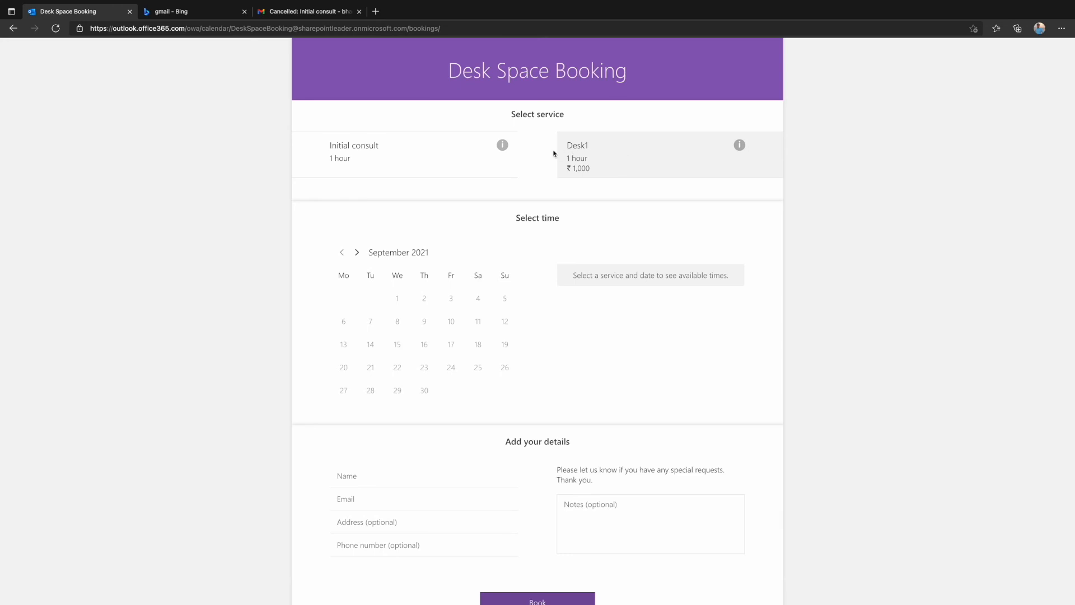
Select the Desk1 service for 21 September at 08:45 on the booking page.
click(660, 153)
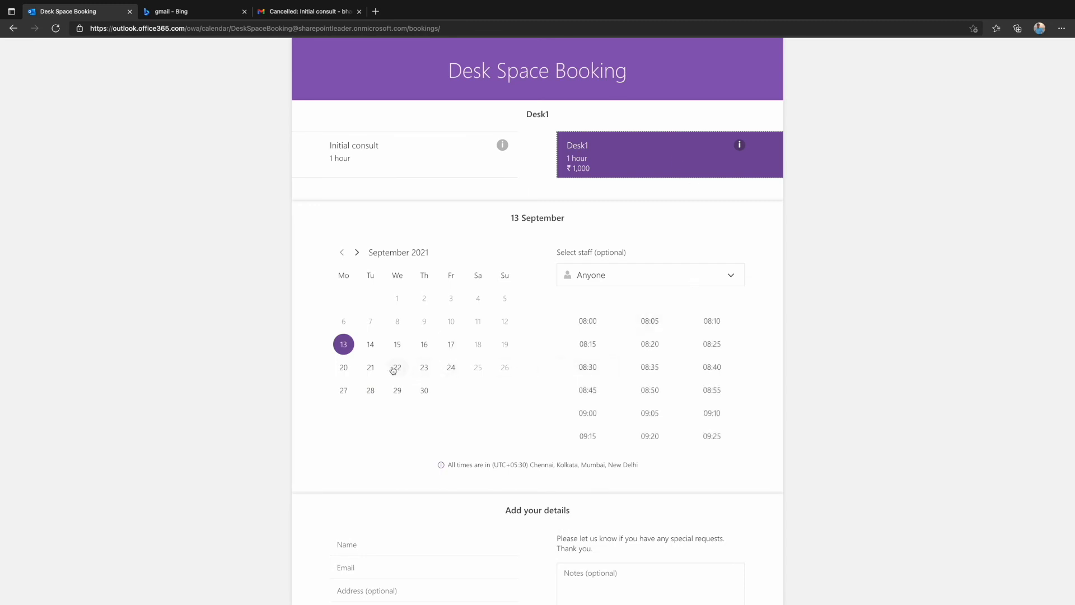
click(371, 370)
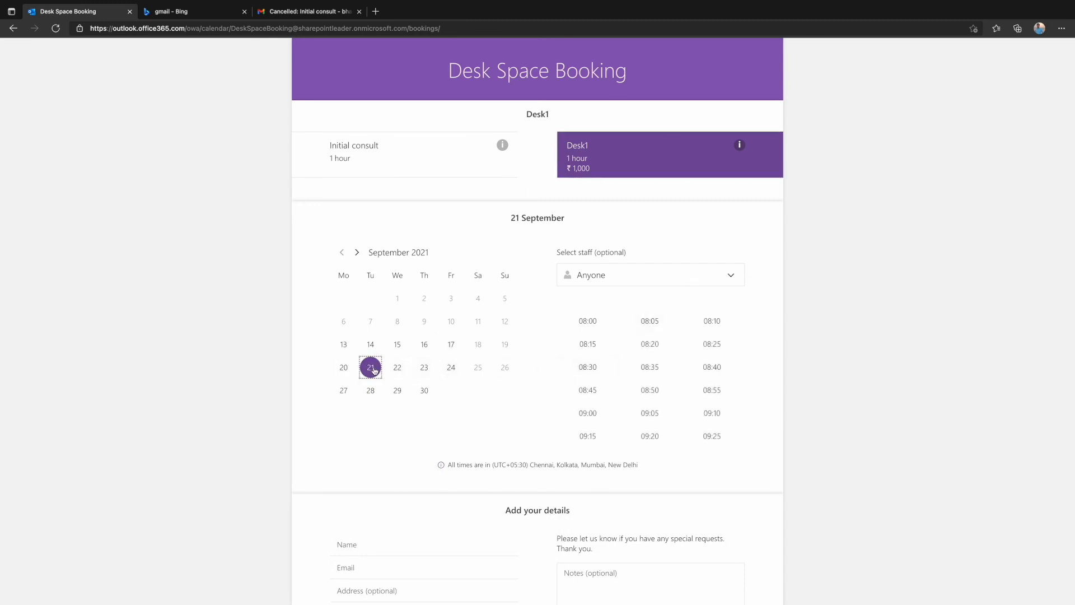
click(591, 390)
scroll(577, 390, down, 3)
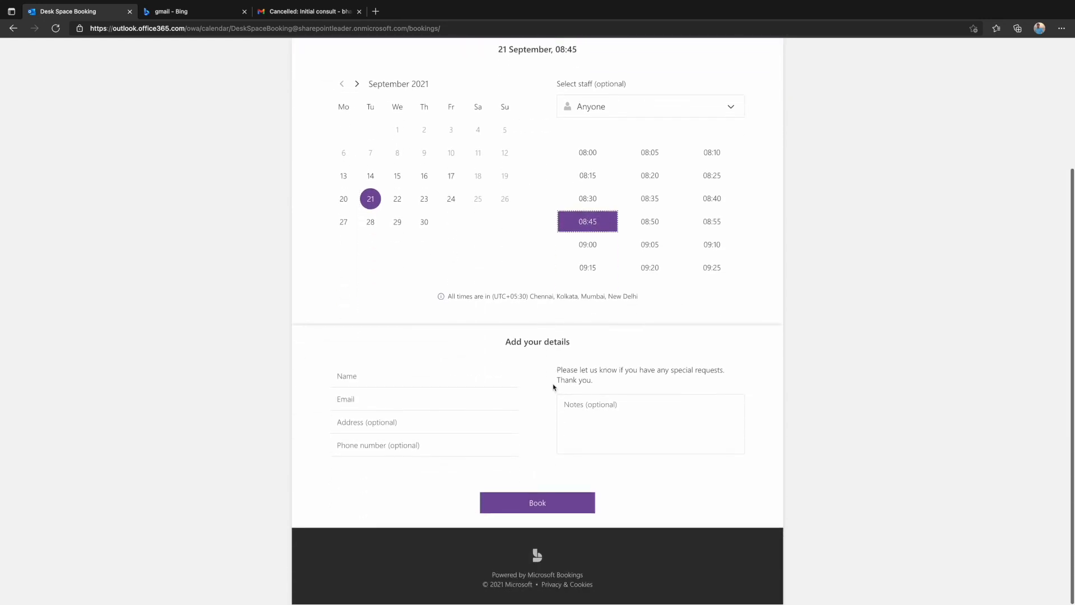
Fill in the customer's name and email from the saved profile, submit the Desk1 booking and dismiss the thank-you message.
scroll(412, 381, up, 2)
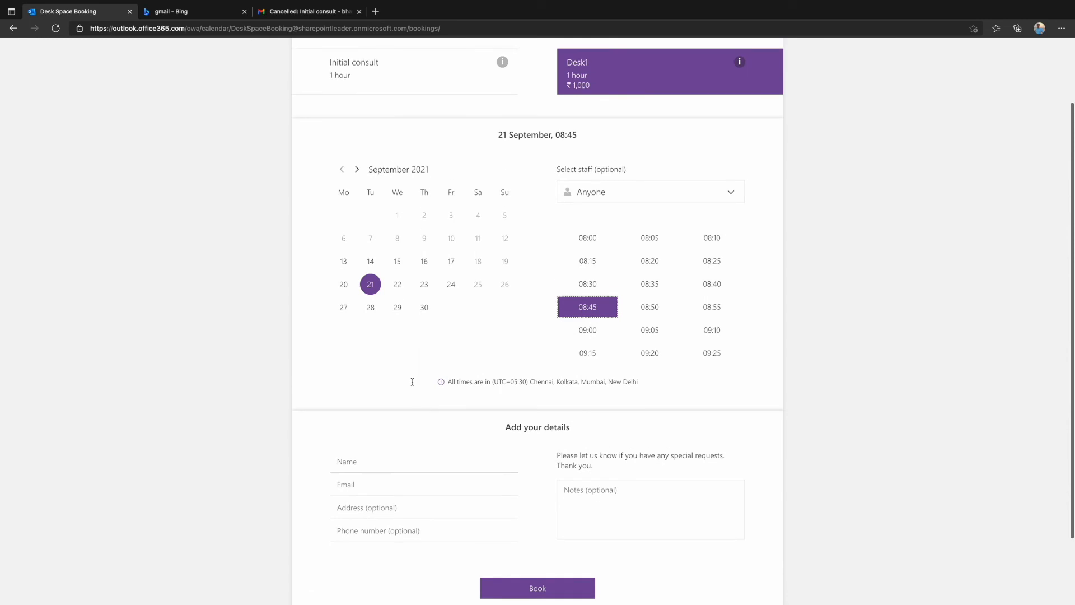
scroll(413, 384, down, 1)
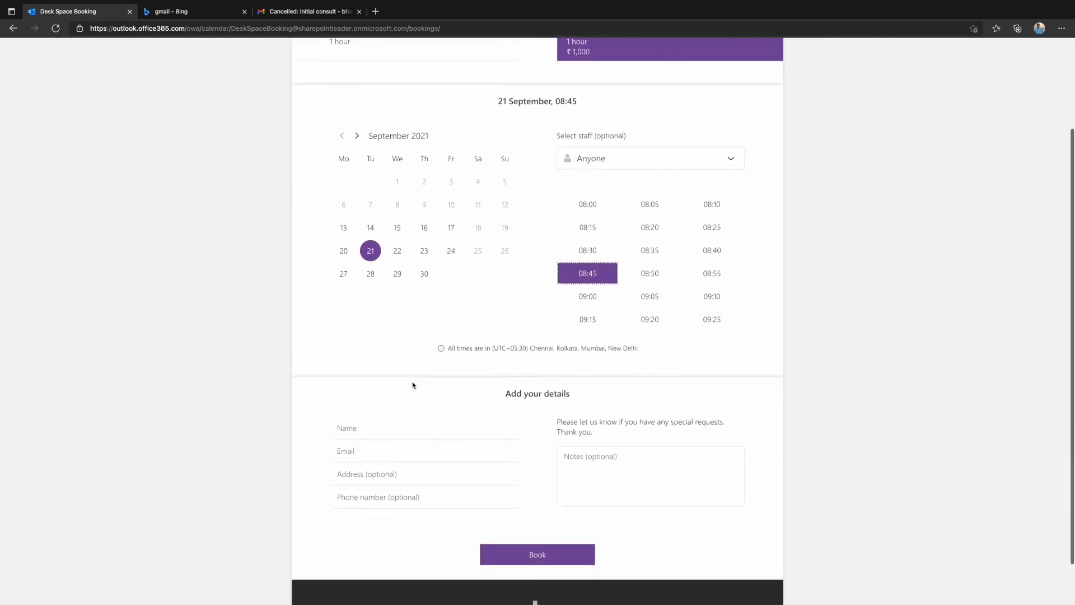
click(399, 420)
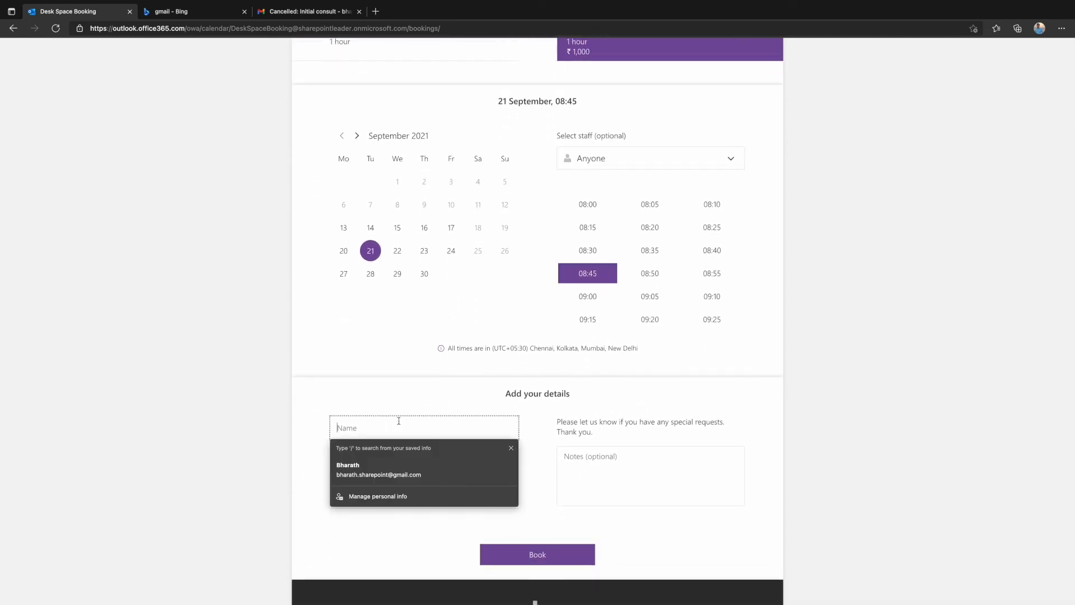
click(452, 469)
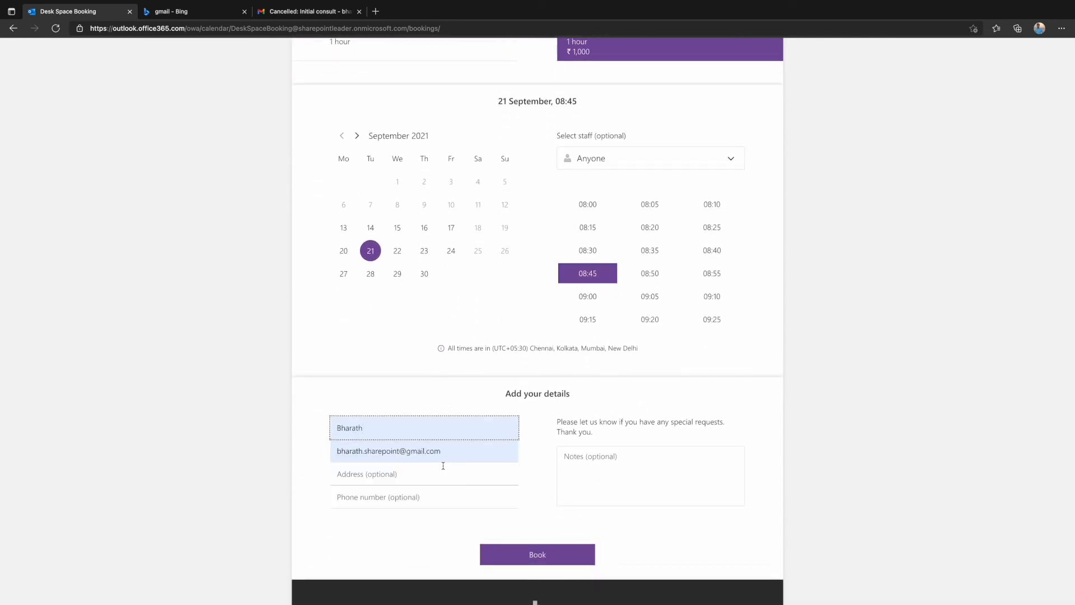
click(549, 554)
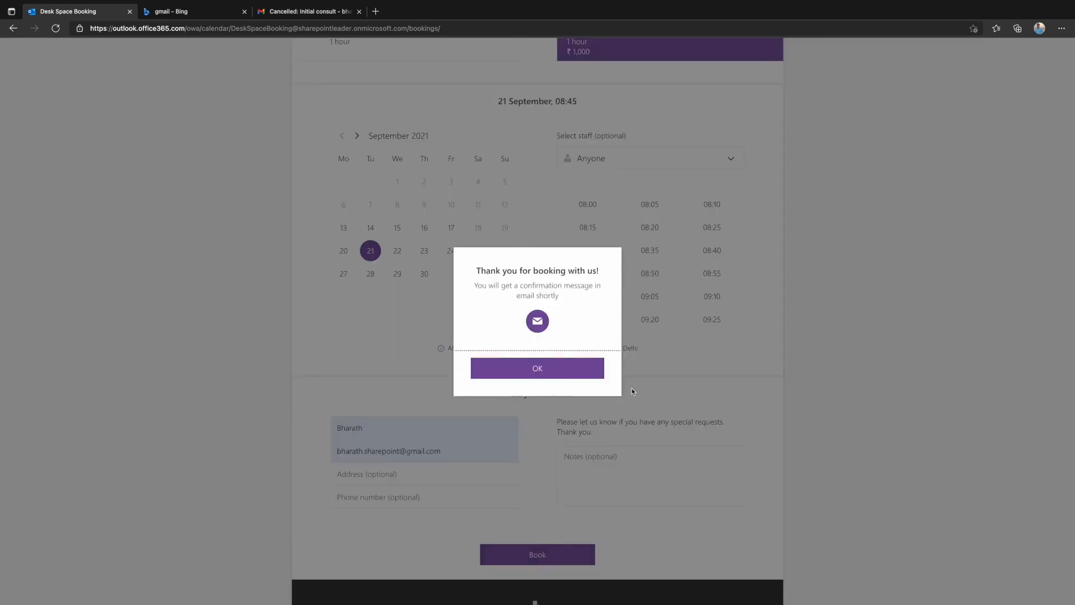
click(549, 368)
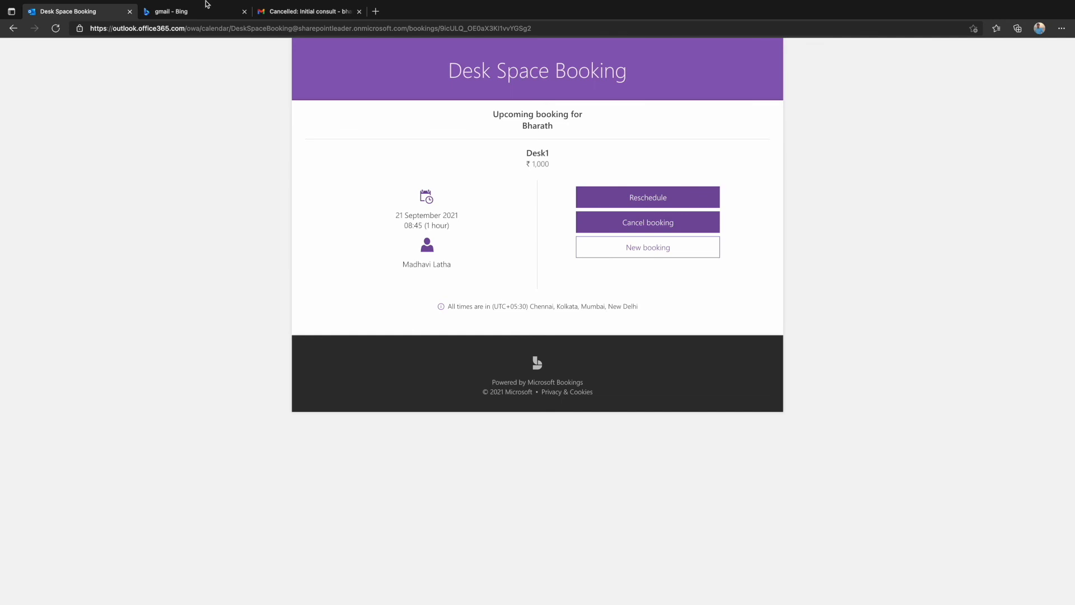
Check the Gmail inbox for the Desk1 booking confirmation email.
click(300, 13)
click(56, 115)
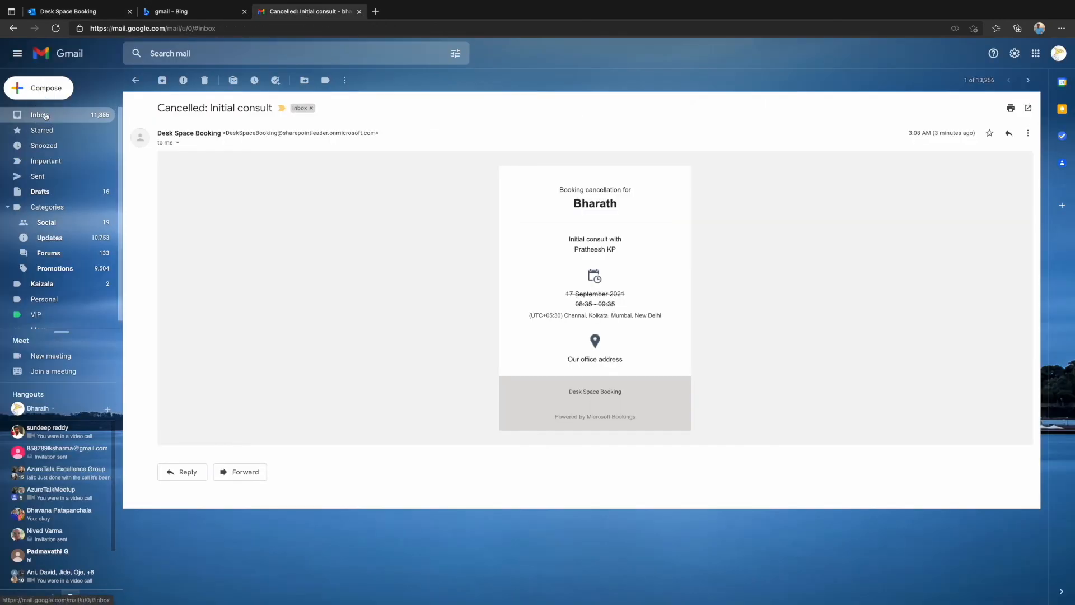
click(45, 116)
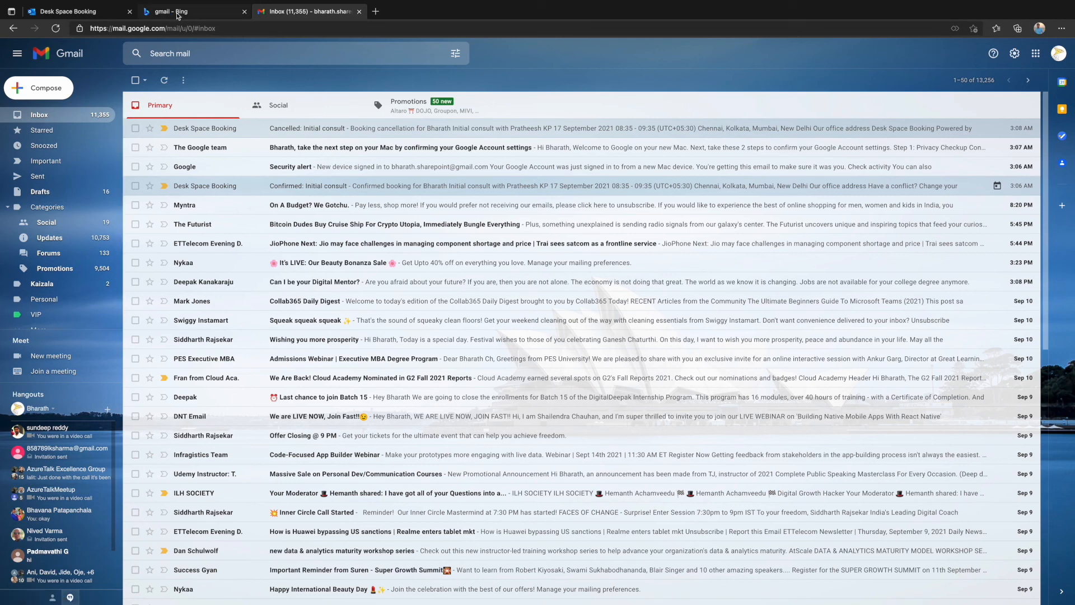
click(298, 108)
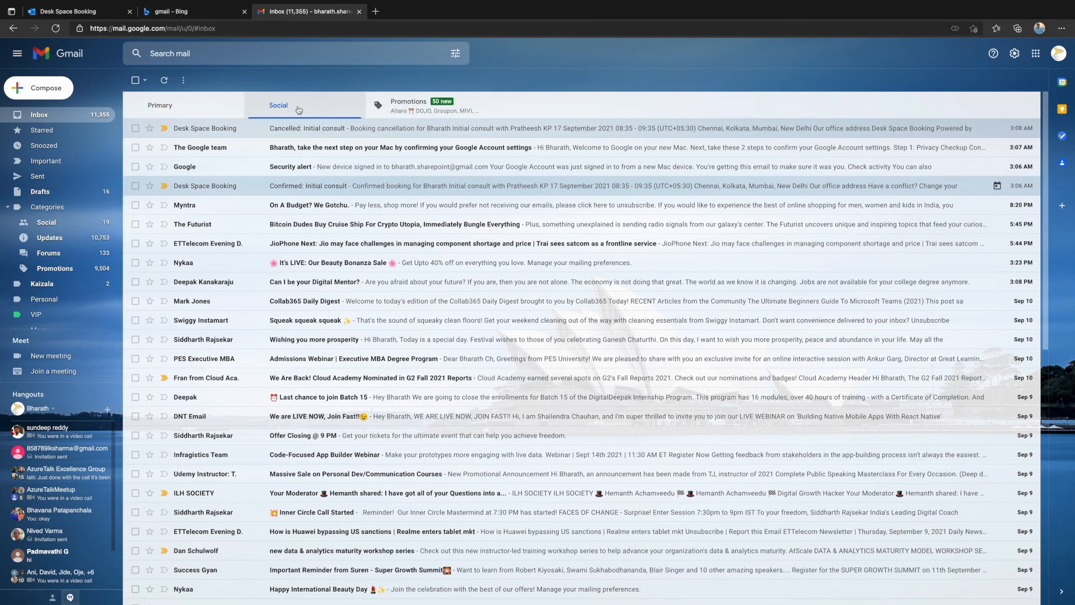
click(188, 106)
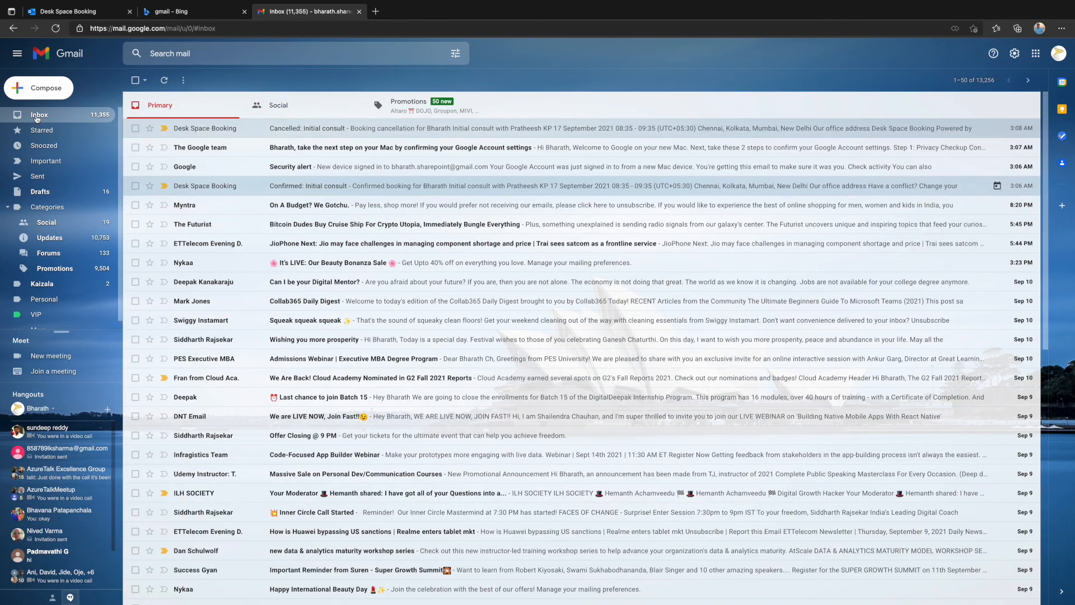
Take Edge out of full screen, switch to Bookings in Safari, and show the calendar's full week of 20–26 September 2021.
click(94, 15)
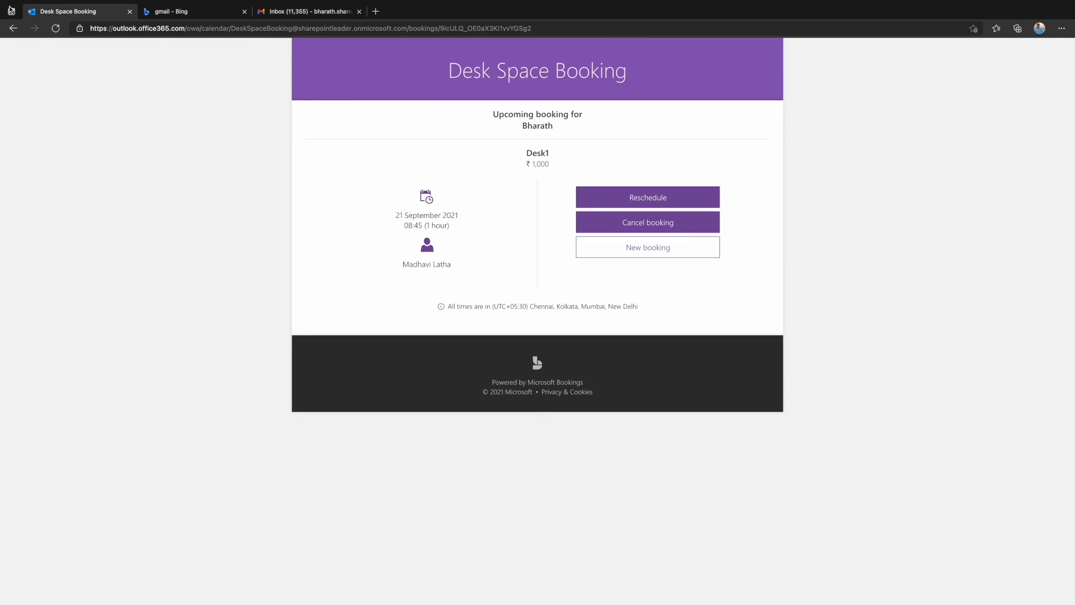
click(33, 18)
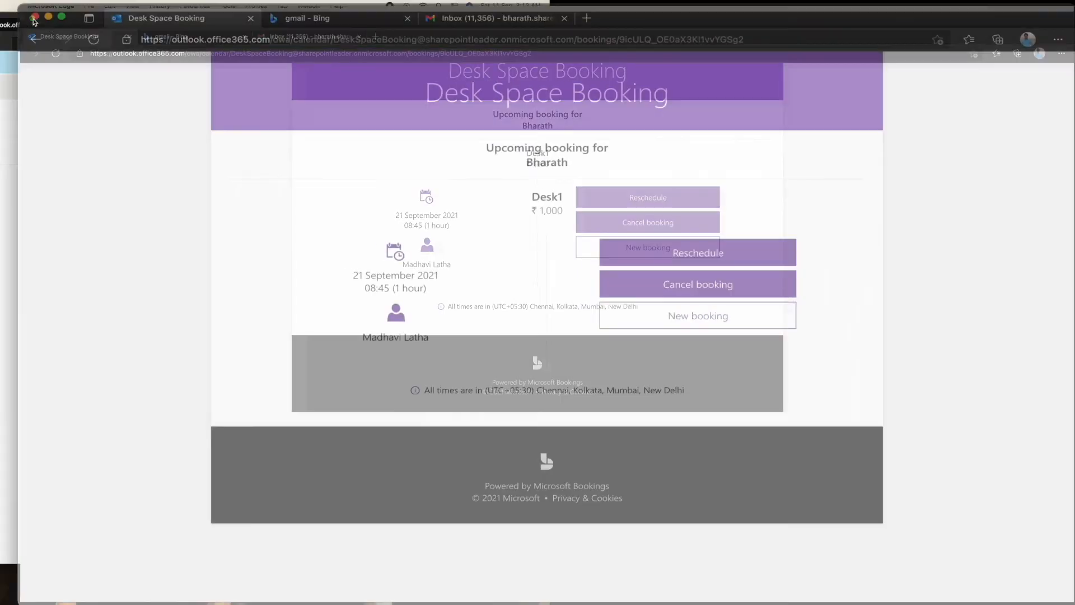
click(187, 232)
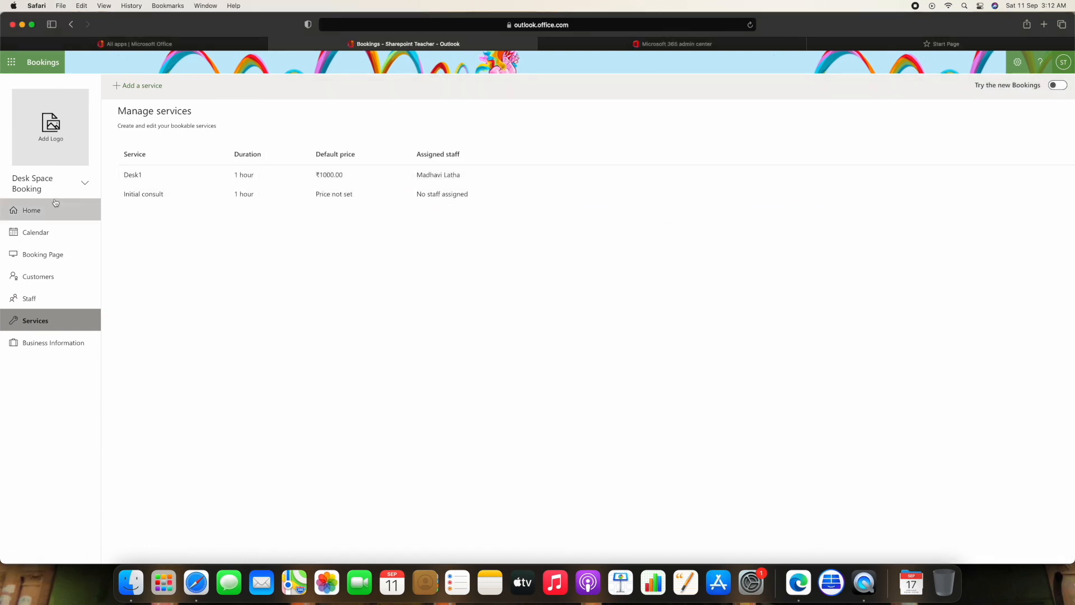
click(49, 229)
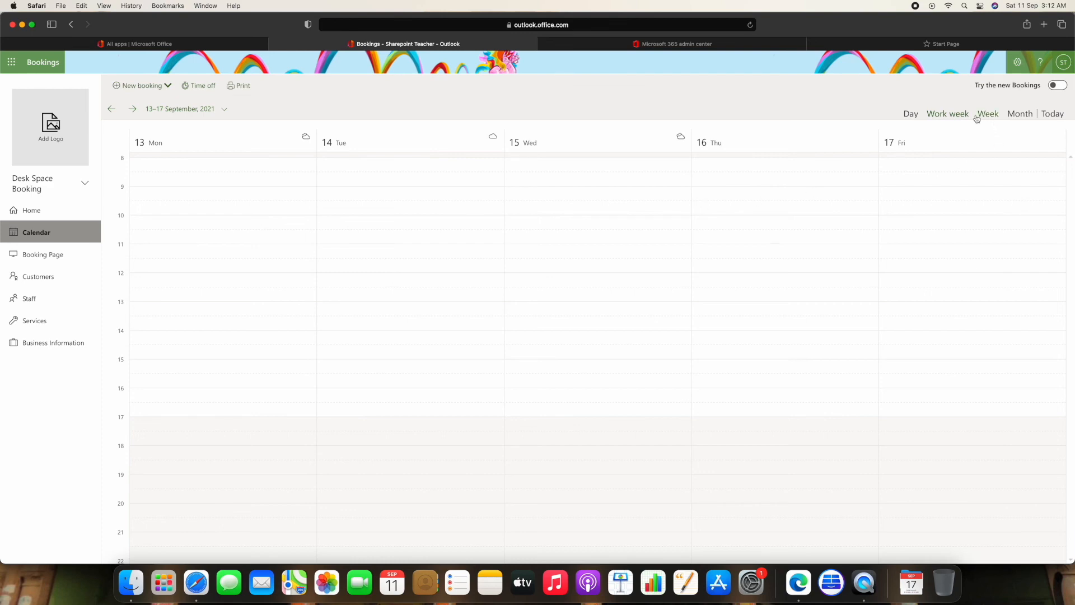
click(134, 109)
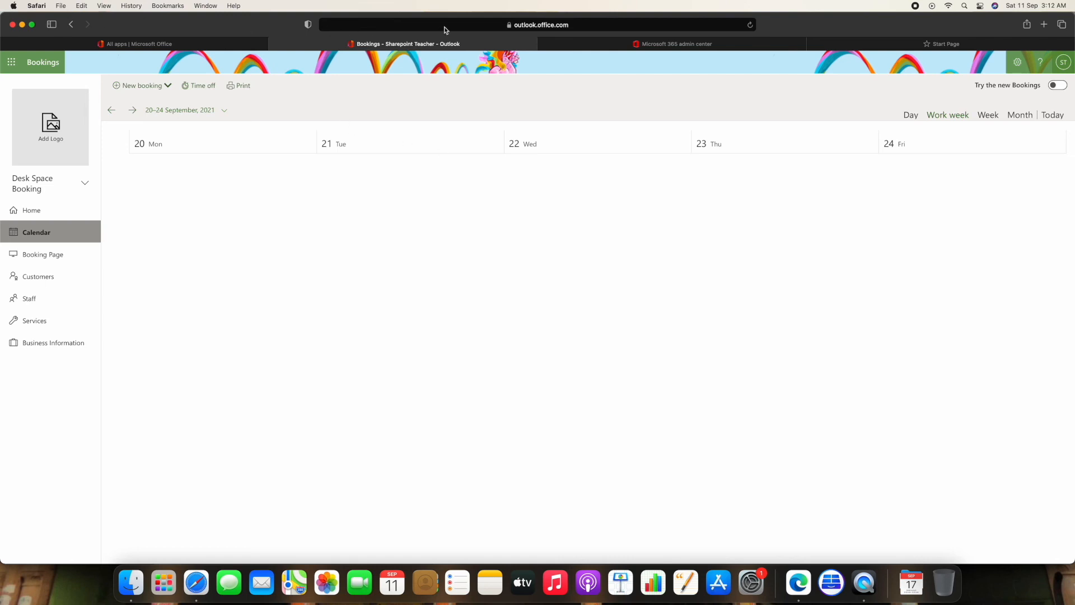
click(750, 25)
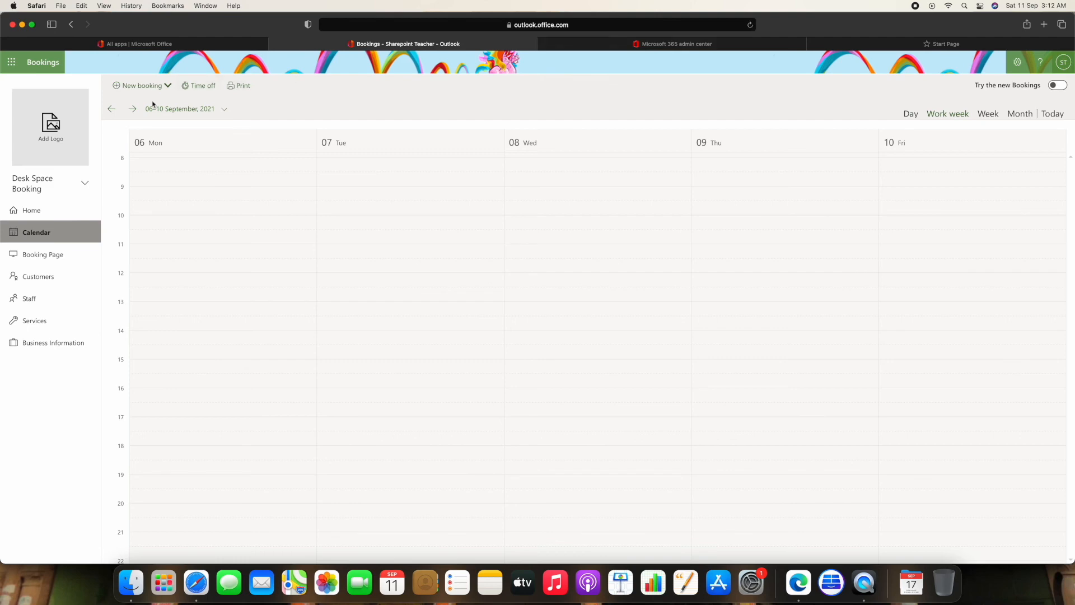
click(133, 110)
click(133, 111)
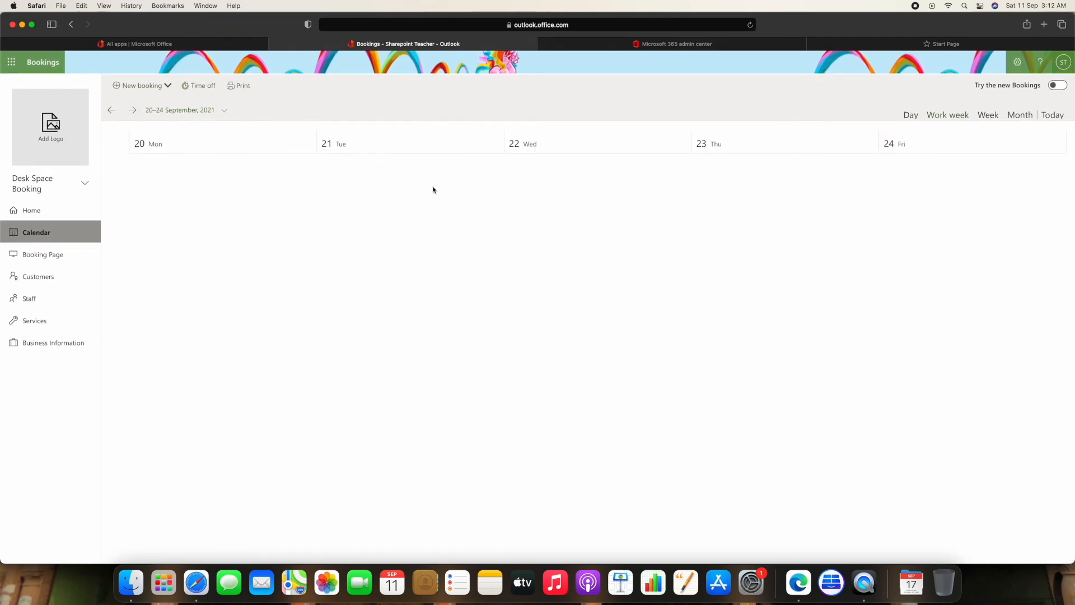
click(986, 116)
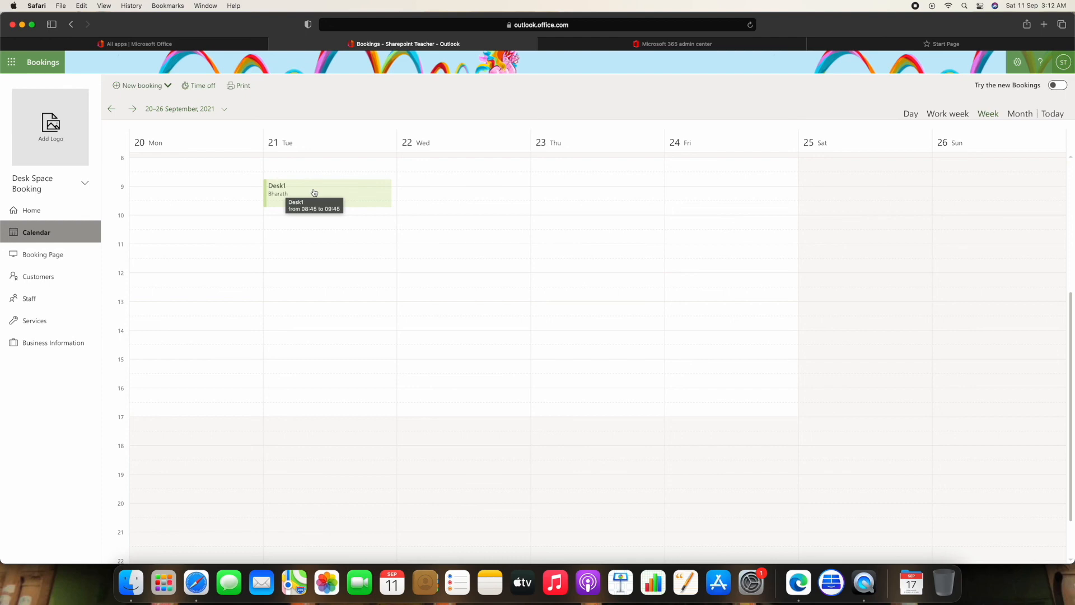
Switch to Edge, read through the Desk1 confirmation email in Gmail, and return to the Bookings calendar in Safari.
click(799, 580)
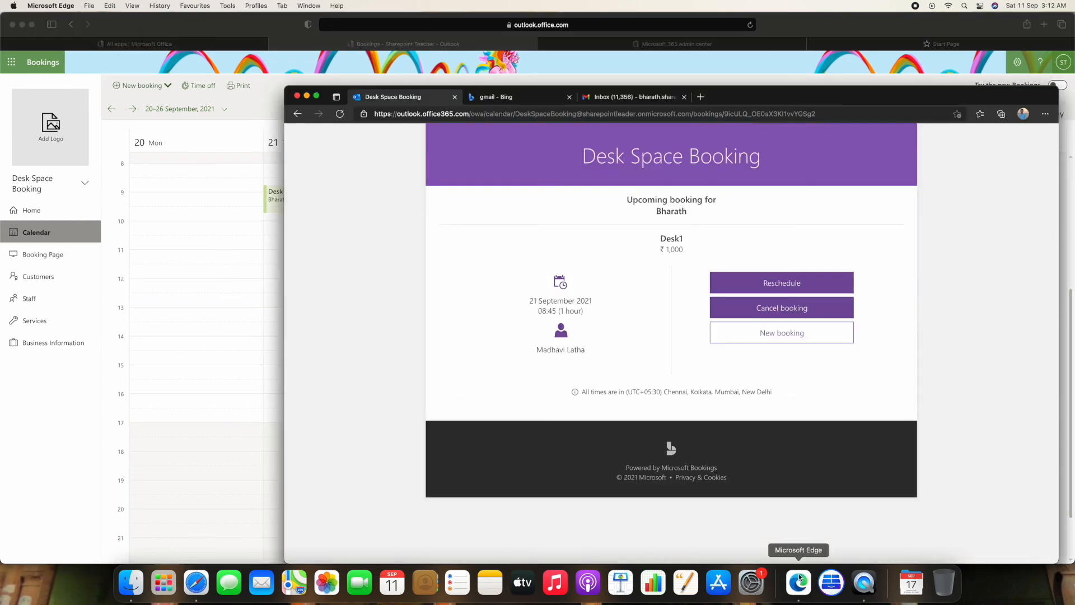
click(606, 99)
click(604, 216)
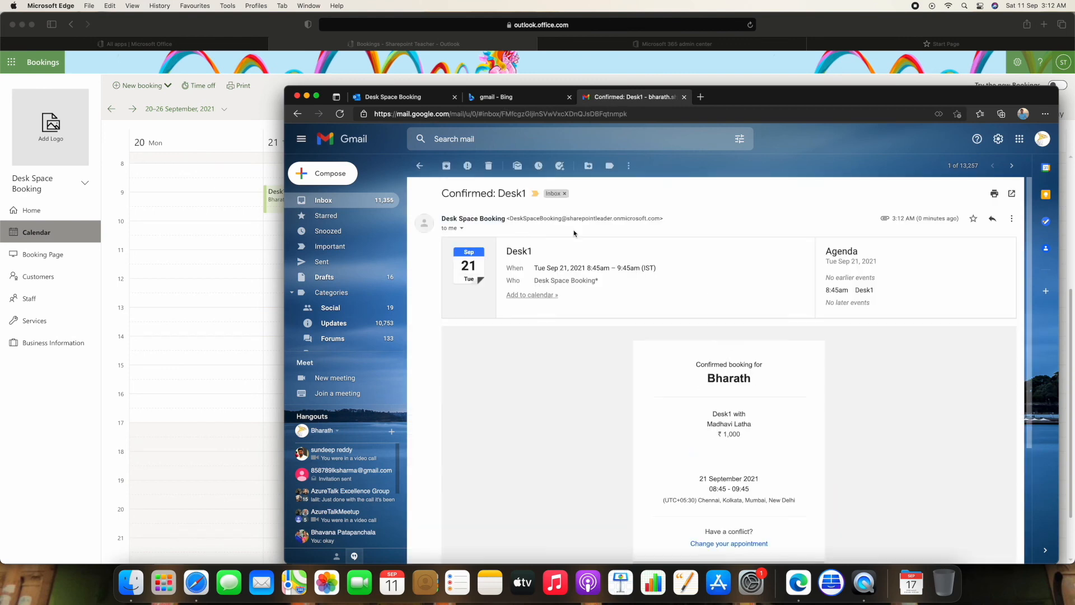
scroll(676, 304, down, 5)
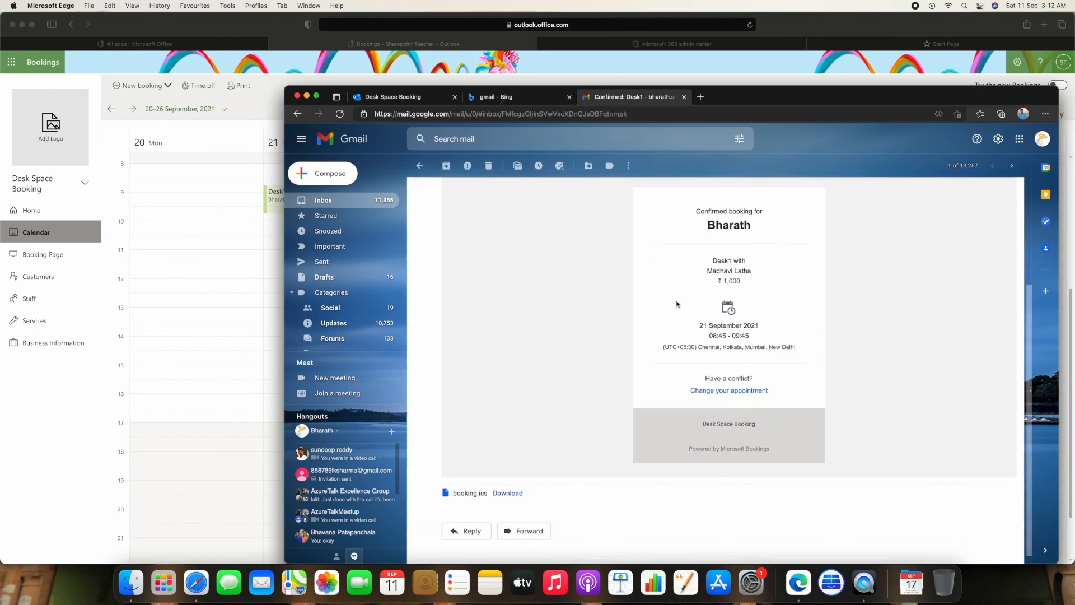
click(210, 130)
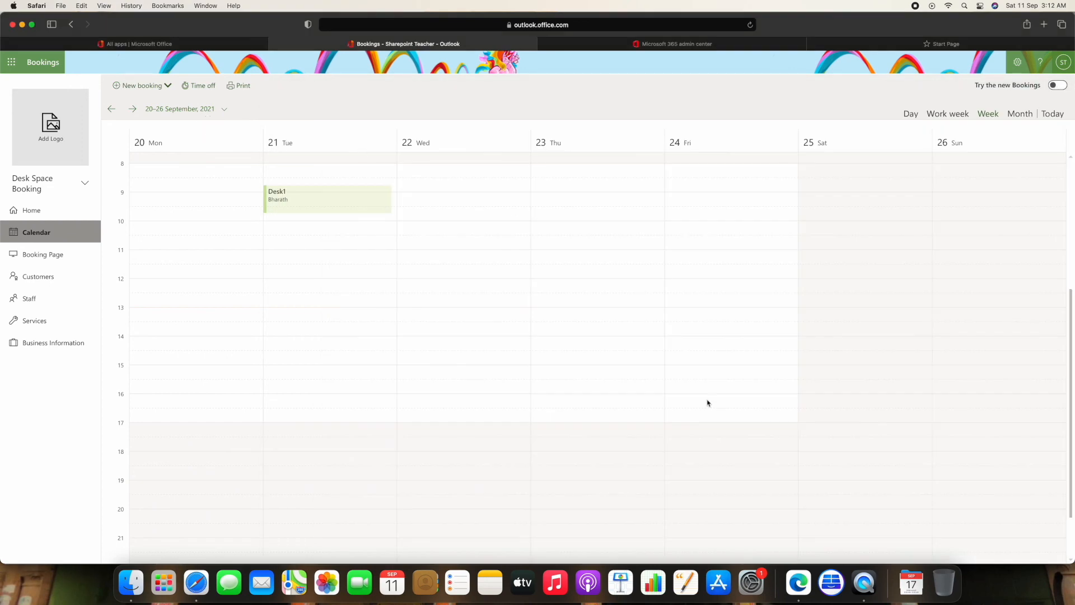
Start a new Desk1 booking for 21 September on the Edge booking page and look through the available time slots.
click(801, 583)
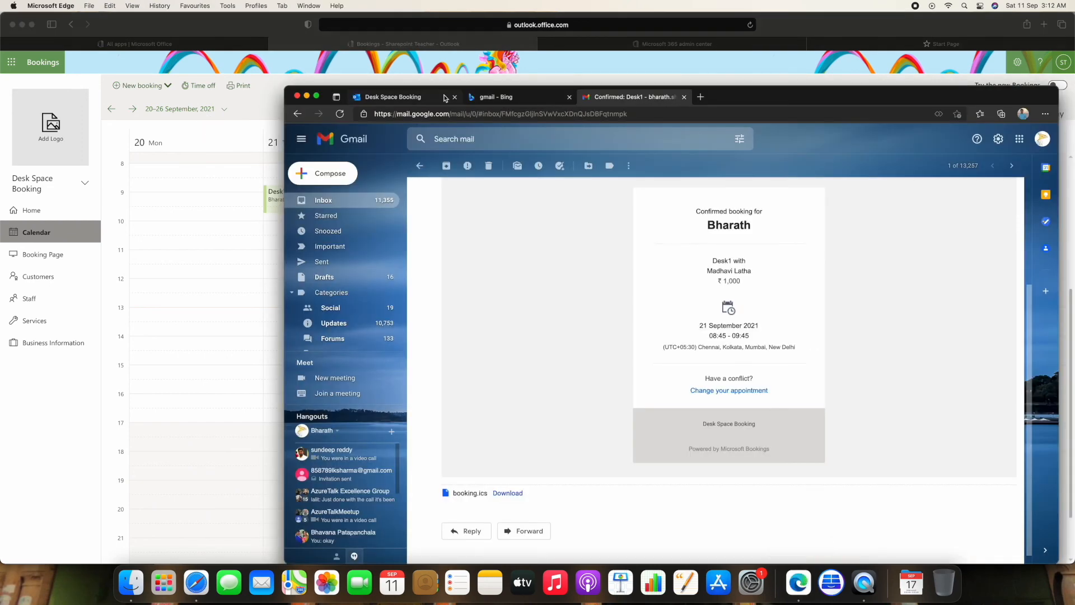
click(405, 99)
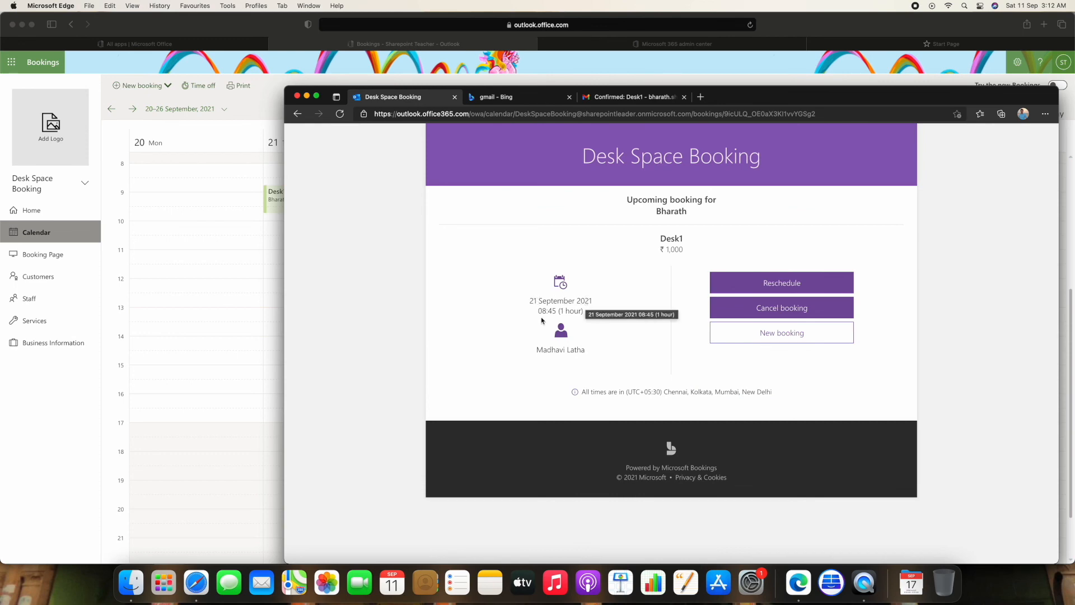
click(792, 336)
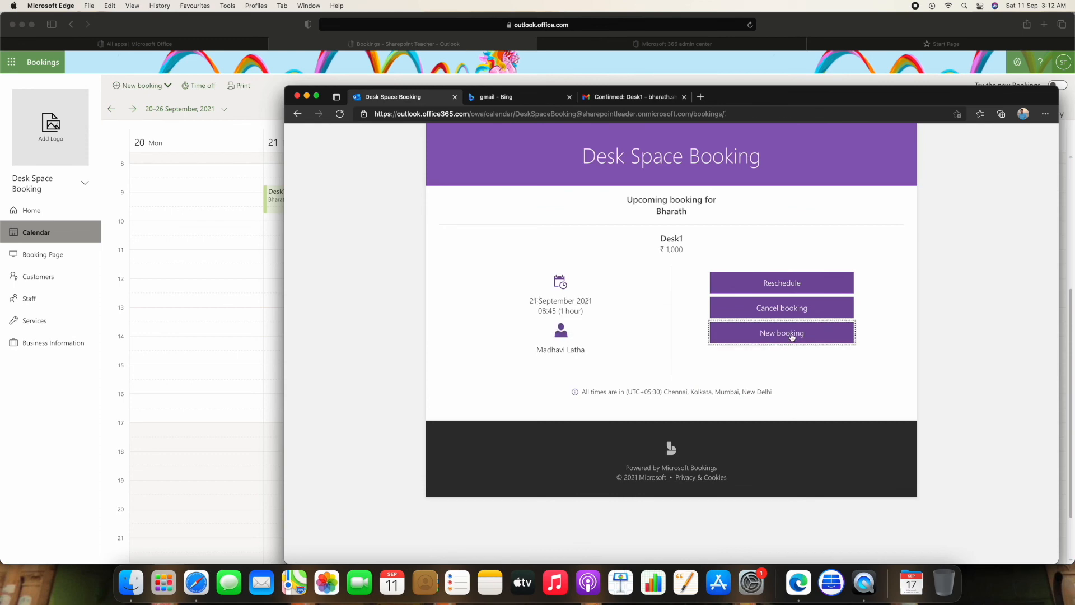
scroll(571, 277, down, 2)
scroll(577, 277, up, 2)
click(773, 194)
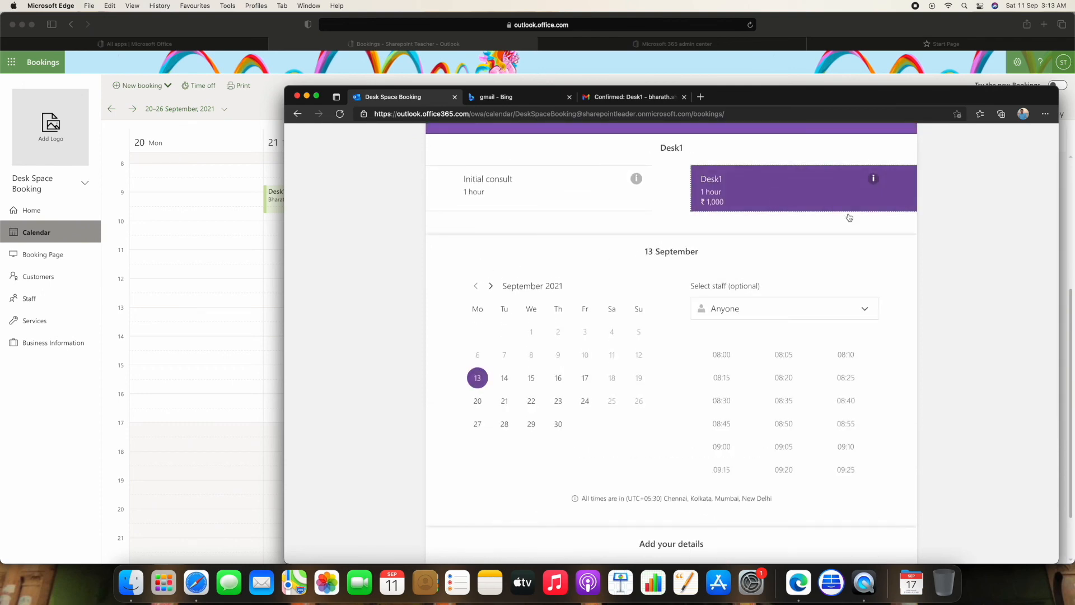
scroll(828, 223, down, 3)
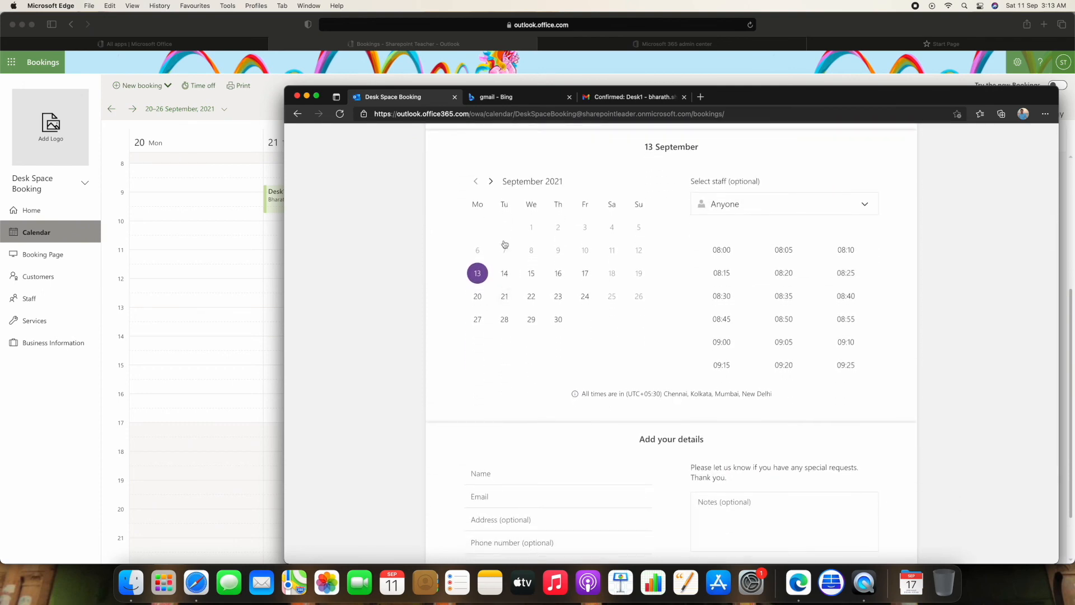
click(505, 299)
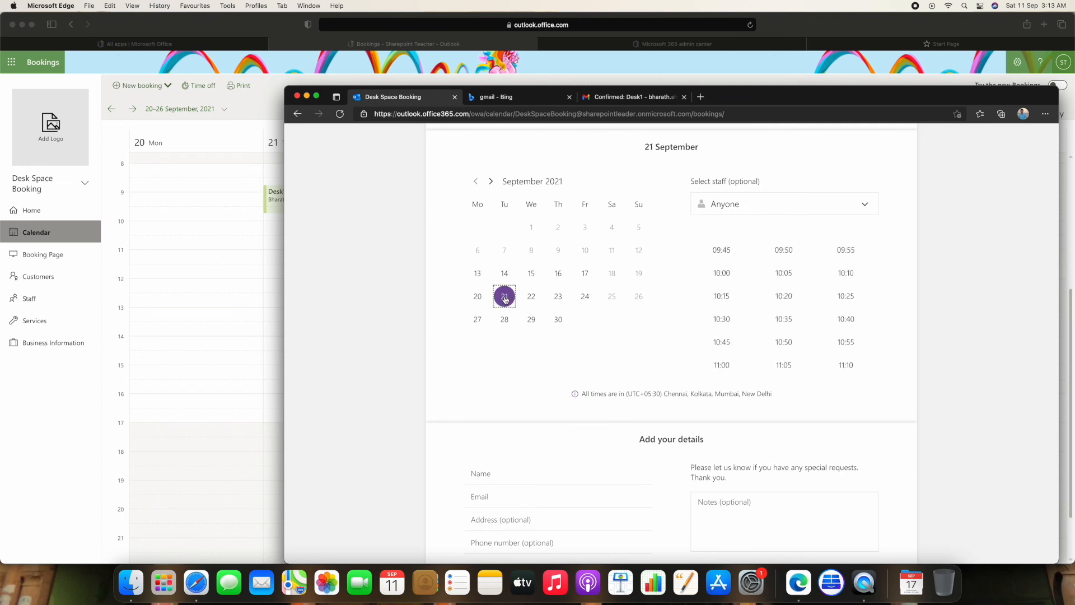
scroll(838, 293, up, 2)
scroll(838, 293, down, 3)
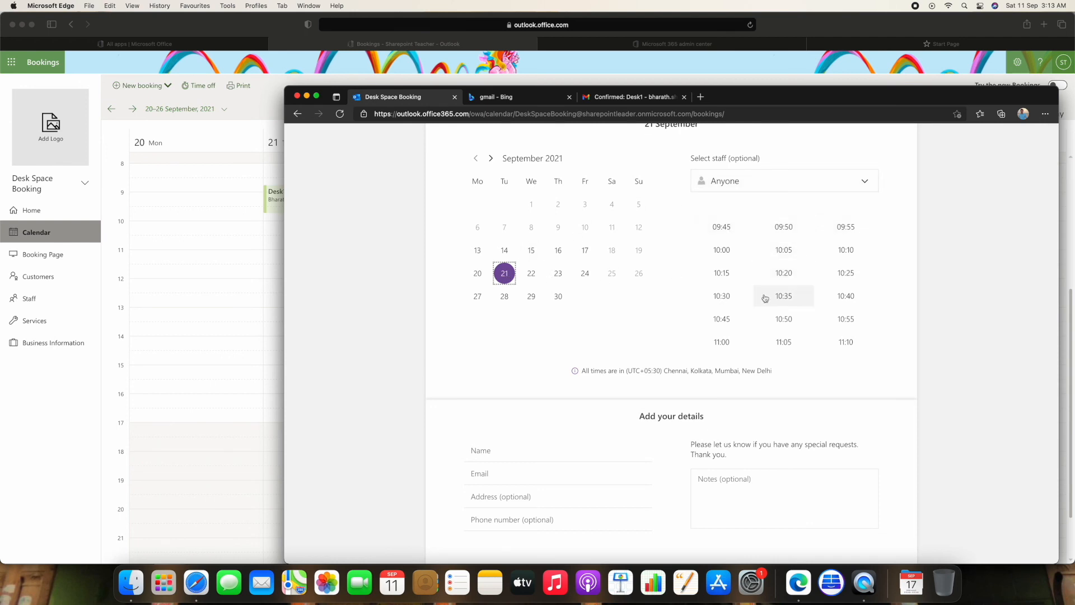
scroll(804, 264, down, 2)
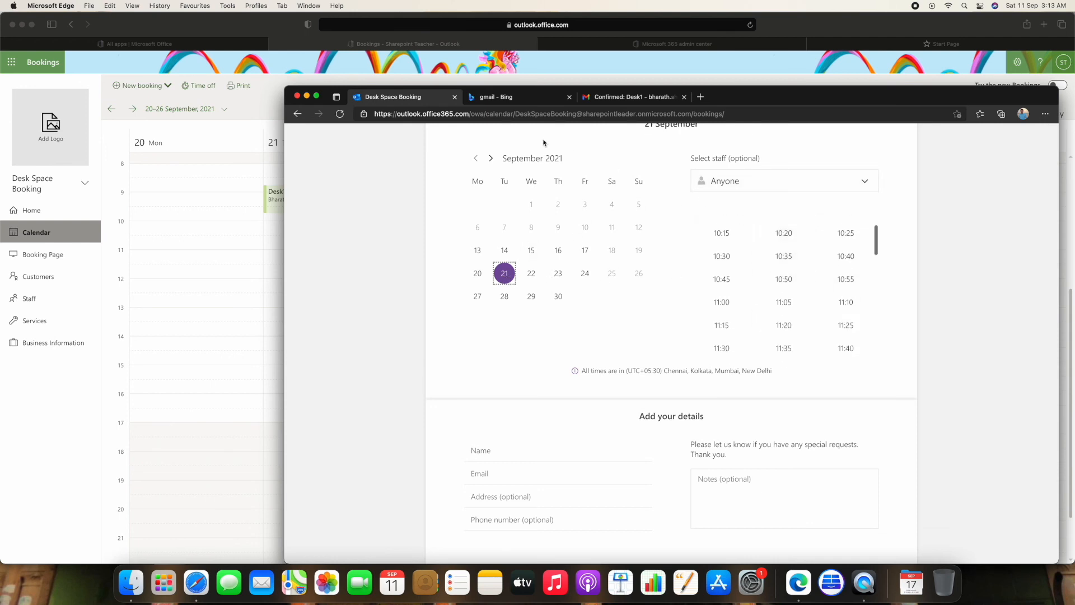
Compare the booked time in the Desk1 confirmation email with the slots offered for 21 September on the booking page.
click(598, 94)
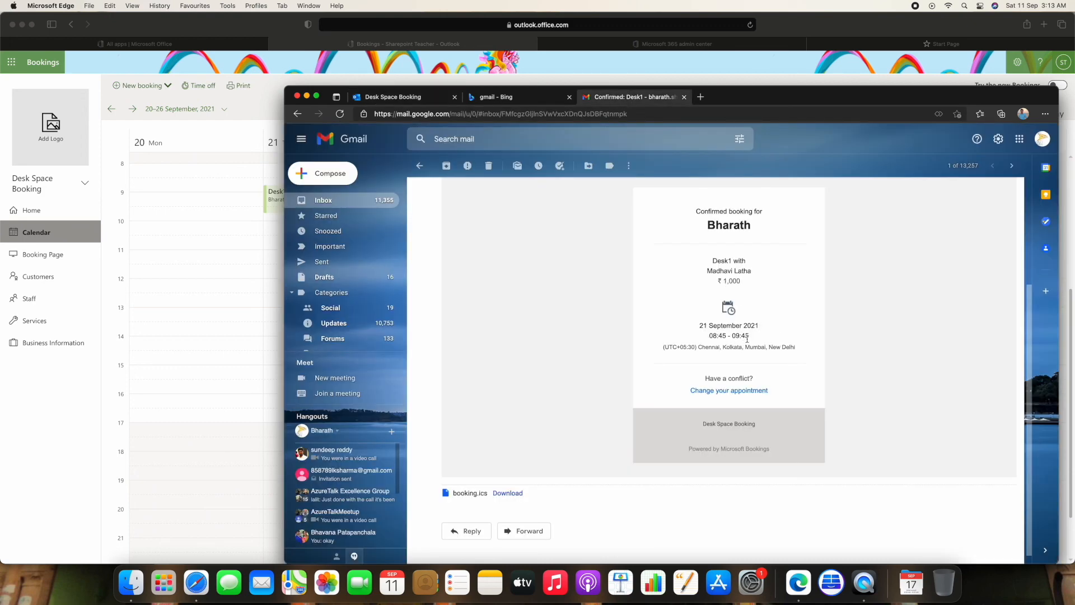
drag(750, 340, 710, 335)
click(409, 99)
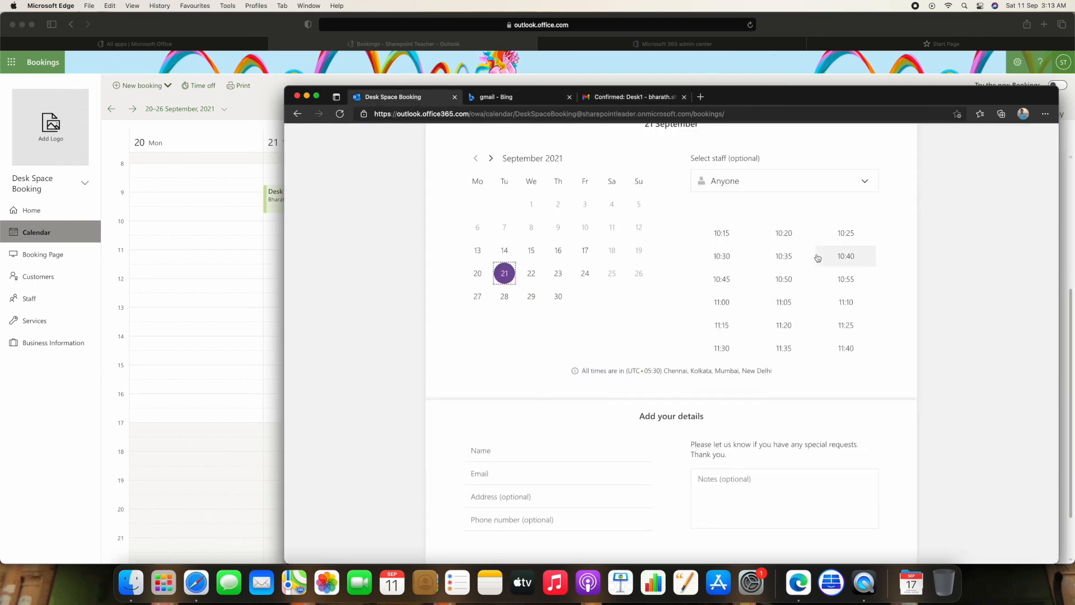
scroll(747, 239, up, 2)
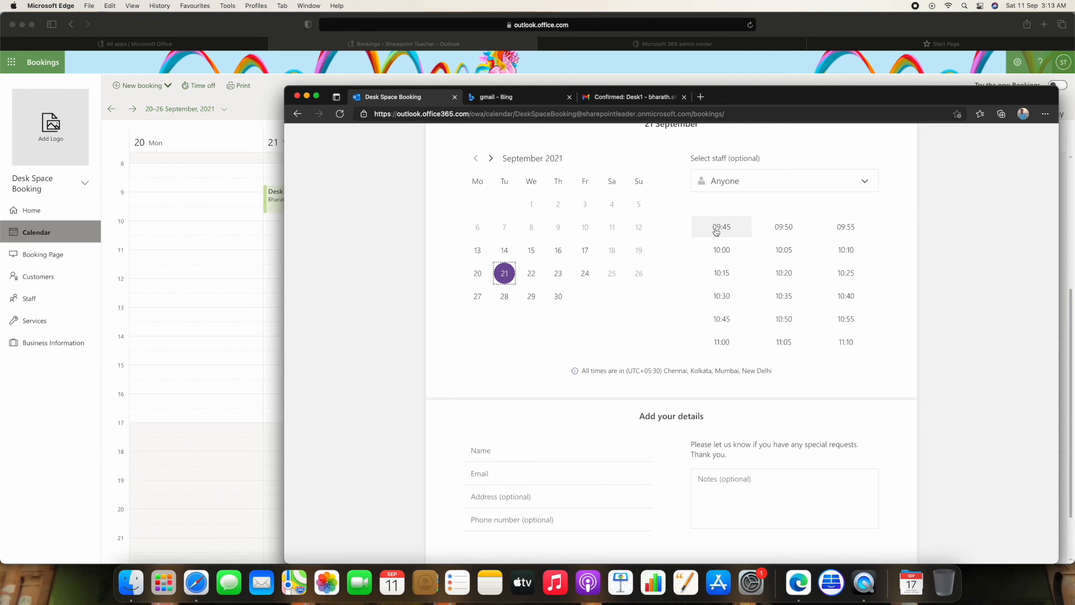
scroll(754, 241, up, 1)
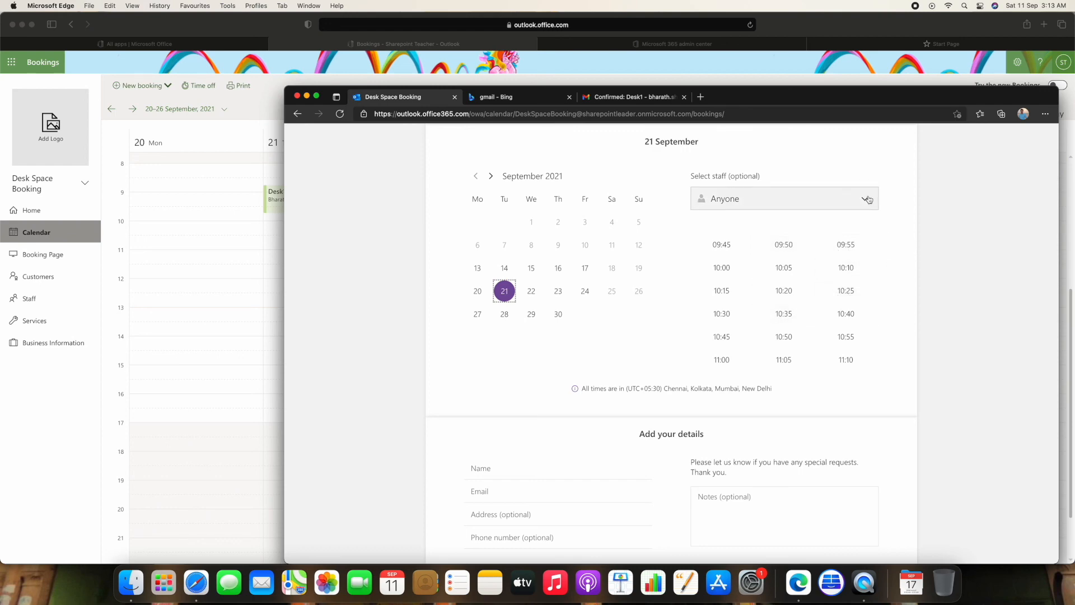
scroll(912, 206, up, 3)
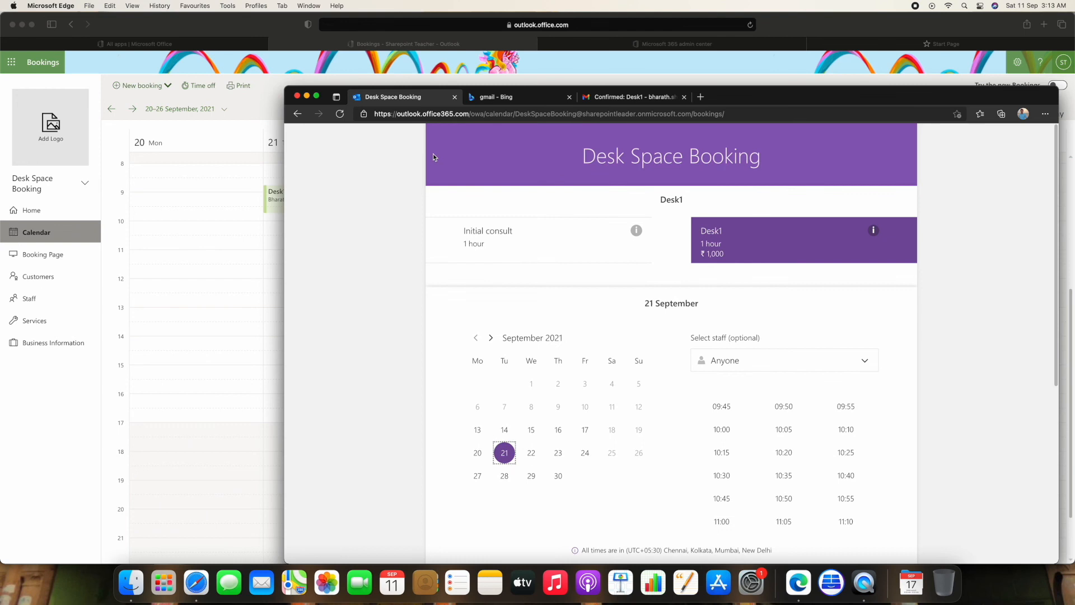
Switch back to Bookings in Safari and open the booking page settings.
click(233, 141)
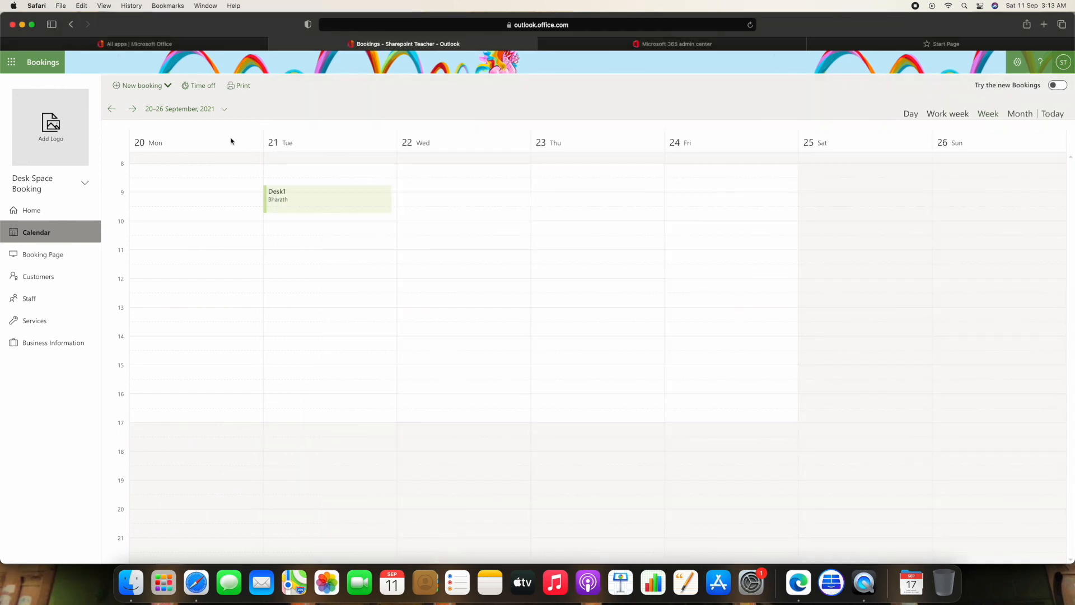
click(46, 255)
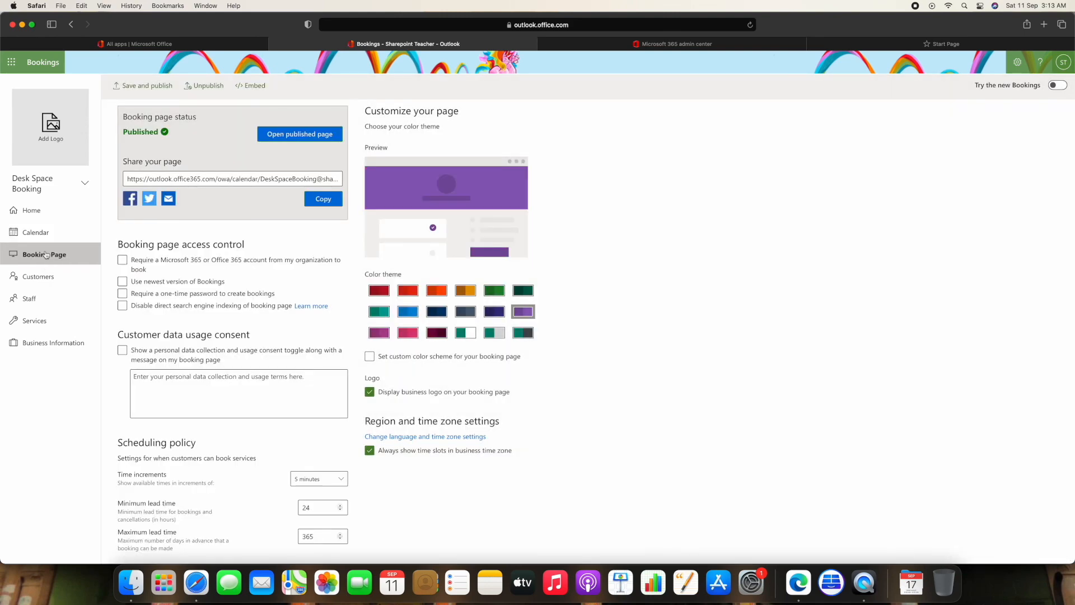